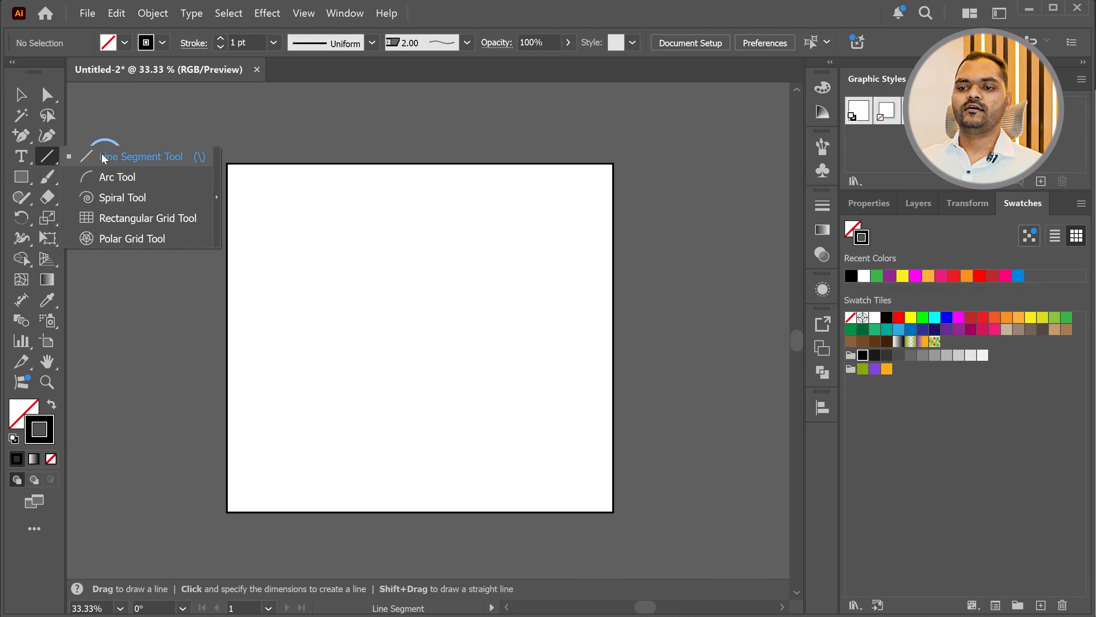
# Step: Draw a straight horizontal line across the upper part of the artboard with the Line Segment Tool
pyautogui.click(106, 177)
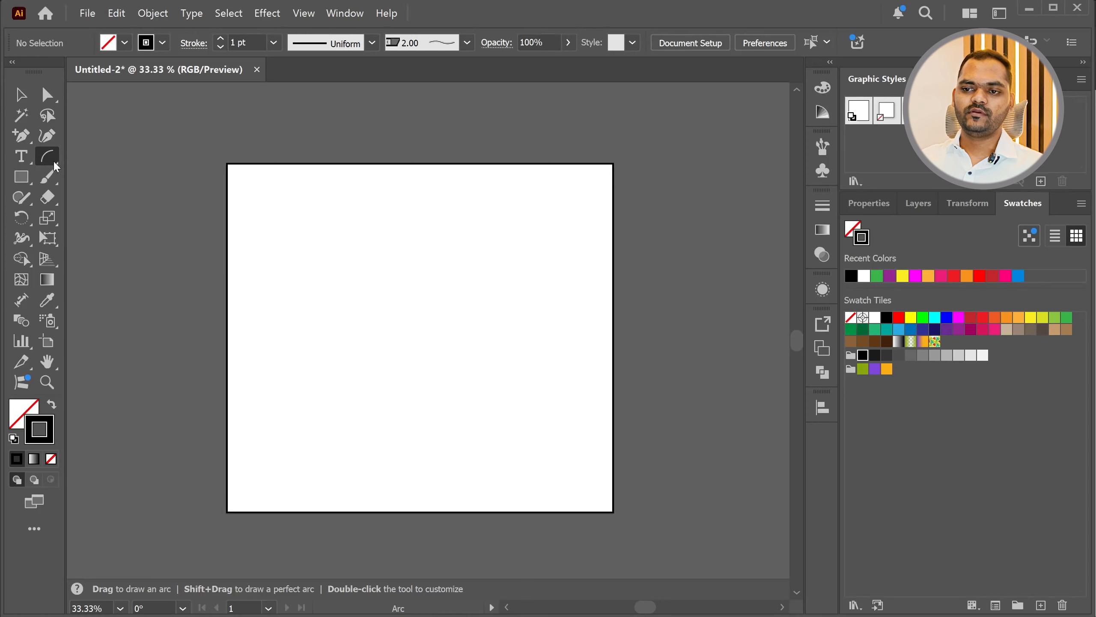
pyautogui.moveTo(53, 160); pyautogui.dragTo(96, 155)
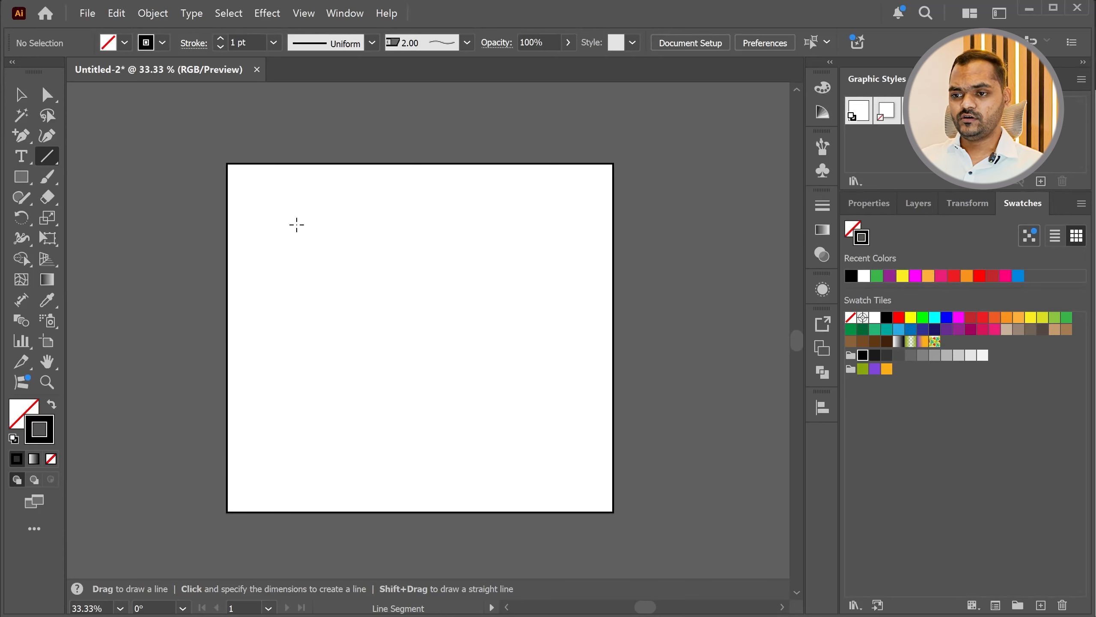
pyautogui.moveTo(281, 223); pyautogui.dragTo(540, 292)
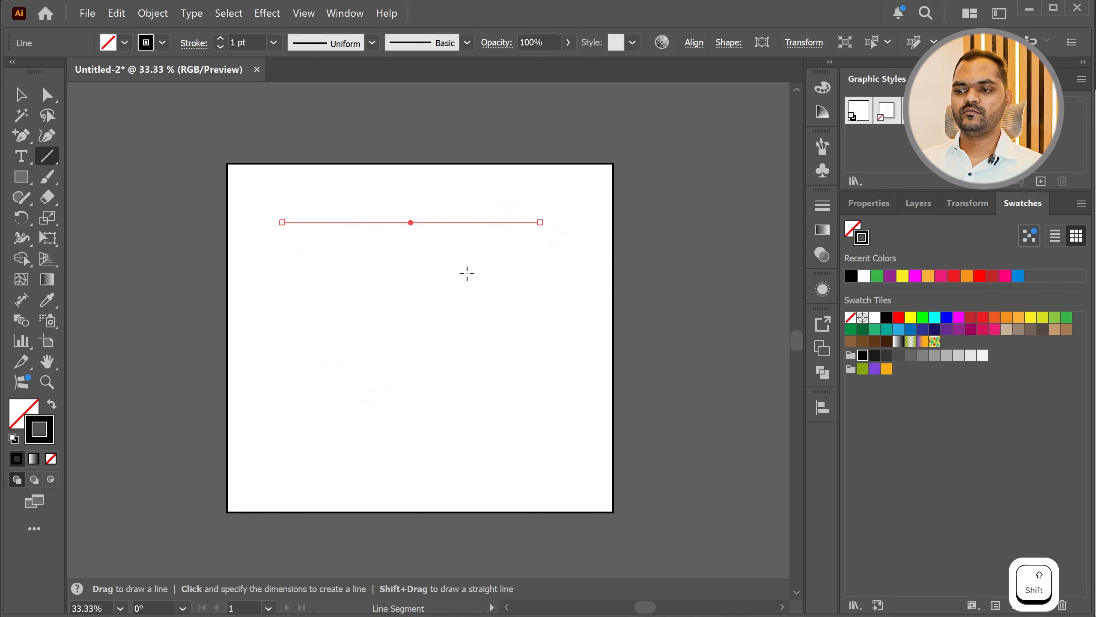
# Step: Set the line's stroke weight to 5 pt and deselect it
pyautogui.scroll(2, 371, 195)
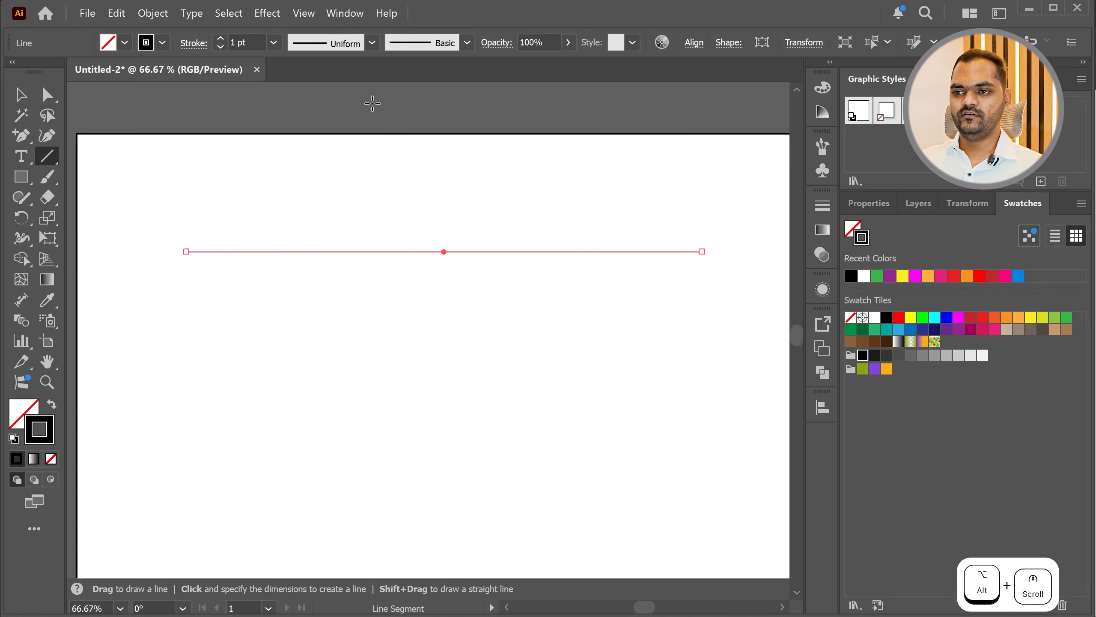
pyautogui.click(253, 42)
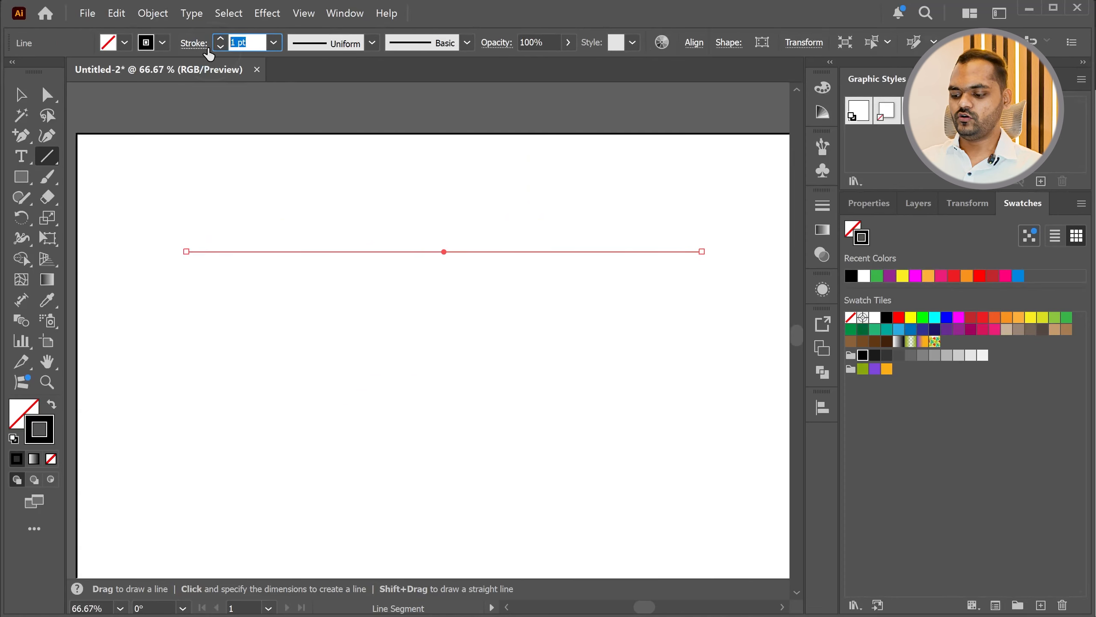
pyautogui.press('Return')
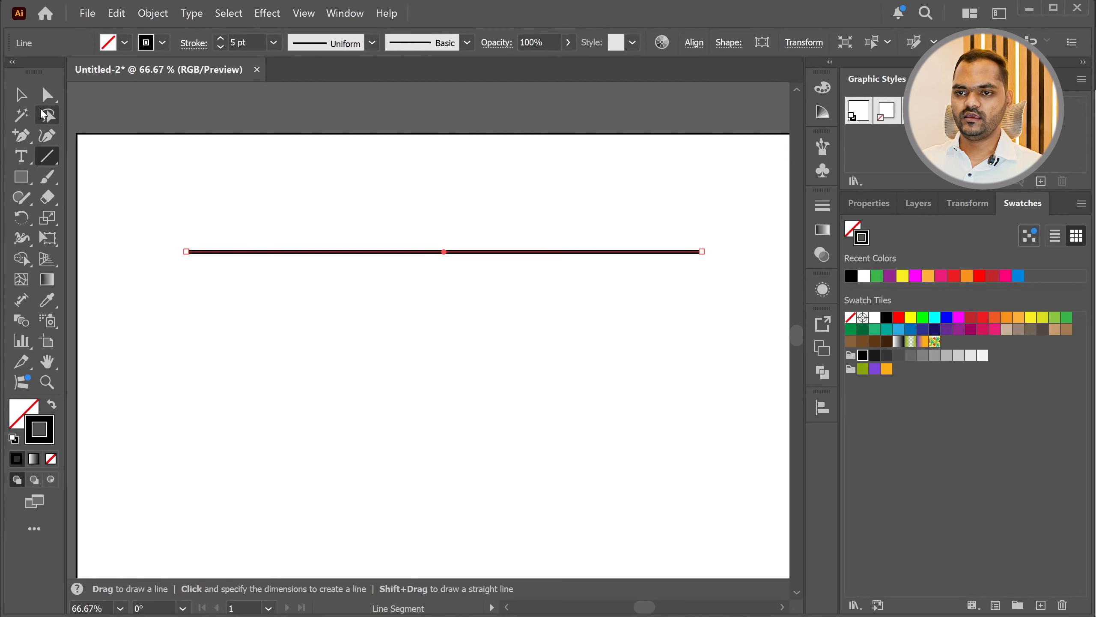
pyautogui.click(20, 95)
pyautogui.click(298, 215)
pyautogui.scroll(2, 228, 254)
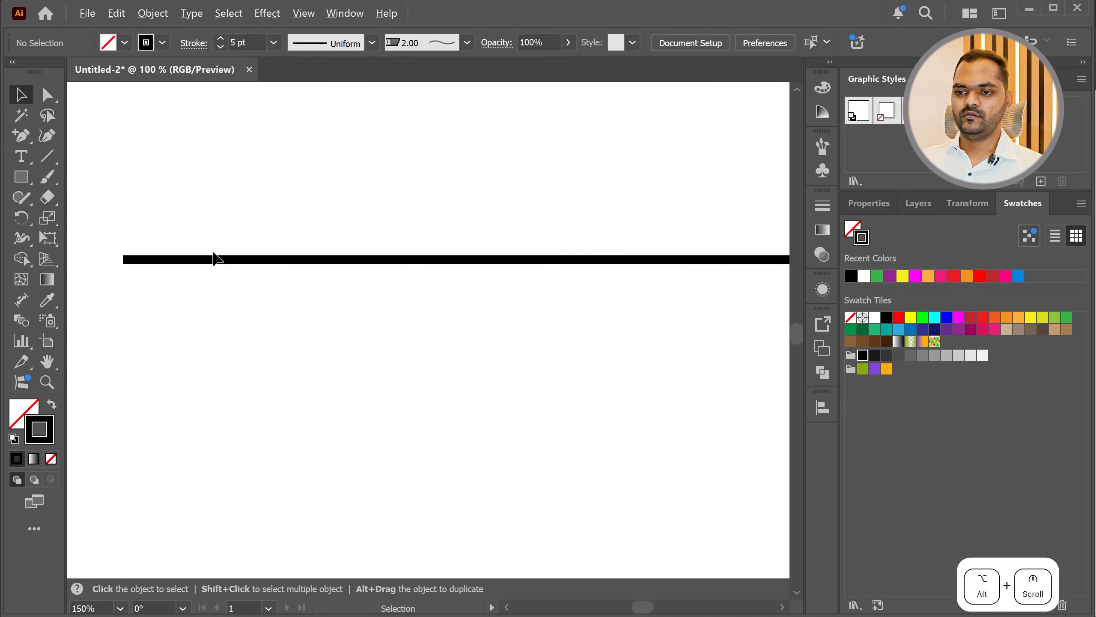
# Step: Select the line, try to reposition its right end with the Selection Tool, and undo the change
pyautogui.click(196, 260)
pyautogui.scroll(-2, 159, 269)
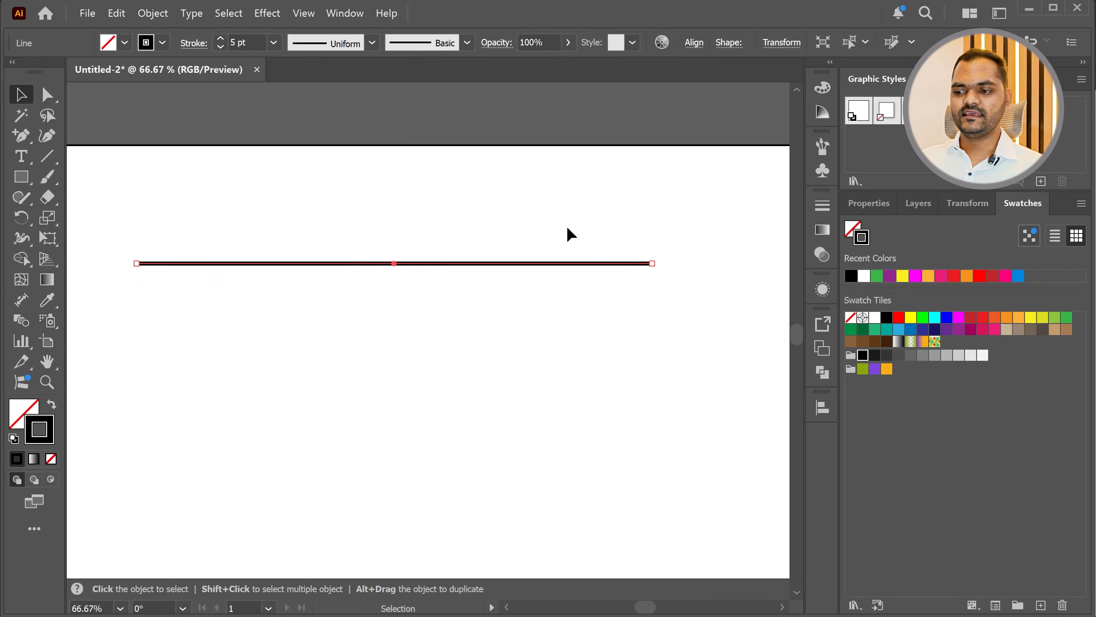
pyautogui.moveTo(653, 261); pyautogui.dragTo(703, 301)
pyautogui.hotkey('ctrl', 'z')
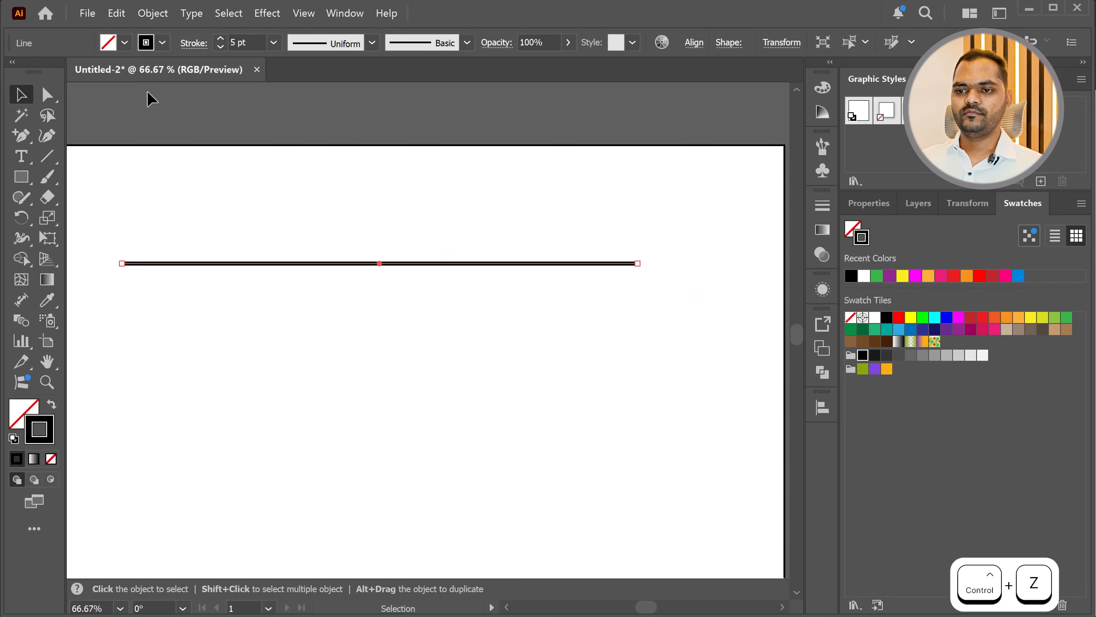
# Step: Try moving only the line's right anchor point with the Direct Selection Tool, undoing each move
pyautogui.click(48, 98)
pyautogui.moveTo(637, 263); pyautogui.dragTo(602, 263)
pyautogui.hotkey('ctrl', 'z')
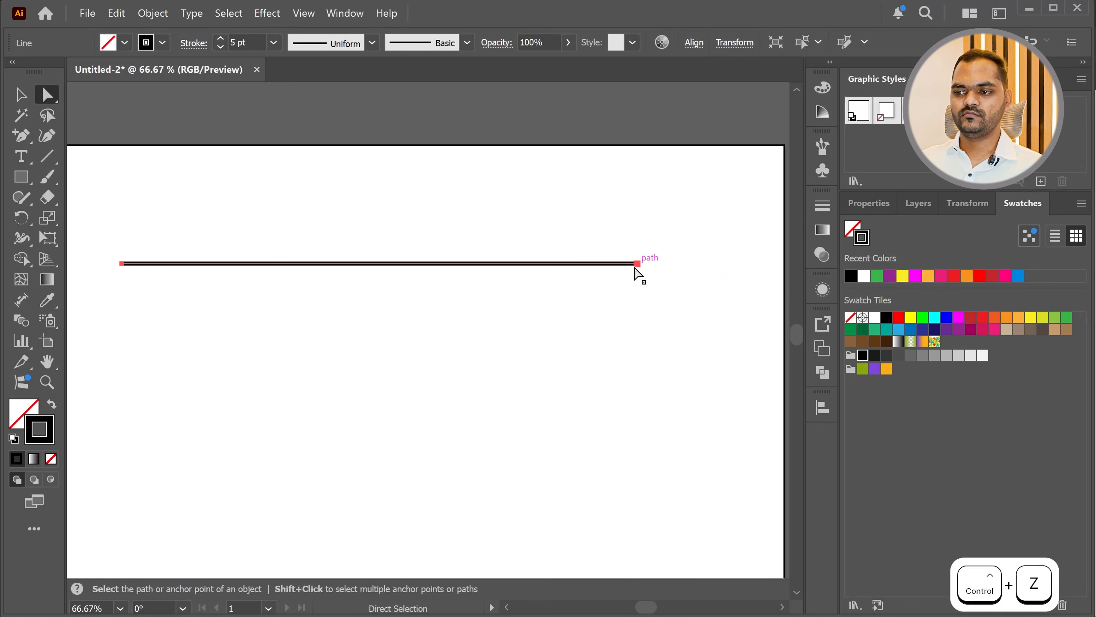
pyautogui.moveTo(637, 264); pyautogui.dragTo(662, 281)
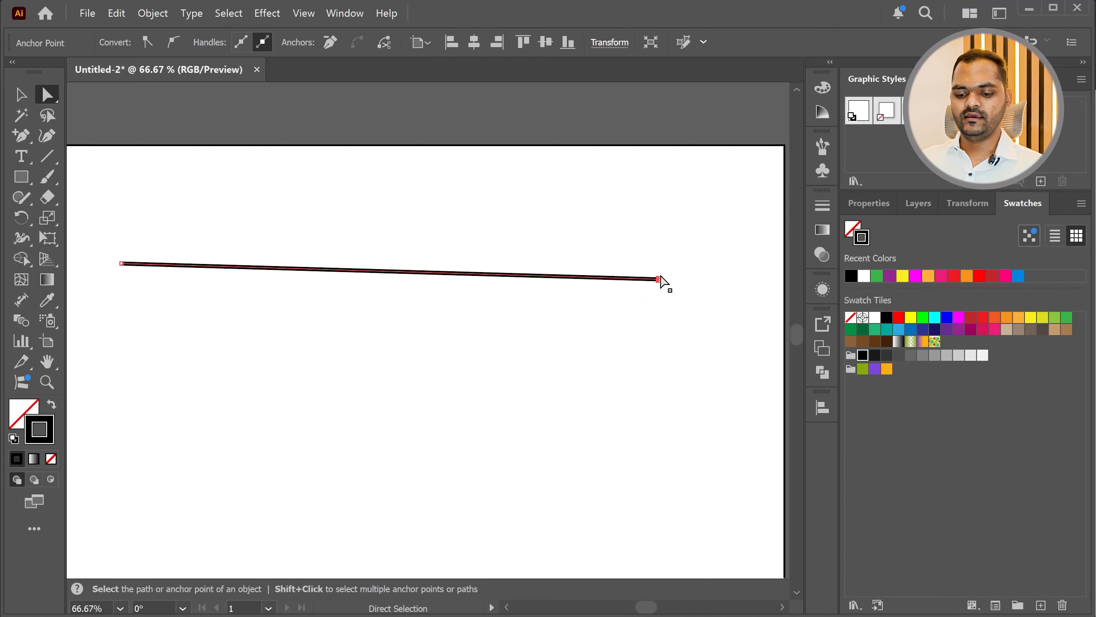
pyautogui.hotkey('ctrl', 'z')
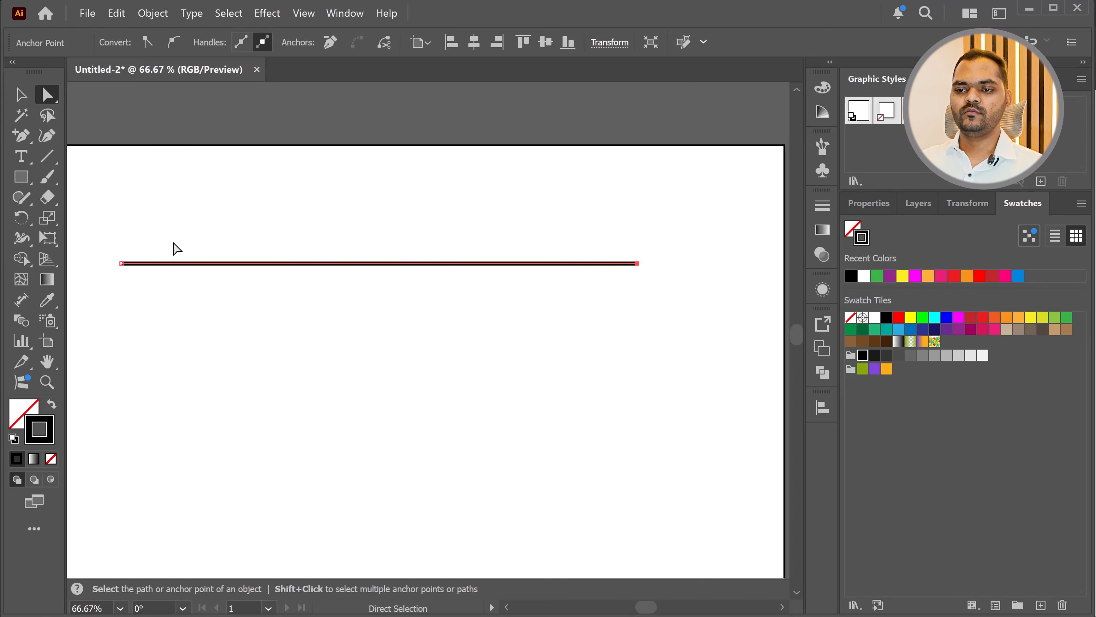
# Step: Add an anchor point at the middle of the line and pull it upward to form a peak
pyautogui.click(19, 139)
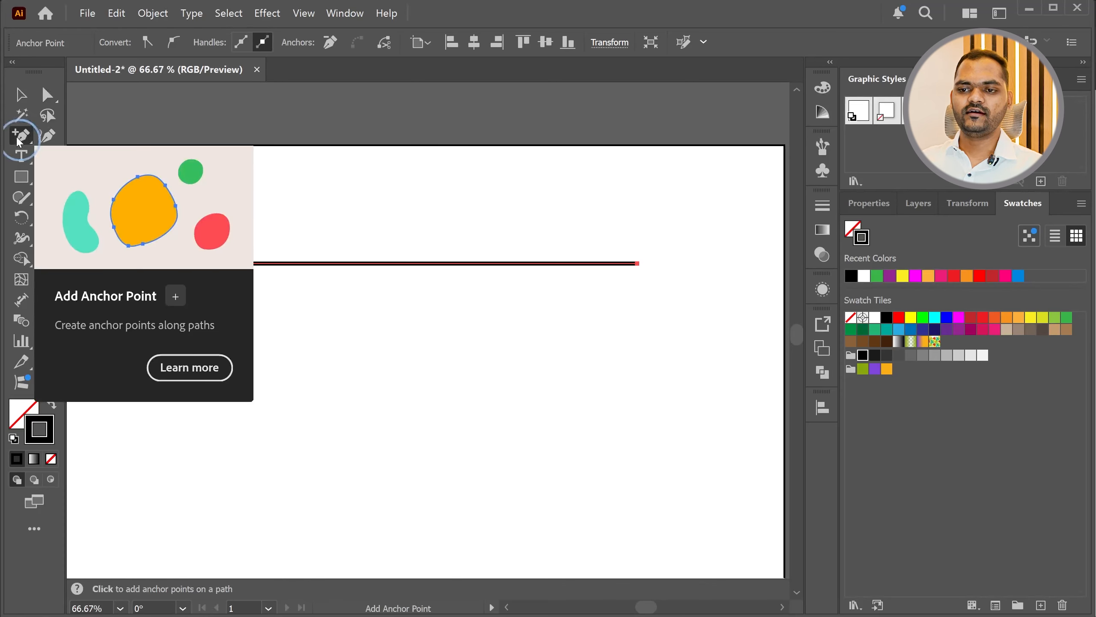
pyautogui.click(380, 263)
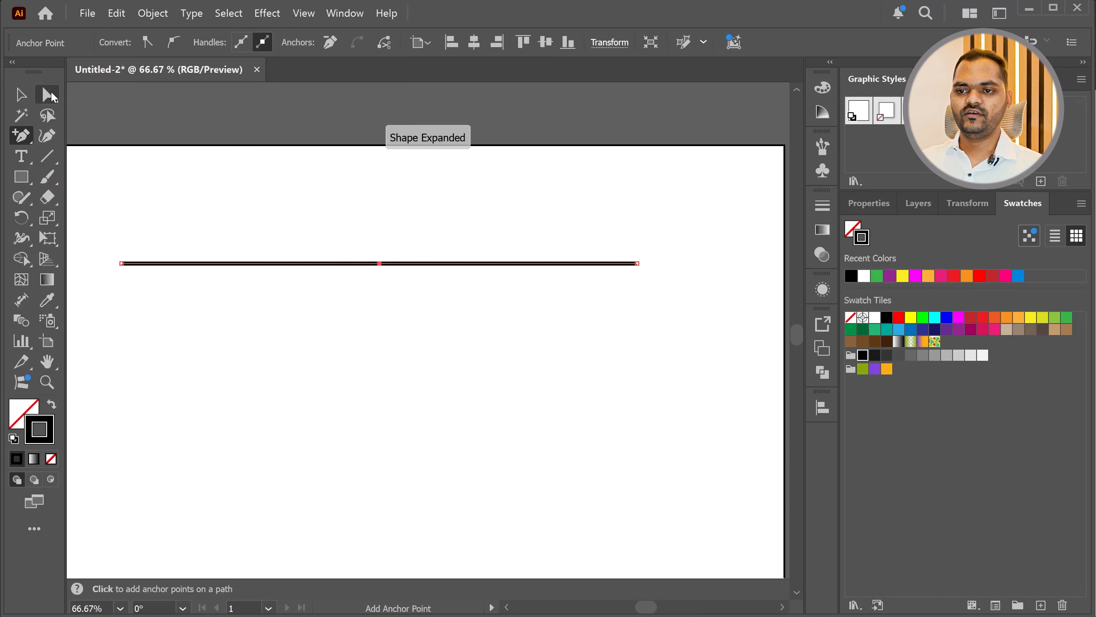
pyautogui.click(49, 95)
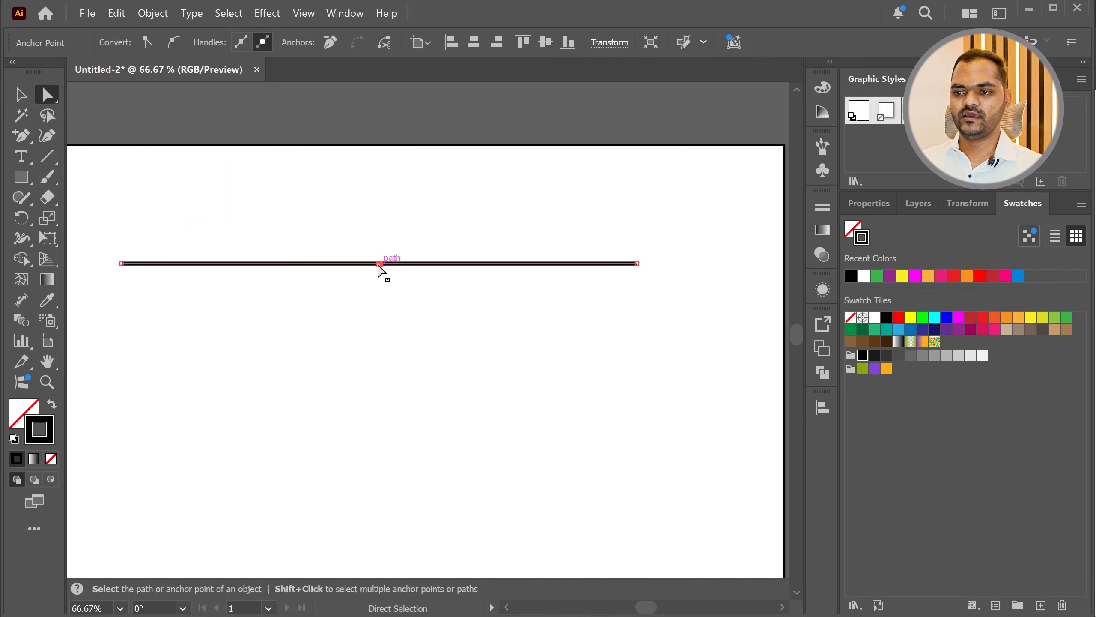
pyautogui.moveTo(380, 265); pyautogui.dragTo(383, 171)
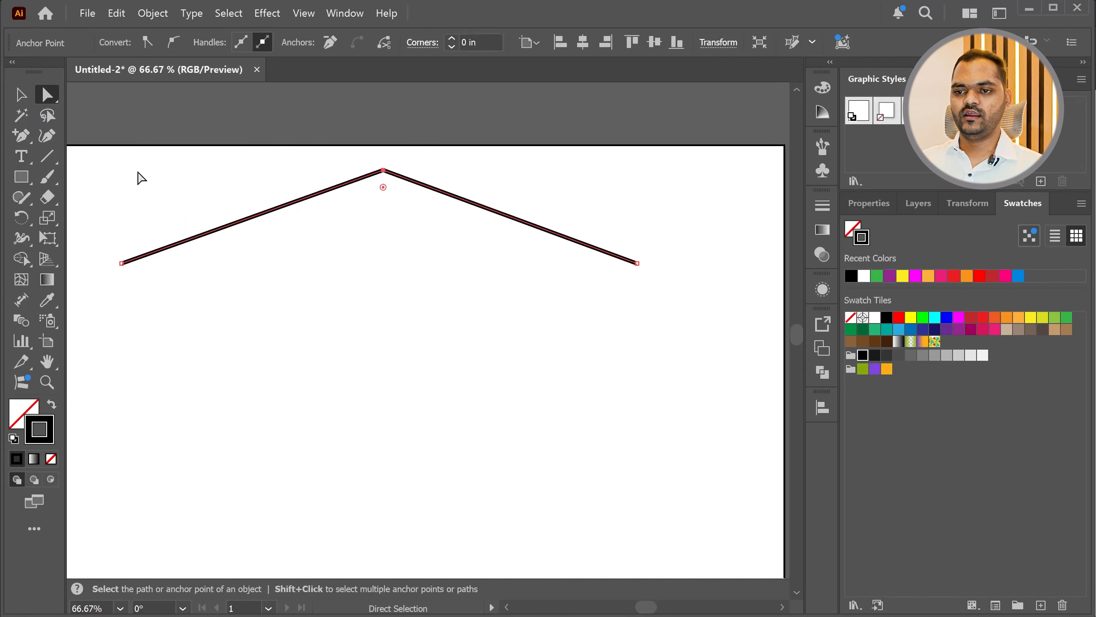
# Step: Add two more anchor points on each slope of the peaked path
pyautogui.click(21, 136)
pyautogui.click(511, 218)
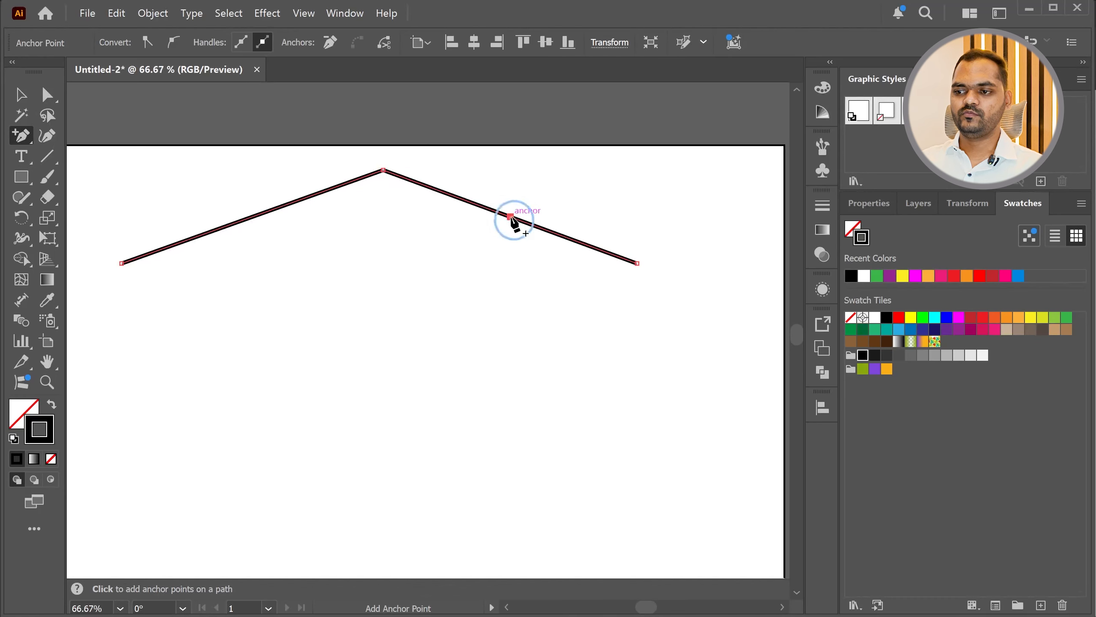
pyautogui.click(227, 226)
pyautogui.click(296, 201)
# Step: Reposition the path's anchor points alternately up and down with the Direct Selection Tool to form a zigzag with three peaks
pyautogui.click(47, 96)
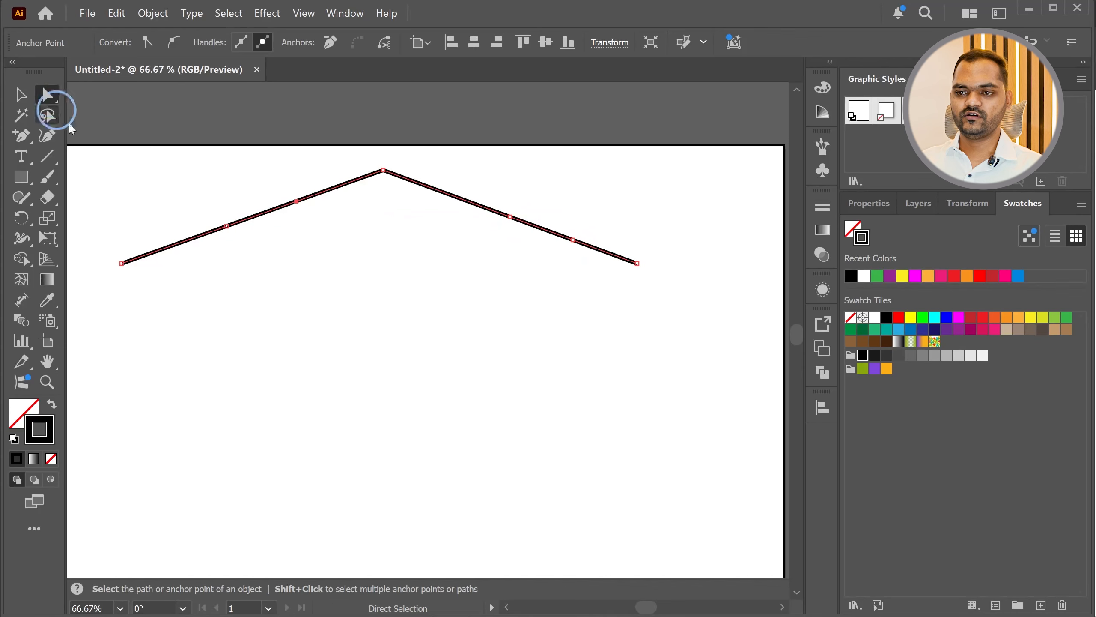
pyautogui.moveTo(226, 226); pyautogui.dragTo(177, 192)
pyautogui.moveTo(297, 202); pyautogui.dragTo(208, 307)
pyautogui.moveTo(383, 170); pyautogui.dragTo(261, 190)
pyautogui.moveTo(511, 217); pyautogui.dragTo(314, 311)
pyautogui.moveTo(556, 222); pyautogui.dragTo(581, 260)
pyautogui.moveTo(574, 240); pyautogui.dragTo(368, 200)
pyautogui.moveTo(629, 219); pyautogui.dragTo(405, 307)
# Step: Raise the zigzag's second valley point and move its loose right end onto the path's starting point
pyautogui.scroll(-2, 380, 313)
pyautogui.scroll(2, 286, 268)
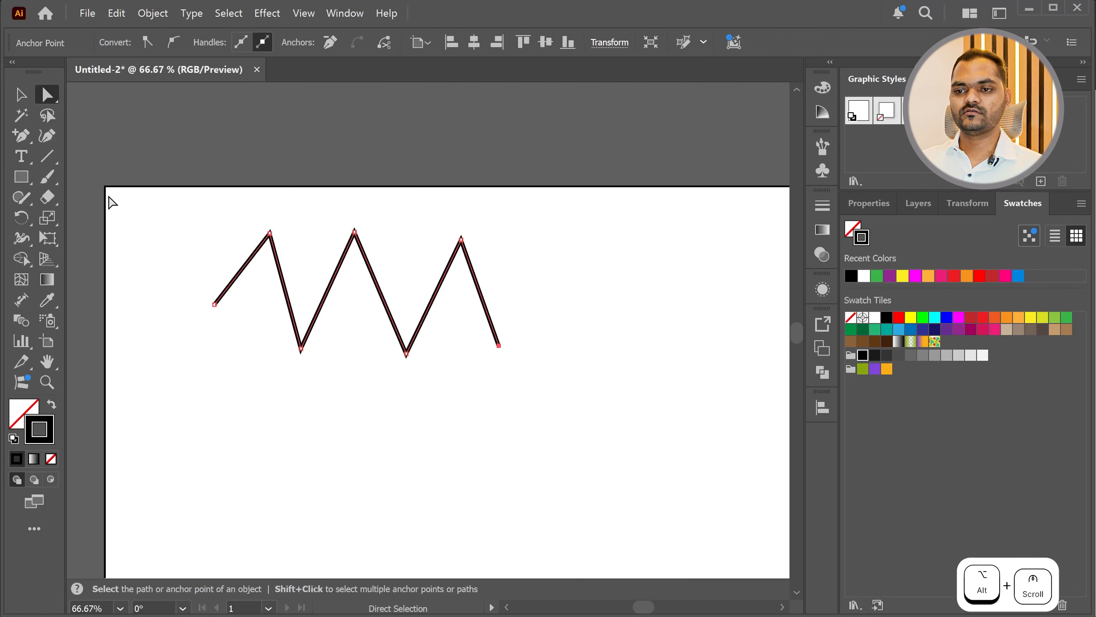
pyautogui.moveTo(499, 346); pyautogui.dragTo(398, 449)
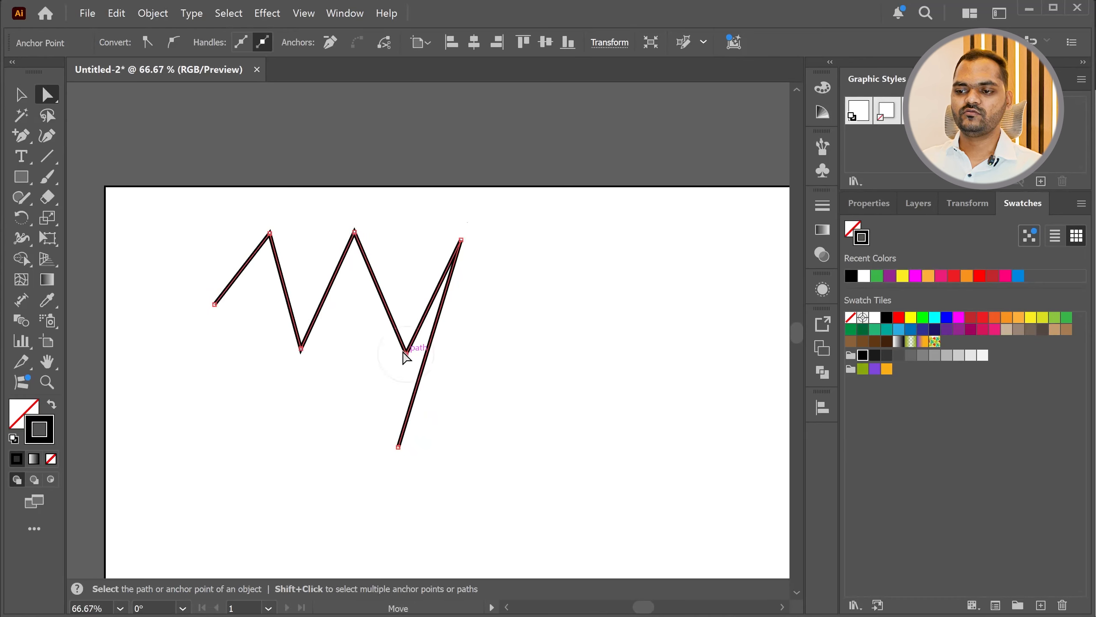
pyautogui.moveTo(403, 352); pyautogui.dragTo(380, 268)
pyautogui.moveTo(403, 449); pyautogui.dragTo(216, 305)
# Step: Select the whole zigzag path, change its stroke color to dark red, and deselect it
pyautogui.click(20, 94)
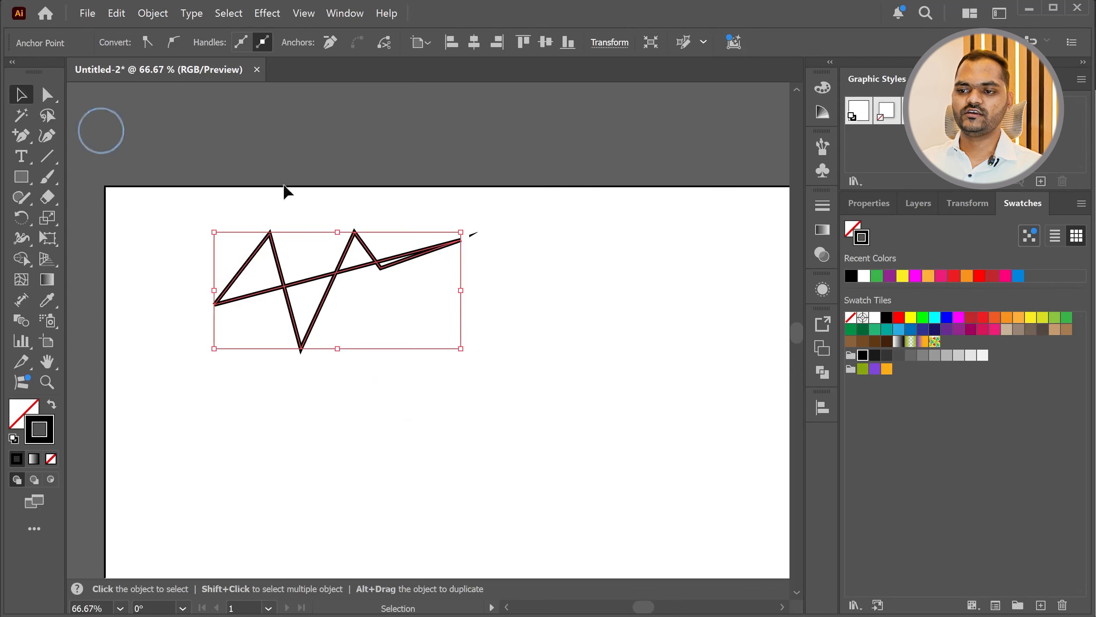
pyautogui.click(471, 208)
pyautogui.click(238, 276)
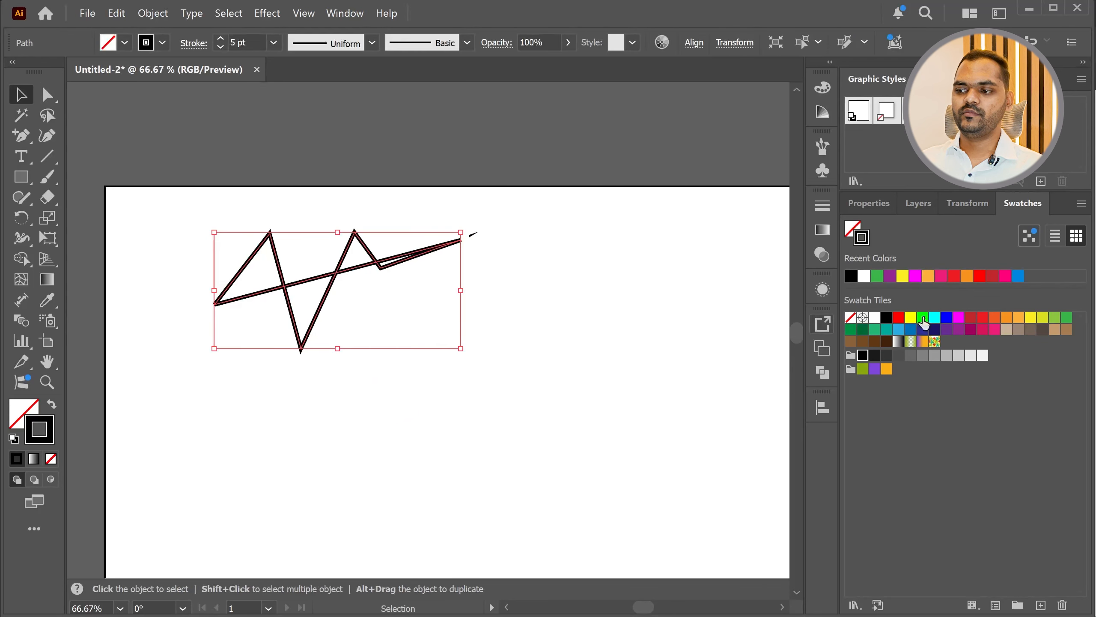
pyautogui.click(970, 318)
pyautogui.click(599, 320)
pyautogui.scroll(5, 208, 252)
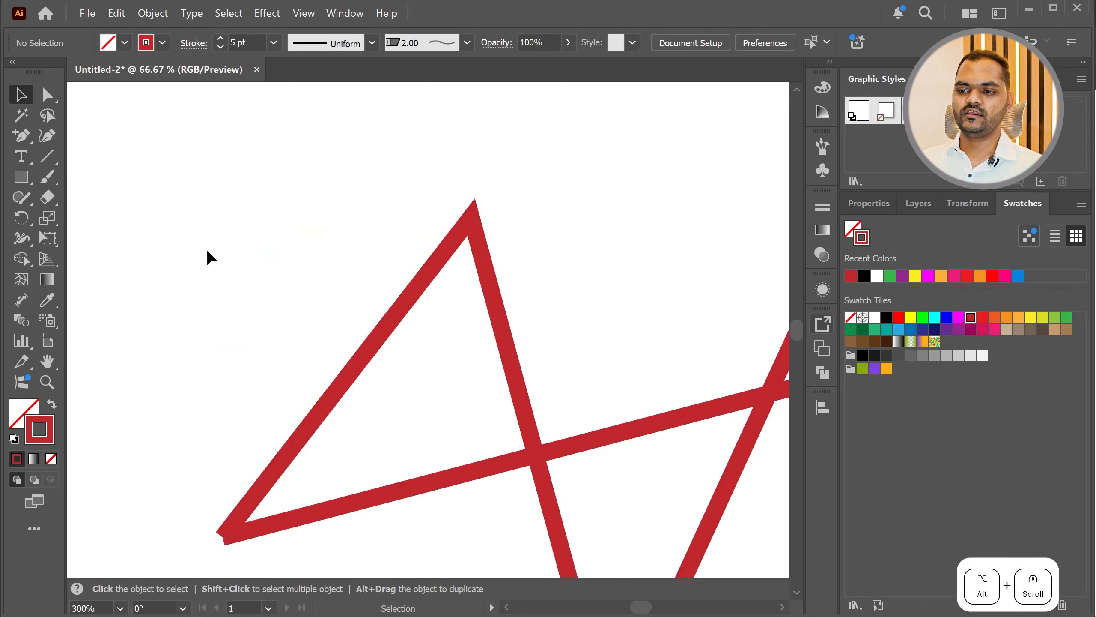
pyautogui.scroll(-2, 350, 339)
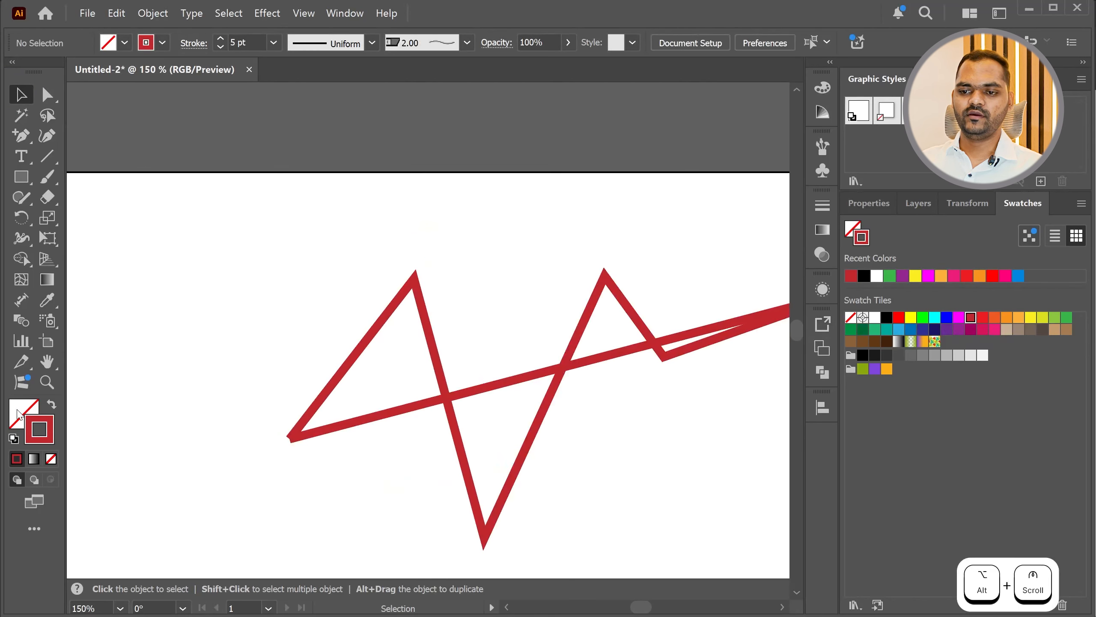
# Step: Select the zigzag path again and set its stroke color to black
pyautogui.press('ctrl')
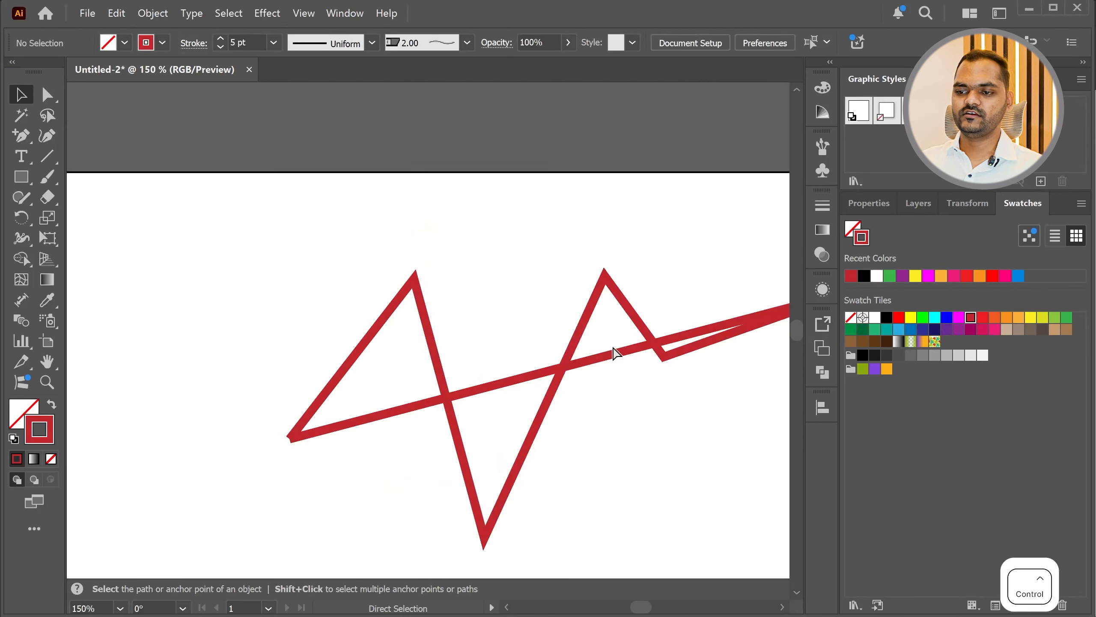
pyautogui.click(886, 318)
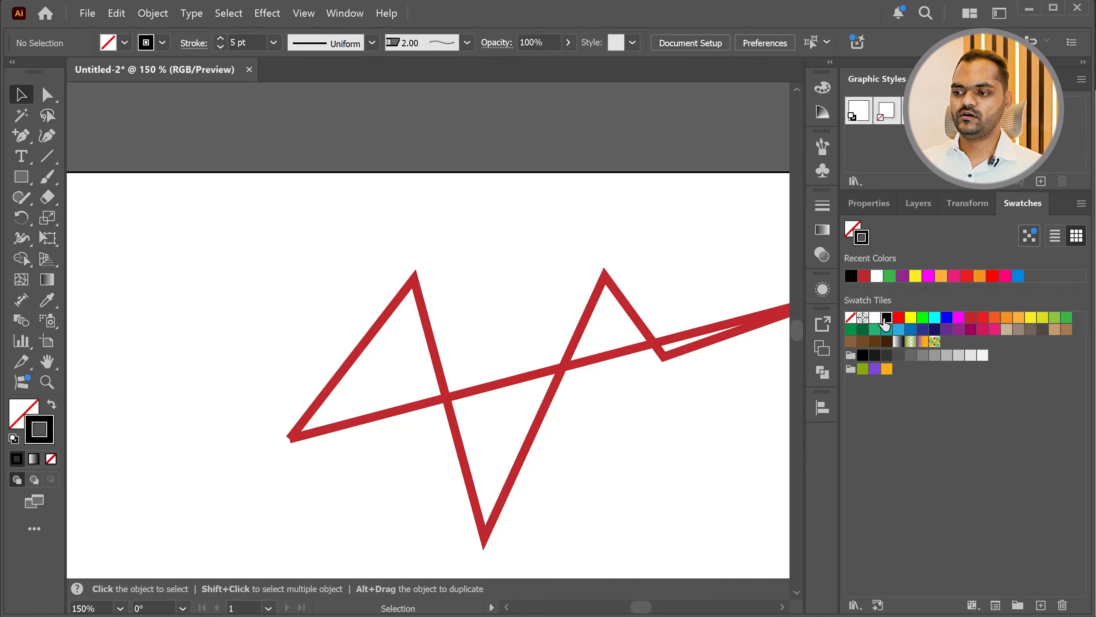
pyautogui.click(435, 350)
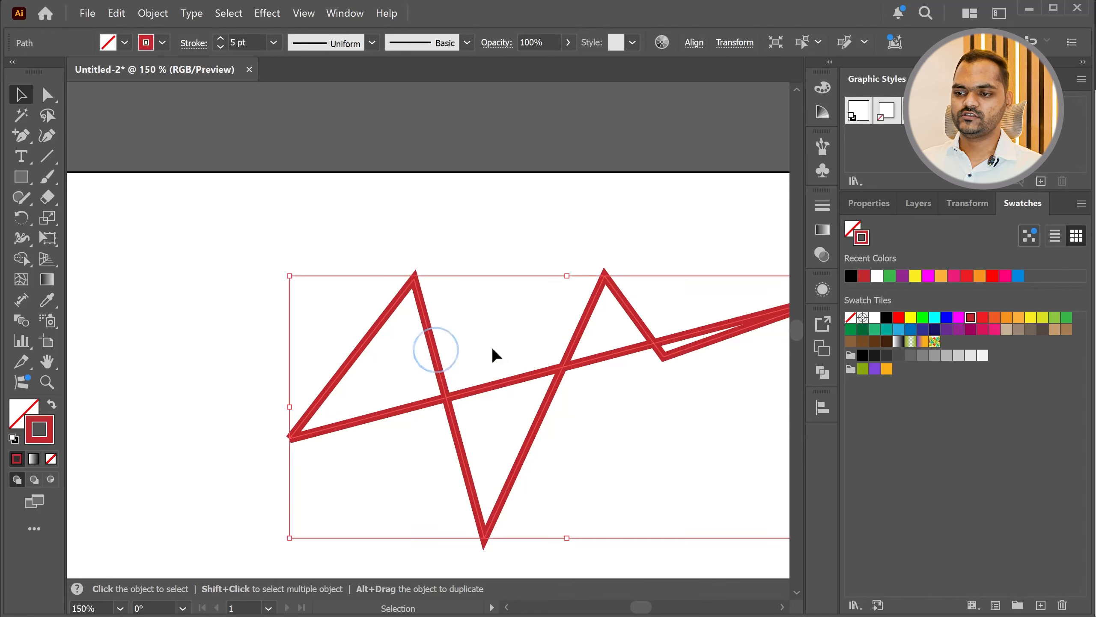
pyautogui.click(888, 320)
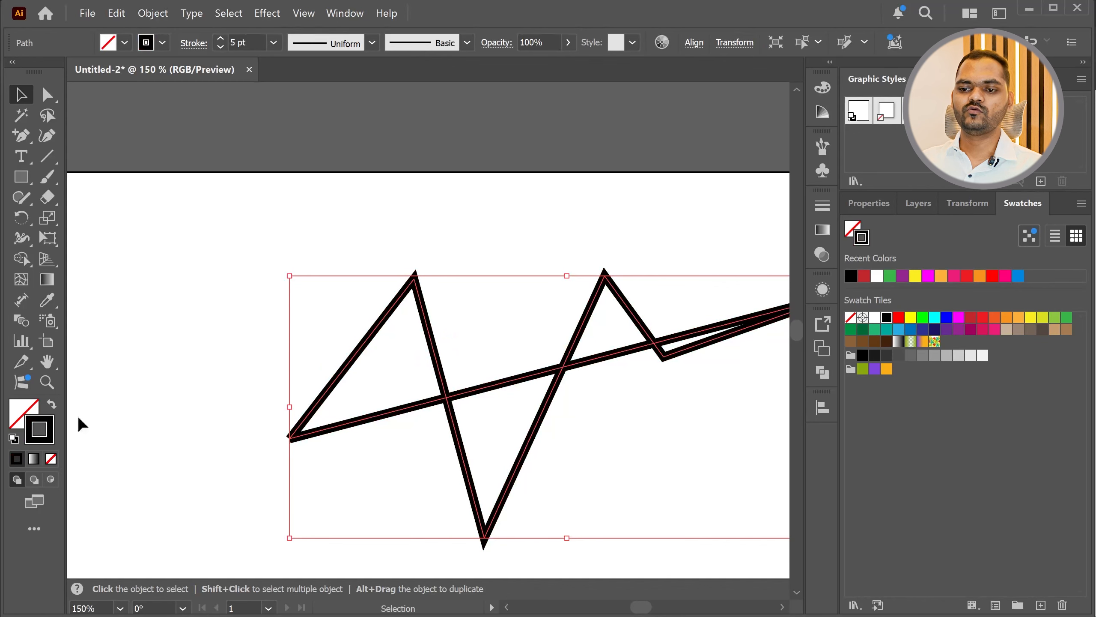
# Step: Make the fill active and fill the zigzag path with red (ff0000)
pyautogui.click(18, 414)
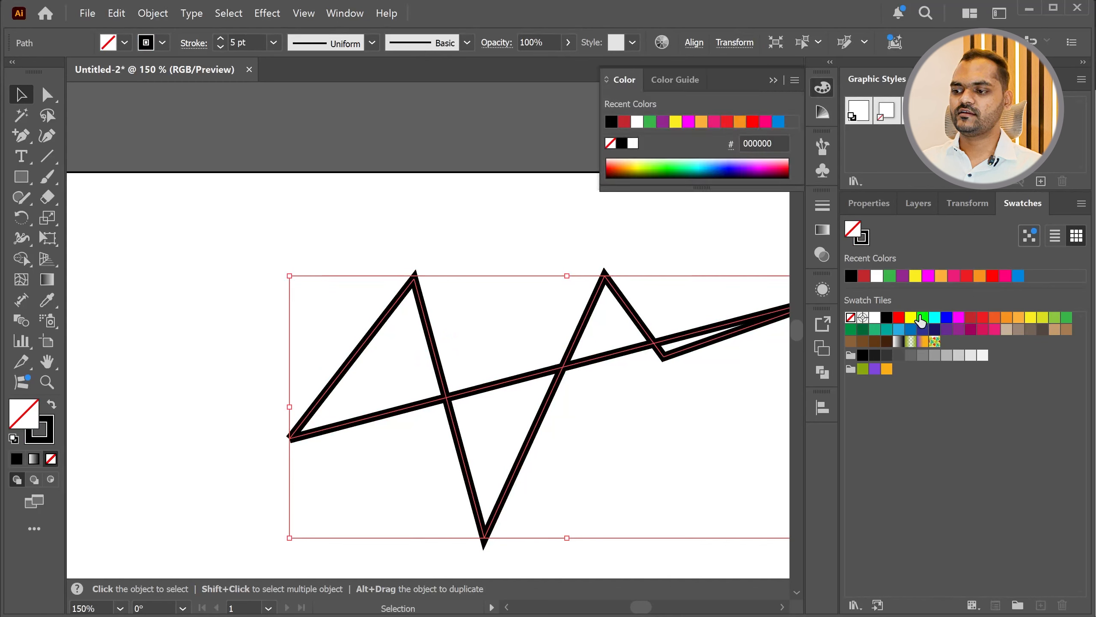
pyautogui.click(910, 320)
pyautogui.click(899, 318)
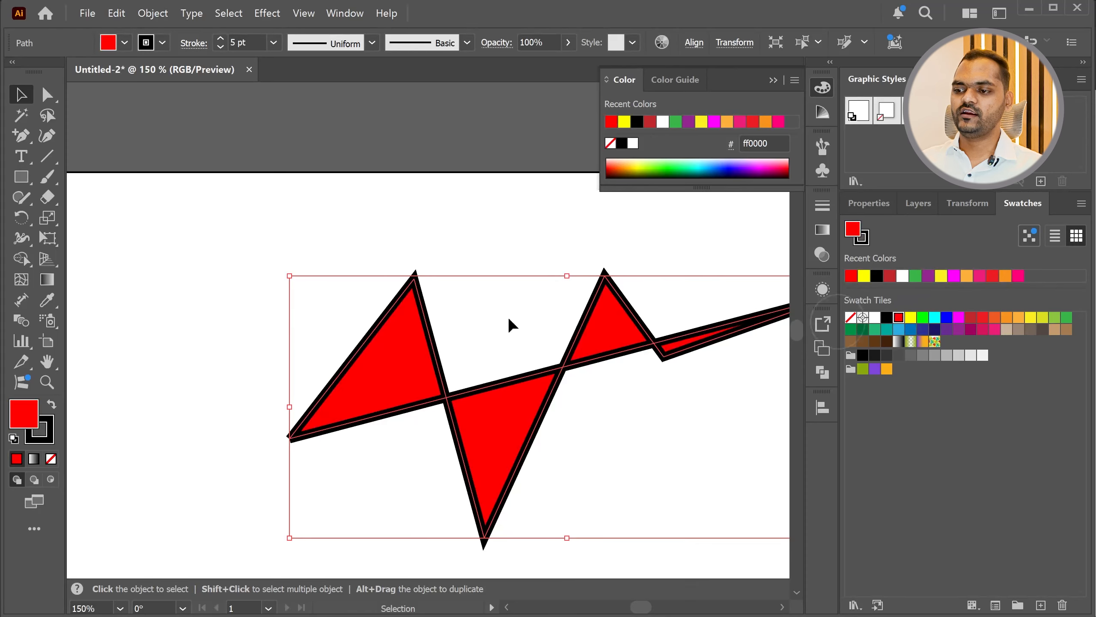
# Step: Select the red-filled zigzag shape and delete it from the artboard
pyautogui.scroll(-2, 271, 292)
pyautogui.scroll(1, 289, 237)
pyautogui.click(398, 262)
pyautogui.moveTo(487, 240); pyautogui.dragTo(177, 397)
pyautogui.press('Delete')
# Step: Switch to the lesson PDF in the browser, highlight "Arc Tool & Pen tool" in the Tools list, and return to Illustrator
pyautogui.hotkey('alt', 'Tab')
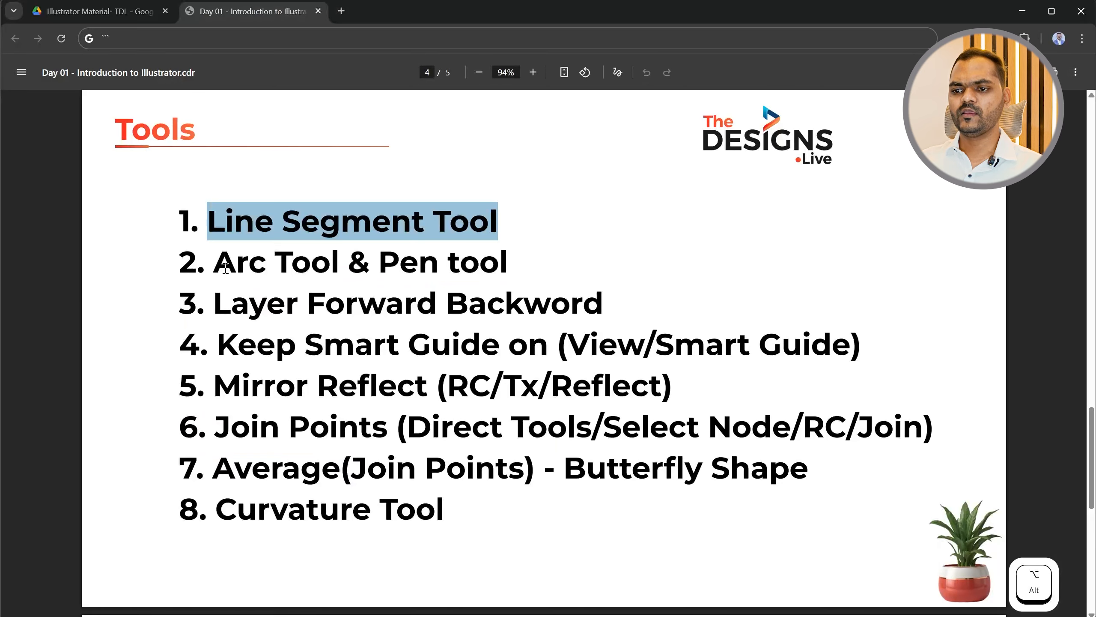
pyautogui.moveTo(225, 267); pyautogui.dragTo(516, 266)
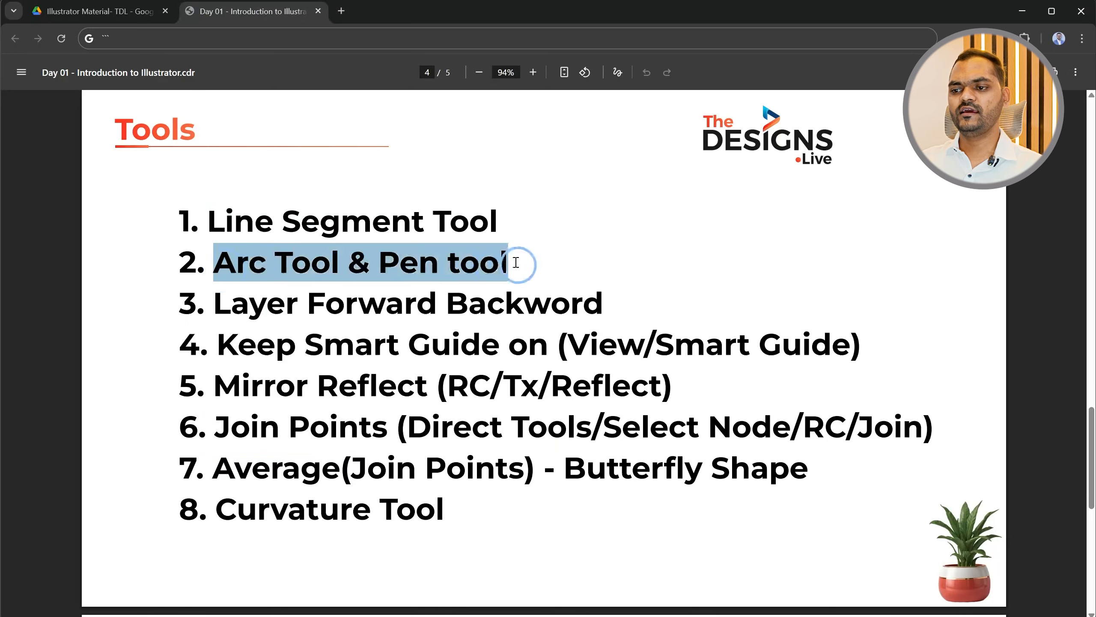
pyautogui.hotkey('alt', 'Tab')
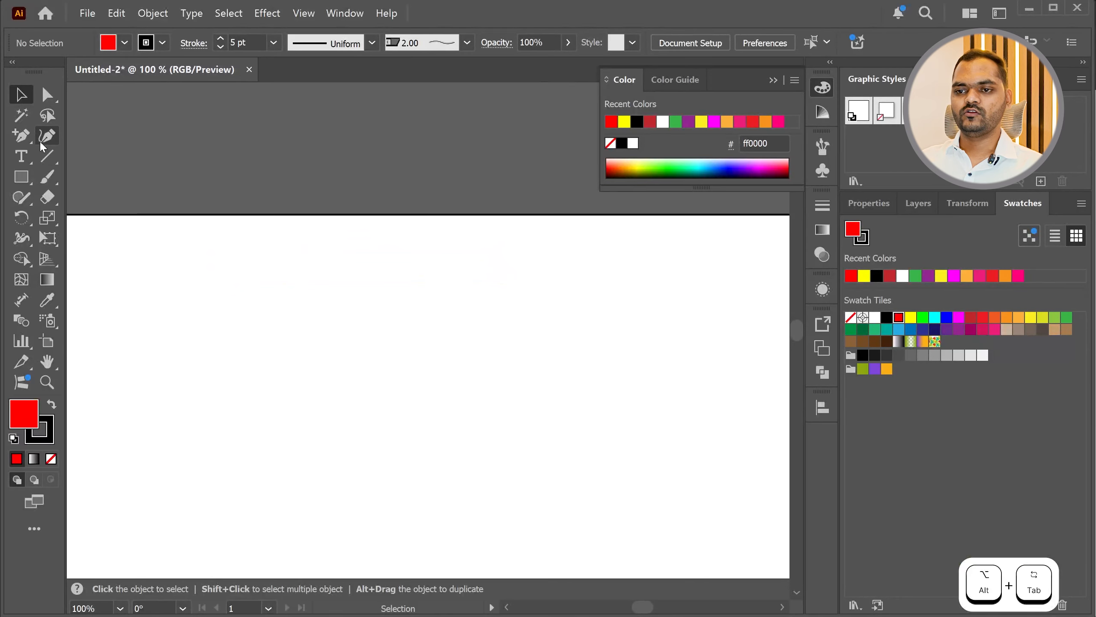
# Step: Switch from the line segment drawing tool to the Arc Tool
pyautogui.moveTo(45, 163); pyautogui.dragTo(108, 172)
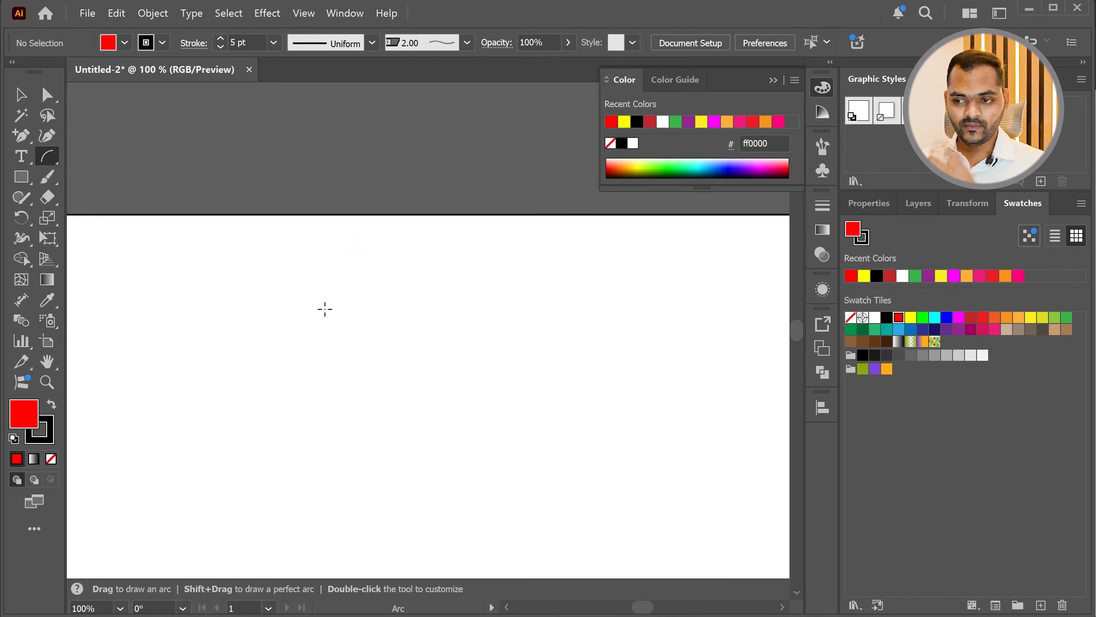
pyautogui.keyDown('alt'); pyautogui.scroll(-2, 345, 306); pyautogui.keyUp('alt')
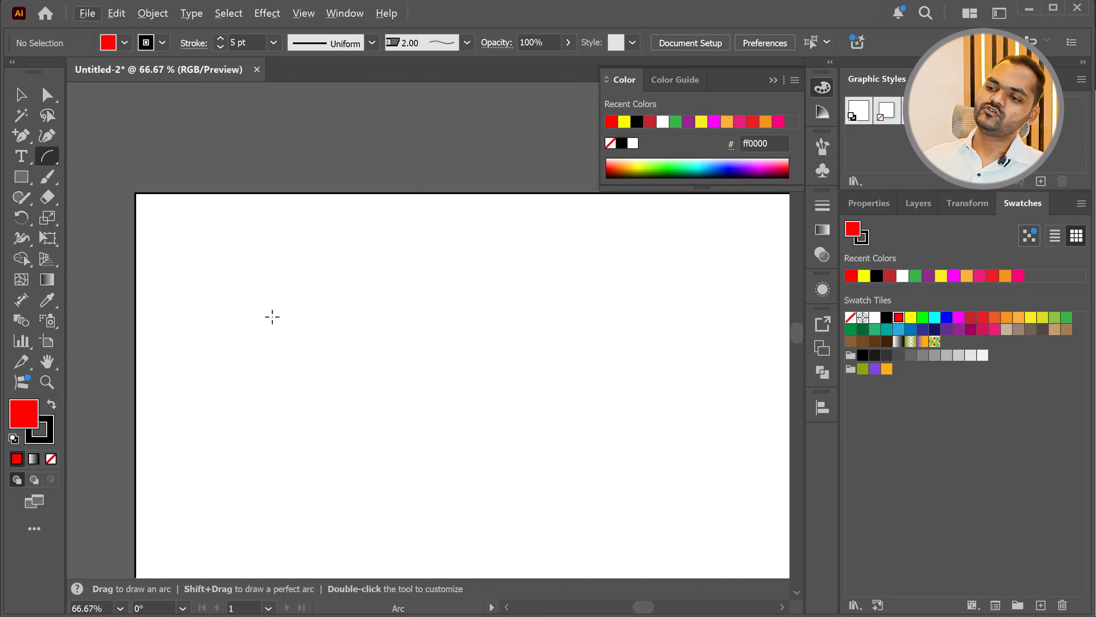
pyautogui.click(275, 350)
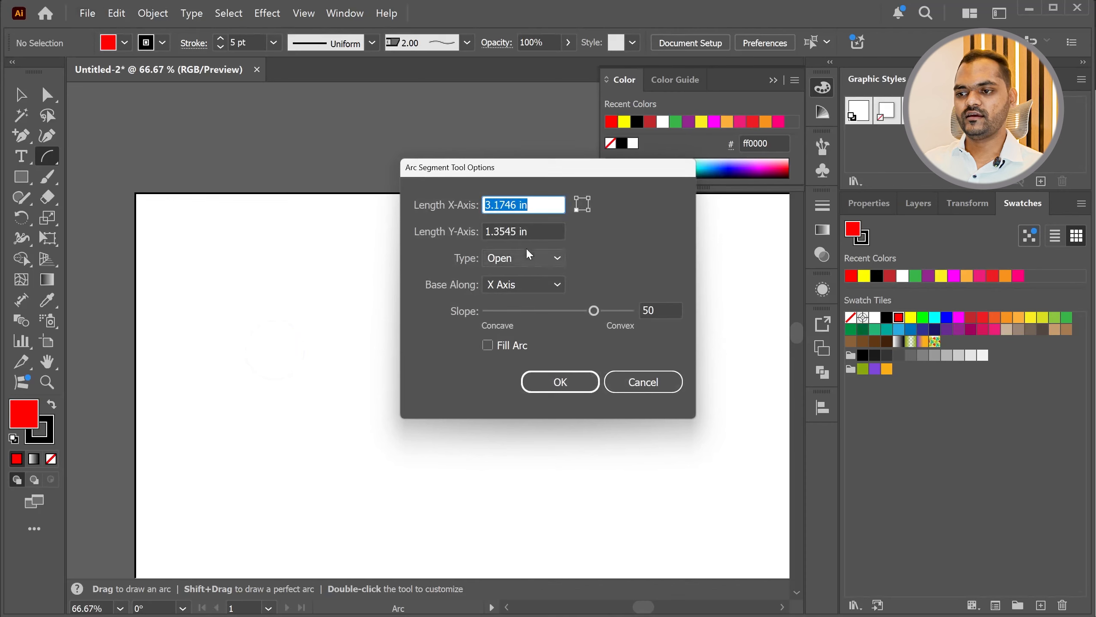
pyautogui.click(563, 384)
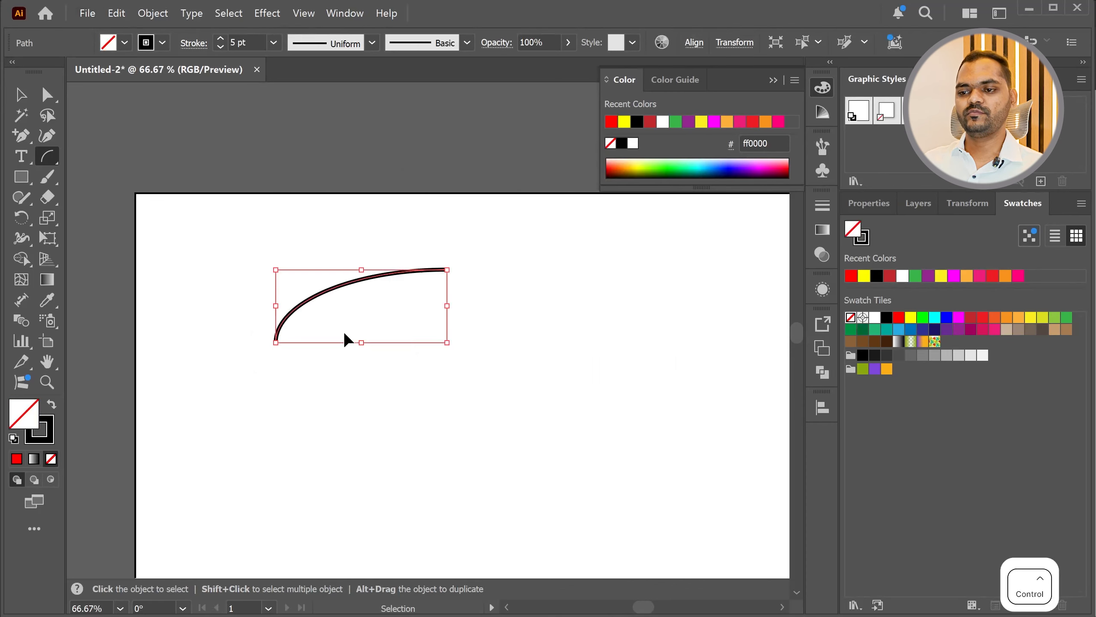
pyautogui.hotkey('ctrl', 'z')
# Step: Draw four arcs joined end to end into an egg-shaped outline with an inward-curving notch at its lower left
pyautogui.moveTo(253, 370); pyautogui.dragTo(330, 280)
pyautogui.moveTo(375, 371); pyautogui.dragTo(330, 280)
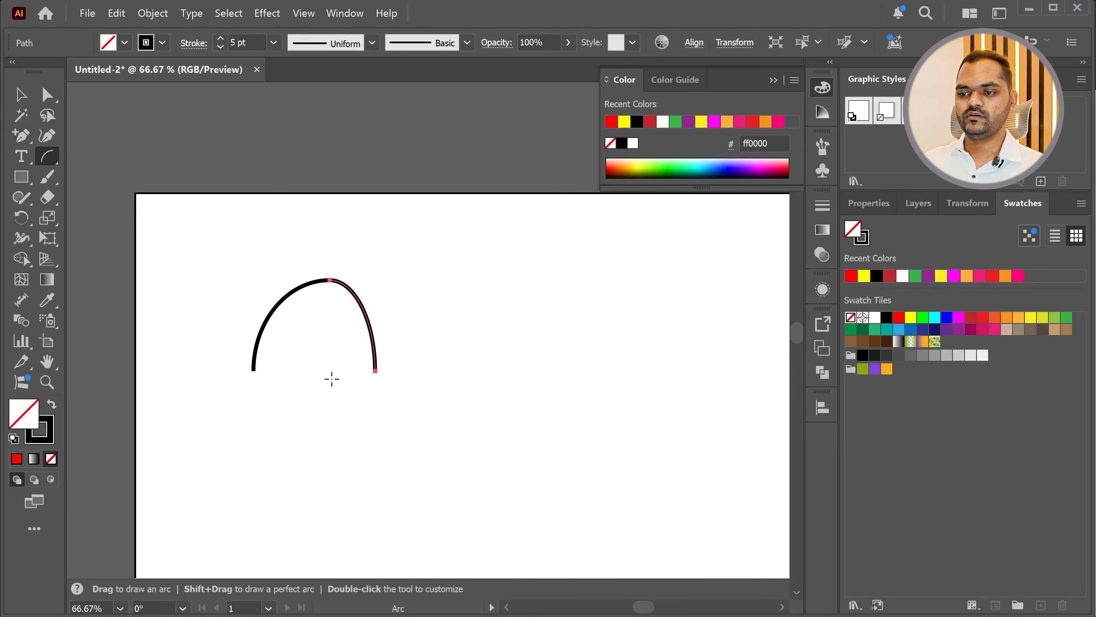
pyautogui.moveTo(374, 370); pyautogui.dragTo(254, 370)
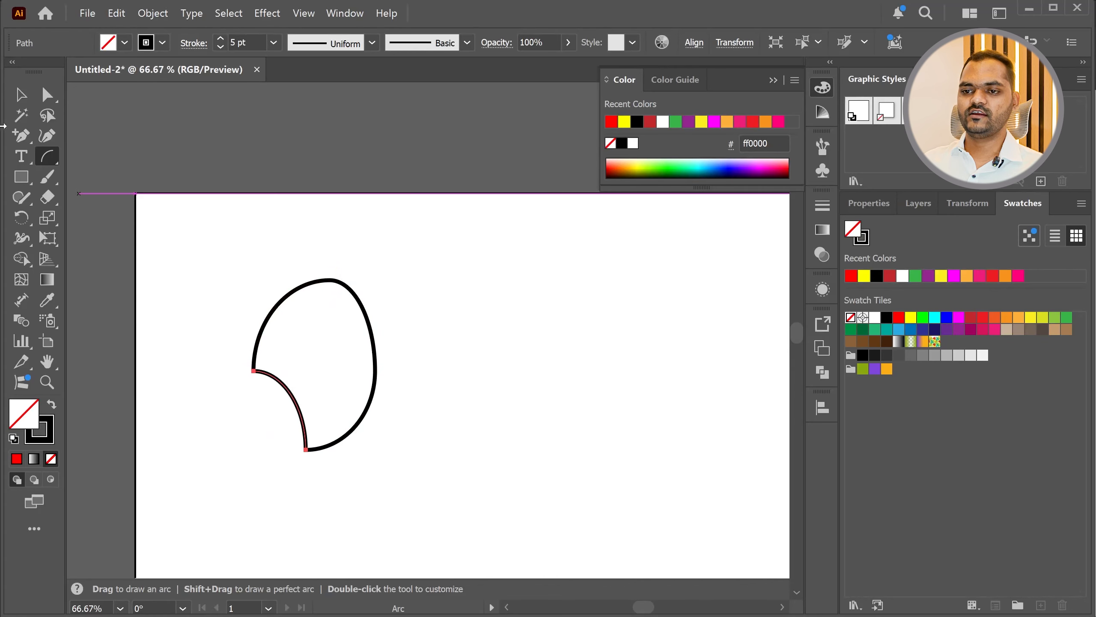
# Step: Select all four arcs of the outline and try filling them with orange (fbb03b)
pyautogui.click(19, 96)
pyautogui.click(405, 284)
pyautogui.moveTo(268, 321); pyautogui.dragTo(264, 314)
pyautogui.hotkey('ctrl', 'z')
pyautogui.moveTo(214, 237); pyautogui.dragTo(475, 479)
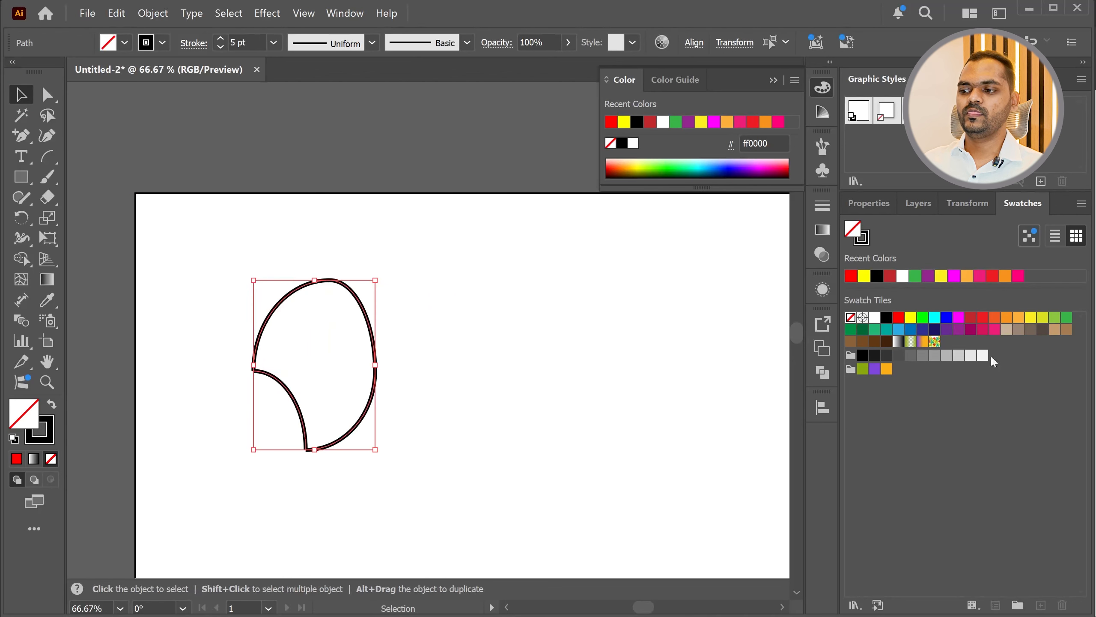
pyautogui.click(1021, 320)
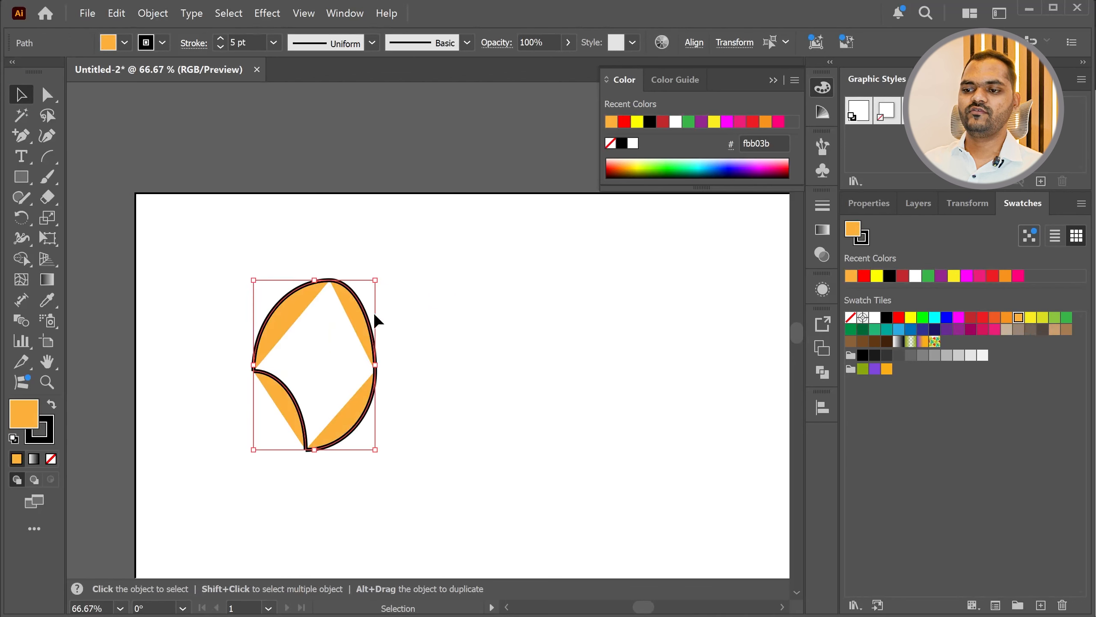
# Step: Try pulling the right-hand arcs away from the outline, and undo the moves and the orange fill
pyautogui.click(415, 318)
pyautogui.moveTo(366, 328); pyautogui.dragTo(422, 311)
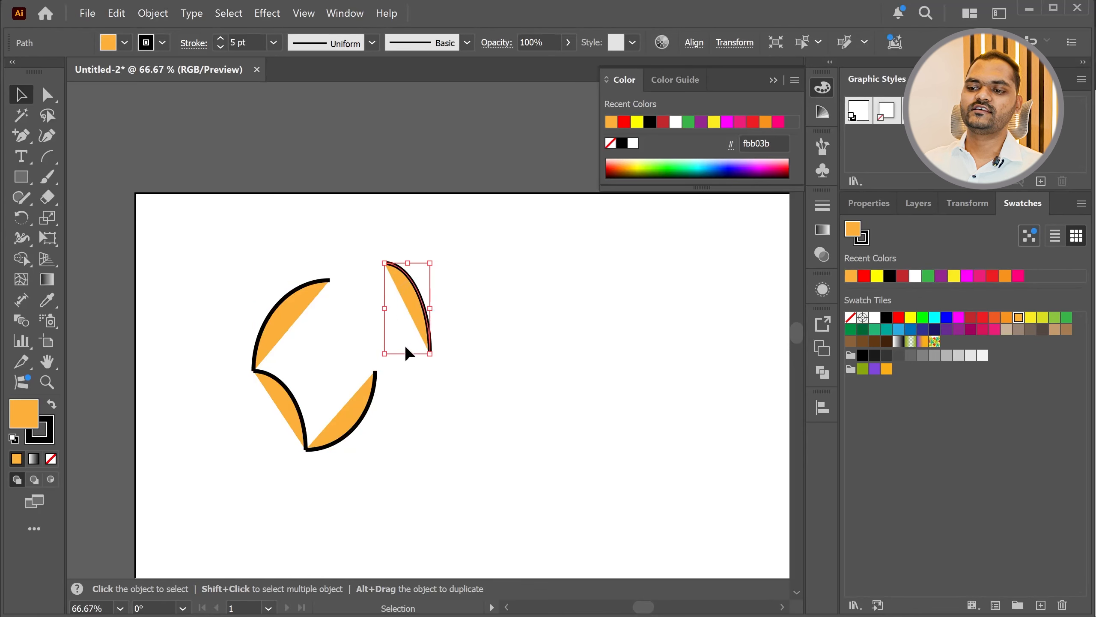
pyautogui.moveTo(364, 406); pyautogui.dragTo(379, 442)
pyautogui.hotkey('ctrl', 'z')
pyautogui.hotkey('ctrl', 'z')
pyautogui.hotkey('ctrl', 'z')
pyautogui.hotkey('ctrl', 'z')
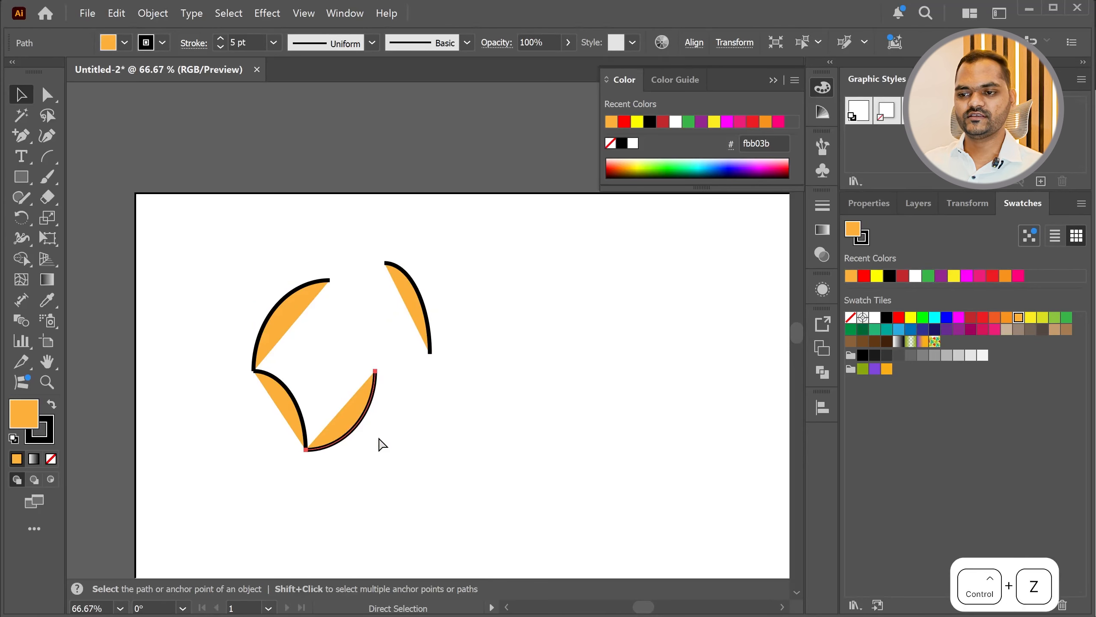
# Step: Select all four arcs together, move the outline toward the artboard's upper-left corner, and deselect it
pyautogui.moveTo(433, 249); pyautogui.dragTo(222, 490)
pyautogui.moveTo(283, 388); pyautogui.dragTo(211, 351)
pyautogui.click(389, 336)
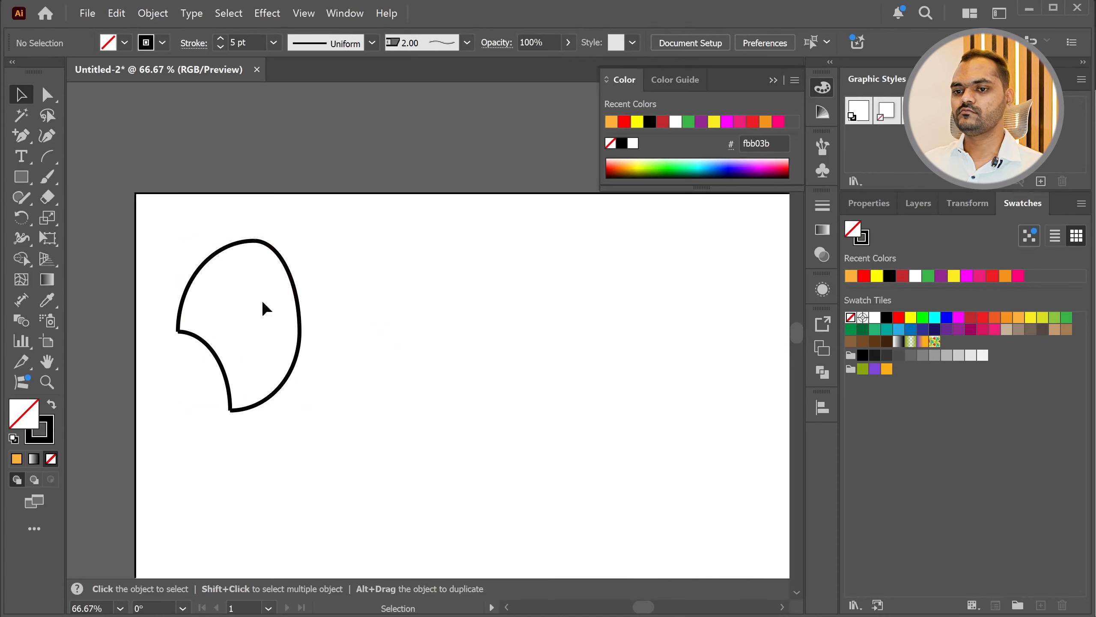
# Step: With the Pen Tool, place two separate smooth anchor points with direction handles beside the arc outline, ending each path
pyautogui.click(34, 136)
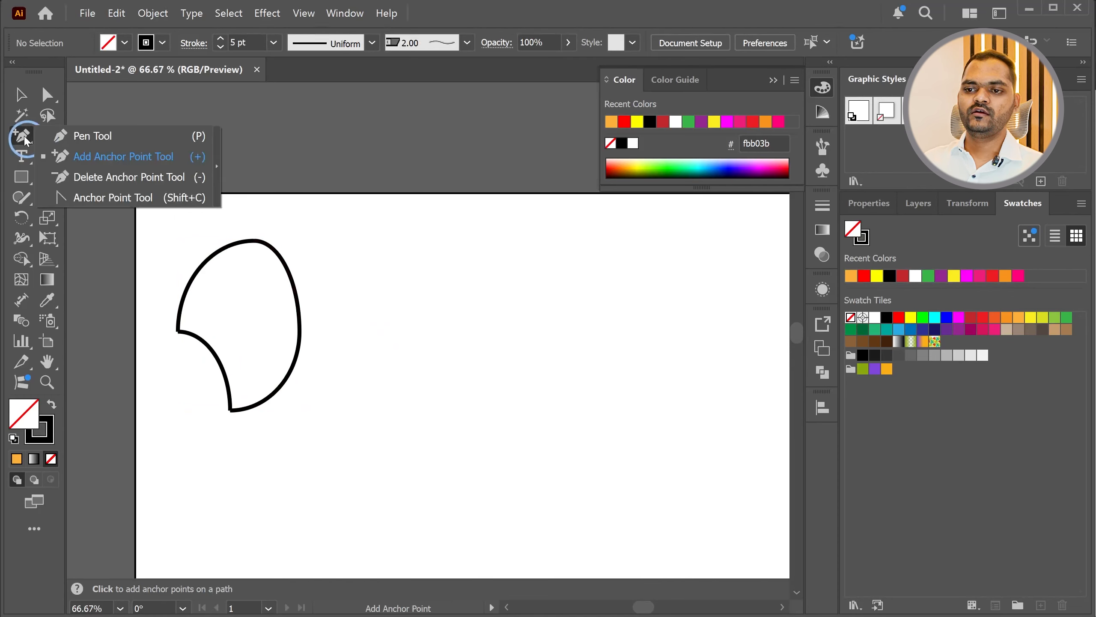
pyautogui.click(91, 136)
pyautogui.scroll(-2, 284, 326)
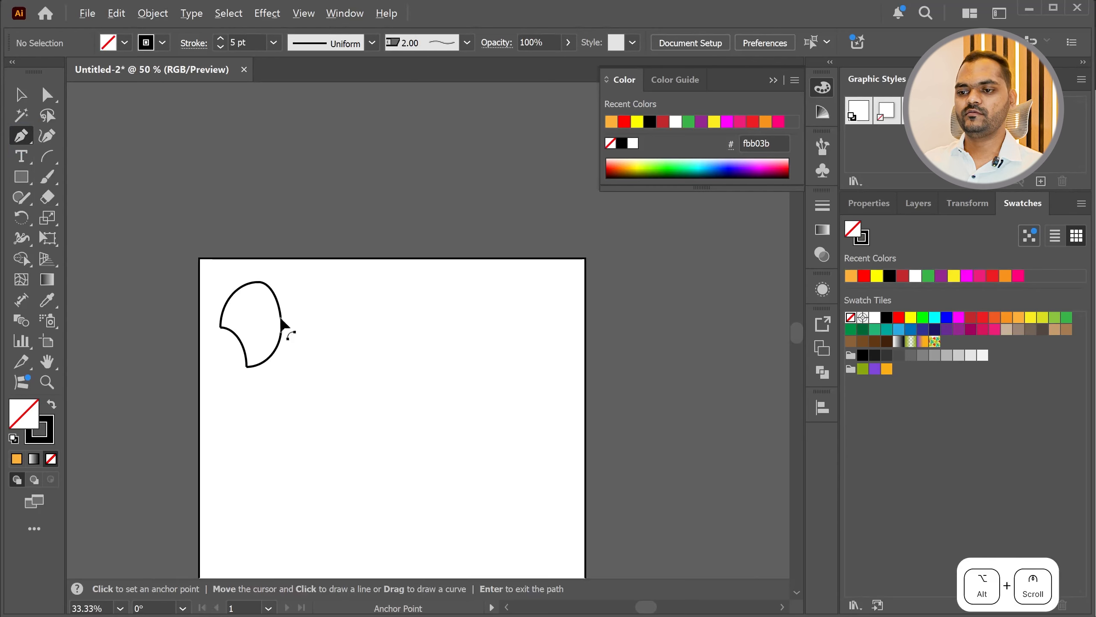
pyautogui.scroll(2, 374, 320)
pyautogui.moveTo(366, 309); pyautogui.dragTo(518, 306)
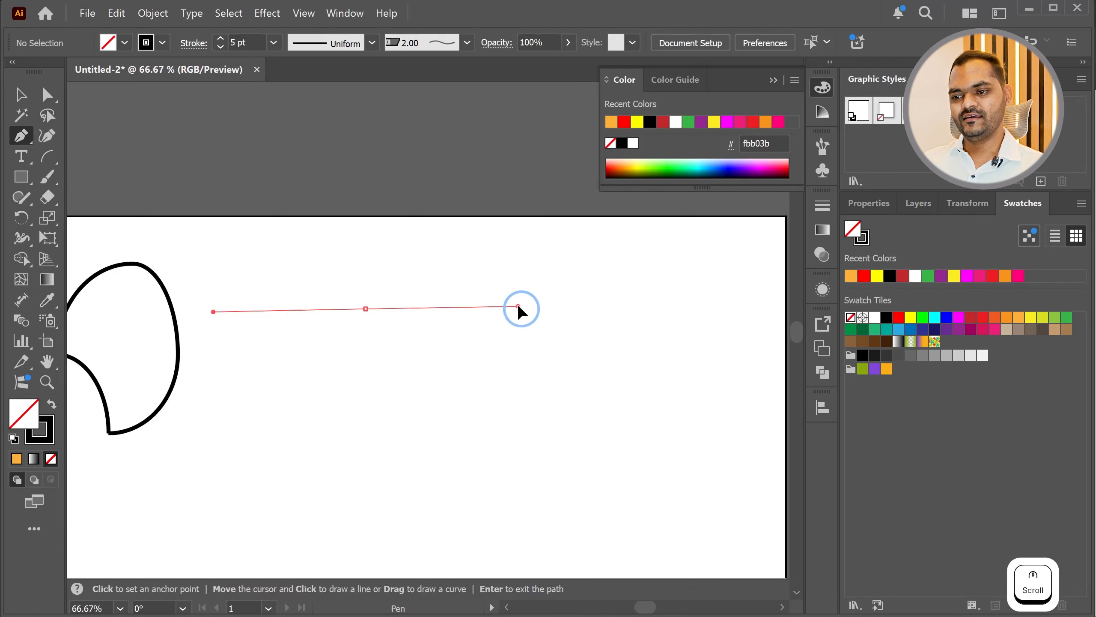
pyautogui.press('Return')
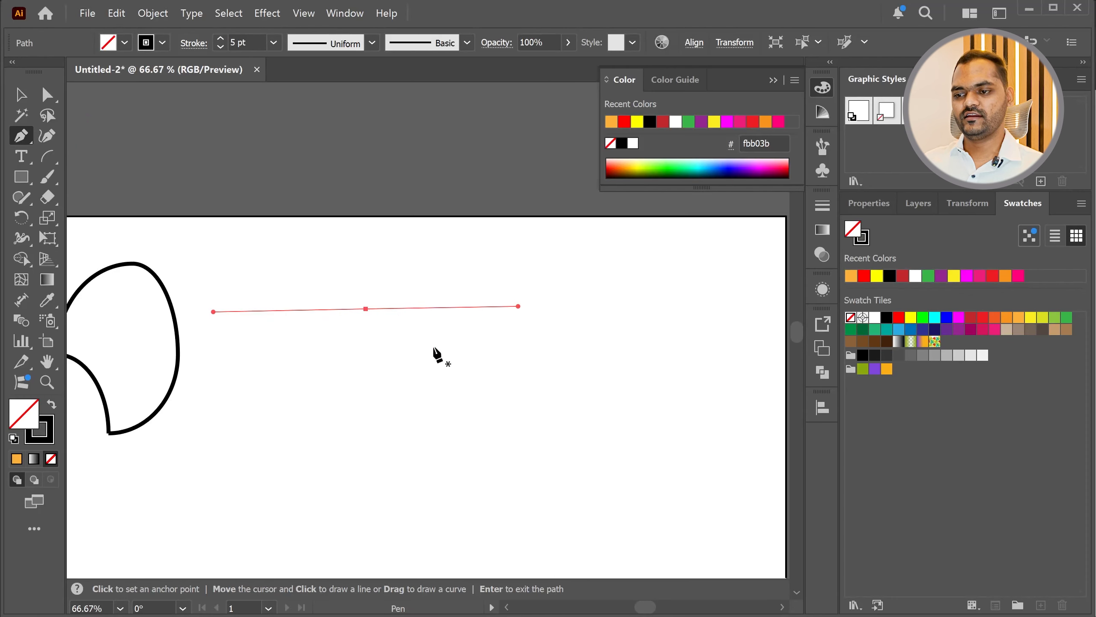
pyautogui.moveTo(575, 385); pyautogui.dragTo(580, 384)
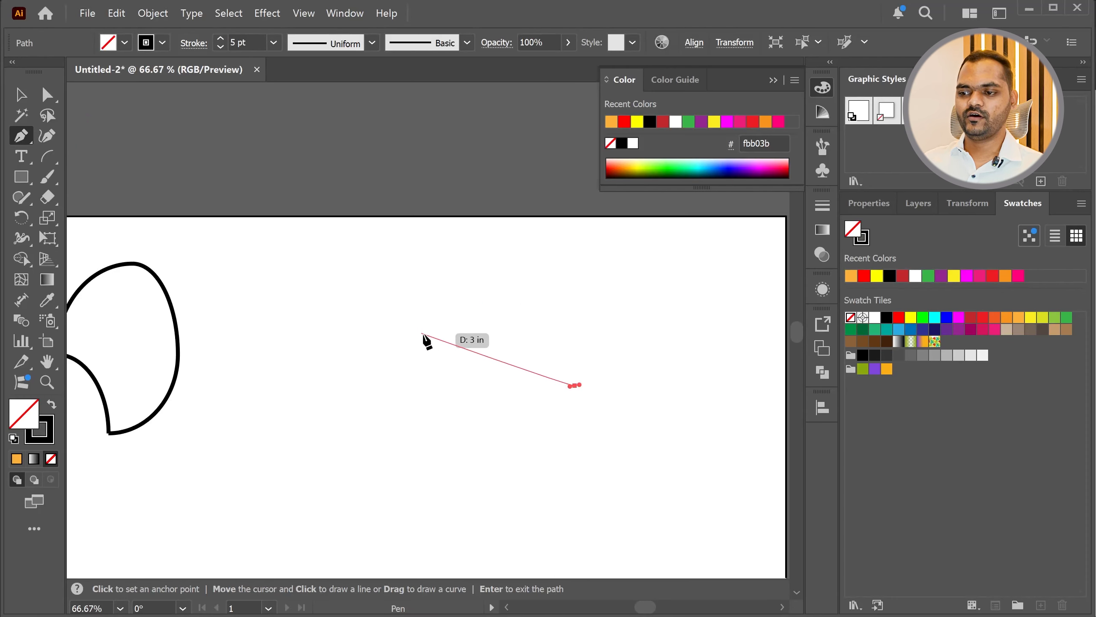
pyautogui.press('Return')
# Step: Draw a closed four-cornered rectangle about 7.1 in wide with the Pen Tool, beside the arc outline
pyautogui.click(323, 301)
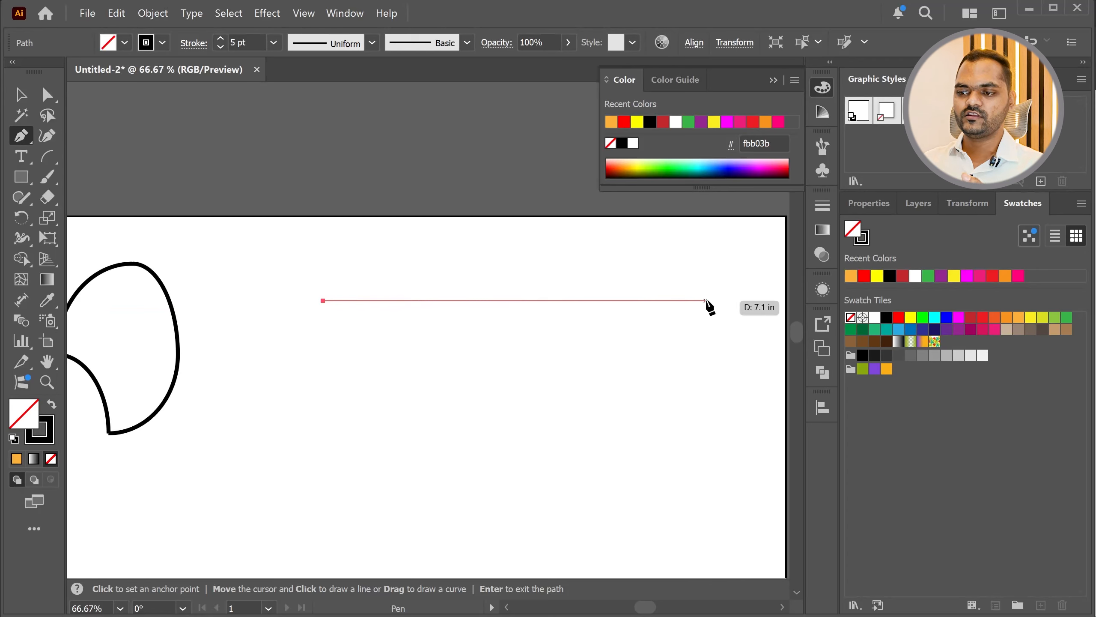
pyautogui.click(706, 300)
pyautogui.click(706, 543)
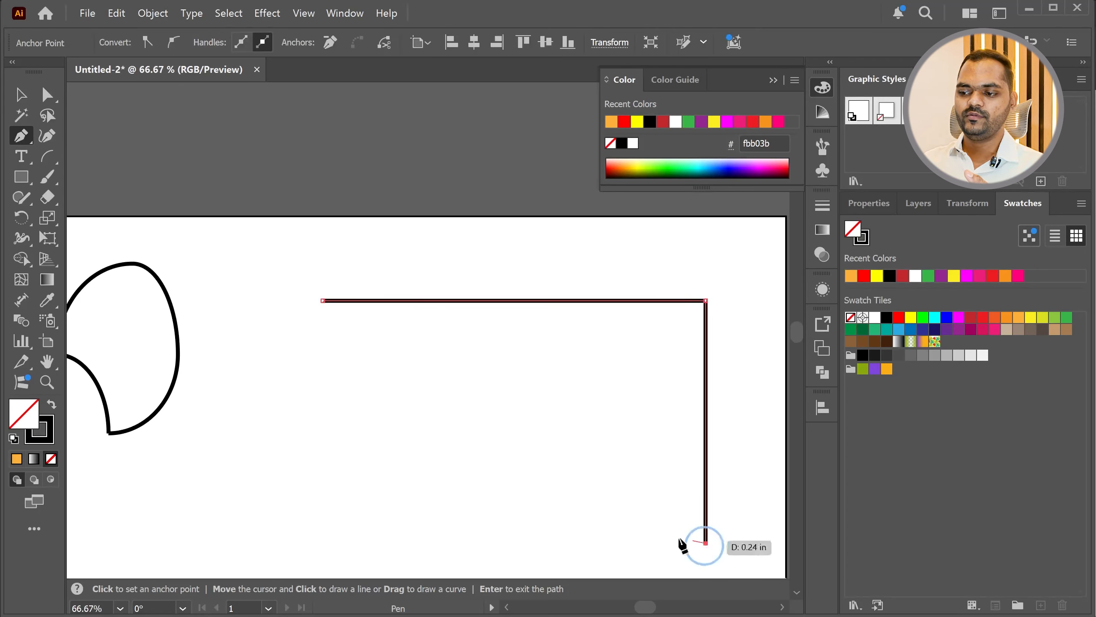
pyautogui.click(319, 542)
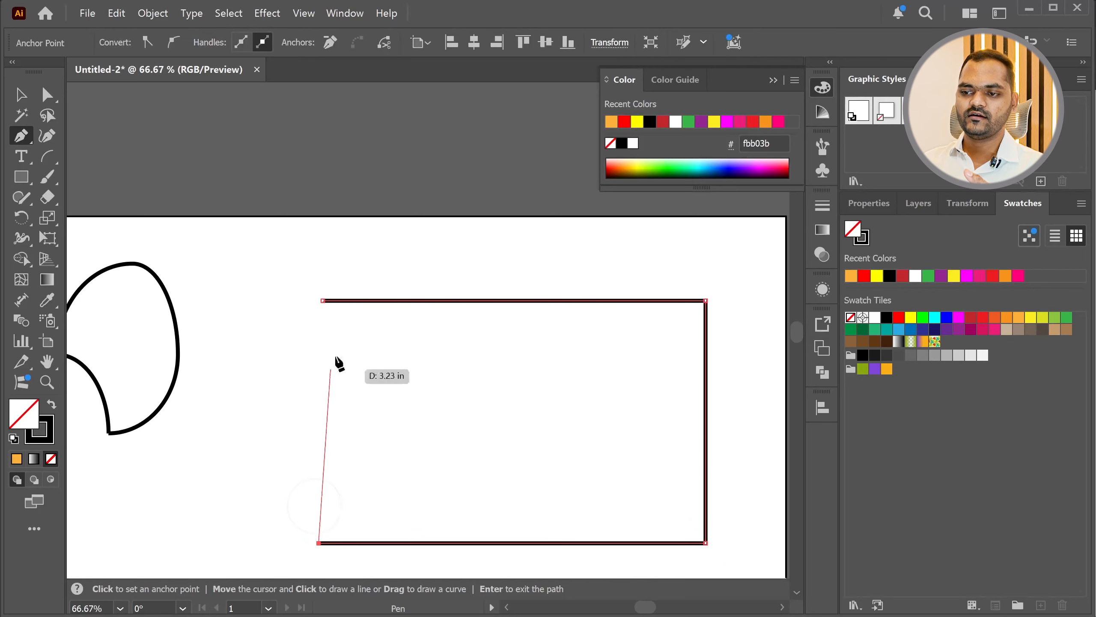
pyautogui.click(322, 301)
# Step: Try filling the pen-drawn rectangle with red (ed1c24), and undo the fill
pyautogui.scroll(-1, 399, 318)
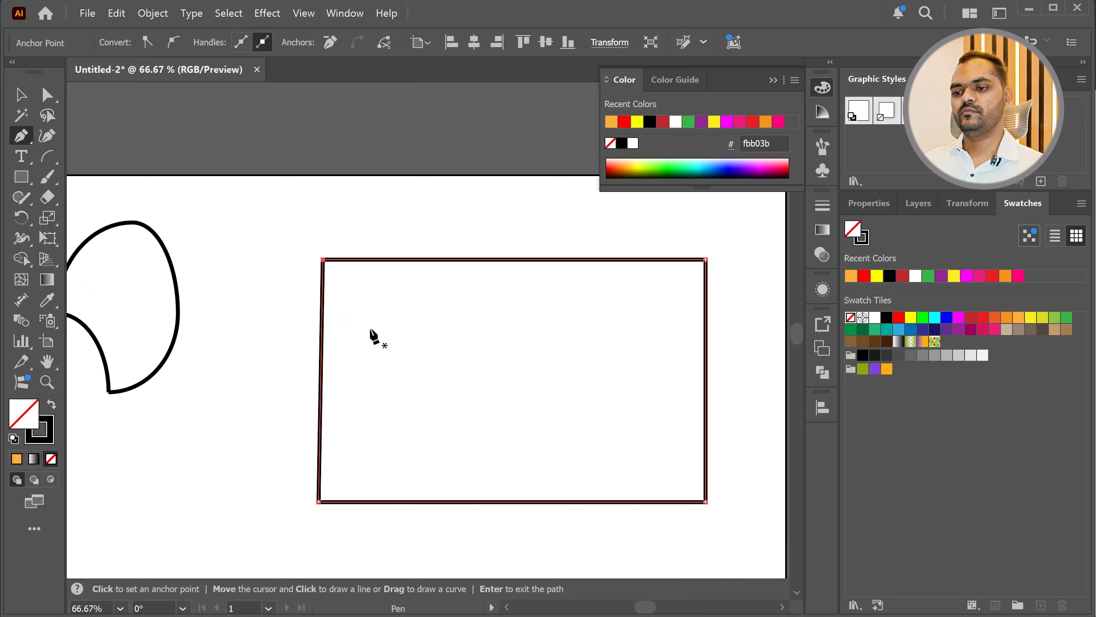
pyautogui.keyDown('alt'); pyautogui.scroll(-3, 372, 335); pyautogui.keyUp('alt')
pyautogui.keyDown('alt'); pyautogui.scroll(2, 303, 342); pyautogui.keyUp('alt')
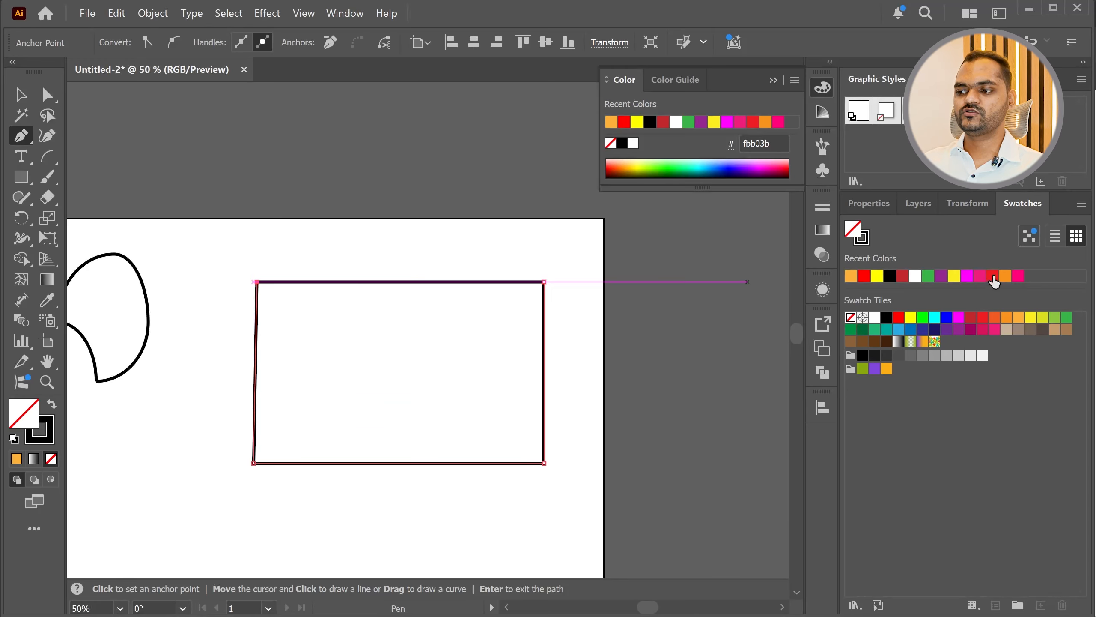
pyautogui.click(983, 317)
pyautogui.hotkey('ctrl', 'z')
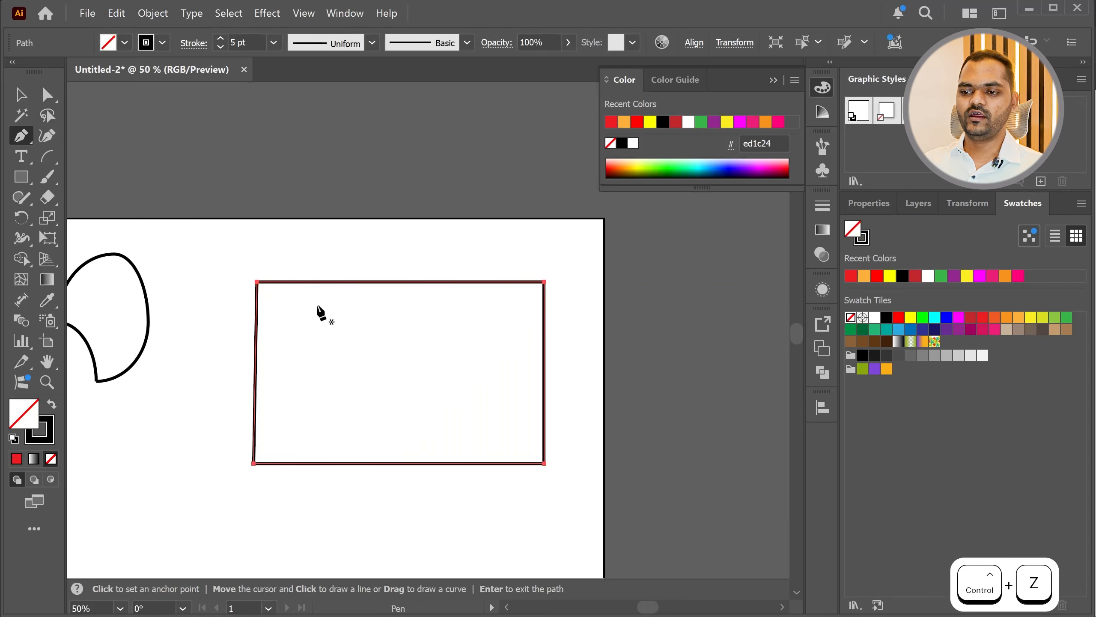
# Step: Trace a closed curved path around the arc outline with the Pen Tool, using smooth points above and below it, and deselect it
pyautogui.keyDown('alt'); pyautogui.scroll(-3, 445, 398); pyautogui.keyUp('alt')
pyautogui.keyDown('alt'); pyautogui.scroll(3, 583, 431); pyautogui.keyUp('alt')
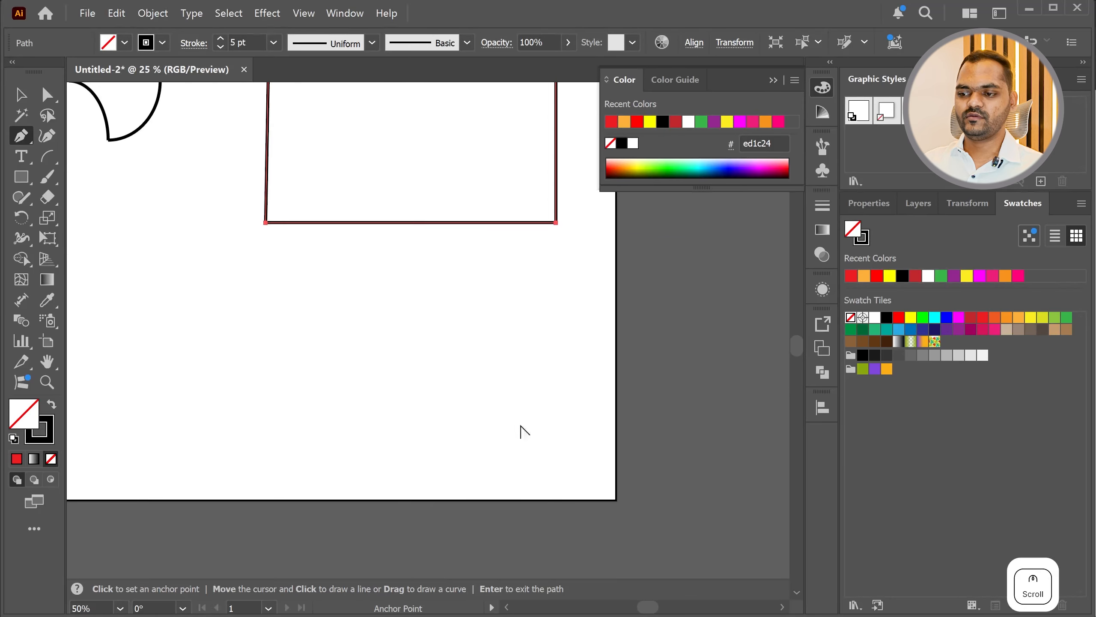
pyautogui.scroll(1, 151, 355)
pyautogui.scroll(-2, 434, 437)
pyautogui.scroll(2, 276, 275)
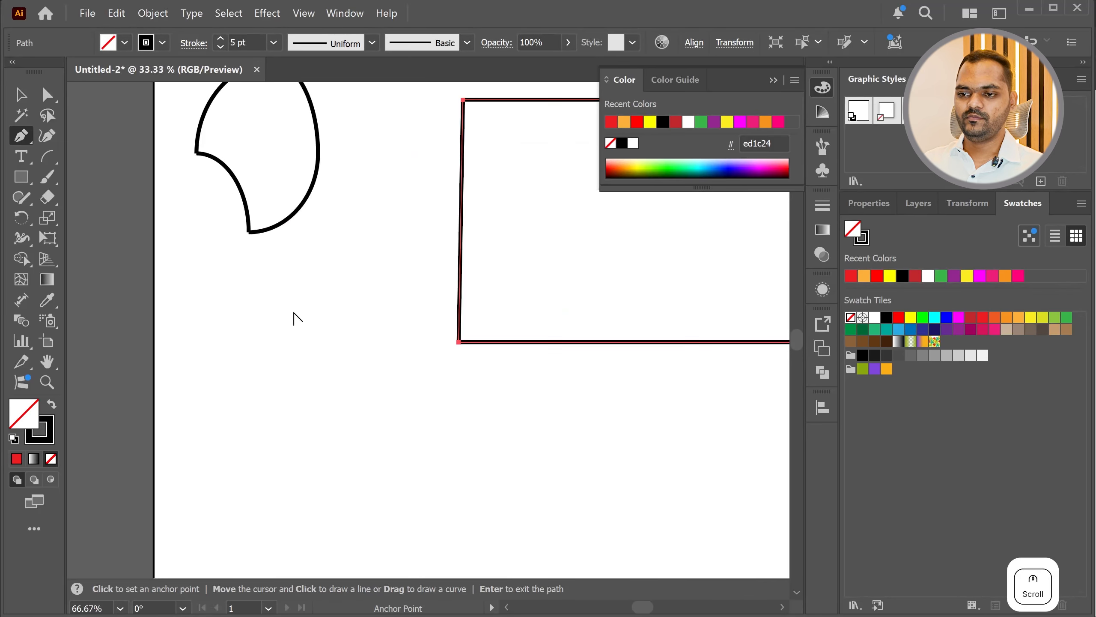
pyautogui.scroll(-2, 302, 380)
pyautogui.scroll(3, 293, 302)
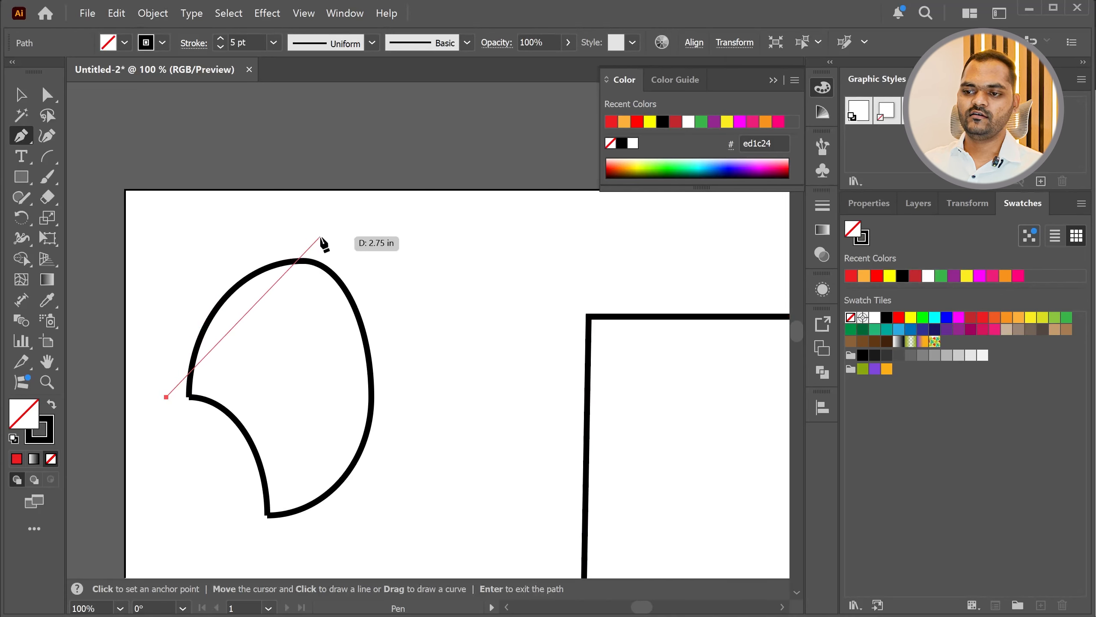
pyautogui.moveTo(324, 238); pyautogui.dragTo(477, 250)
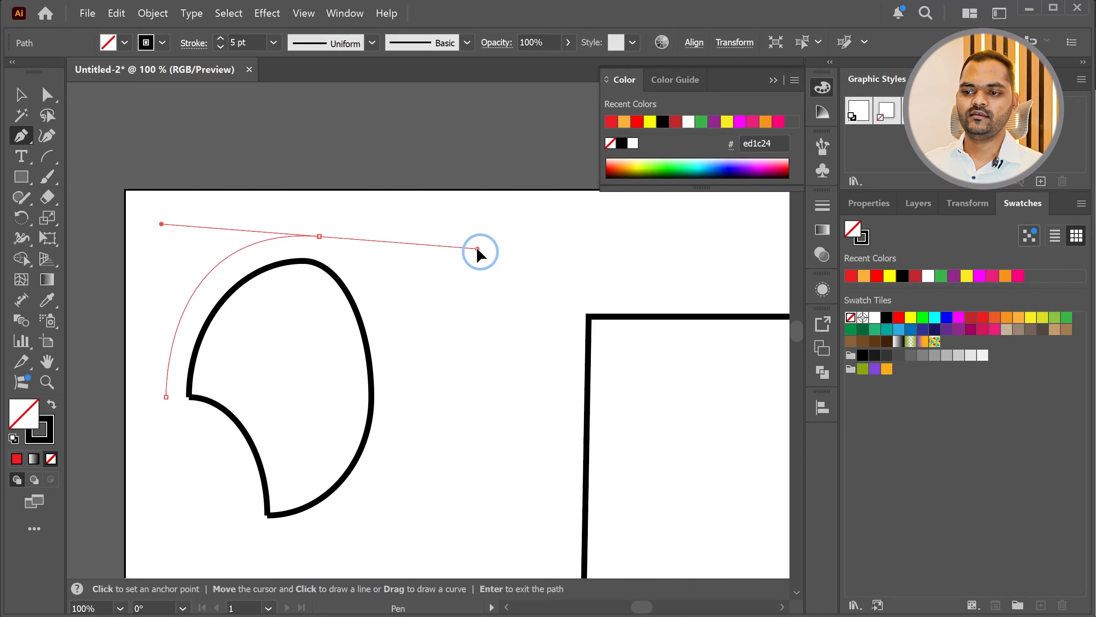
pyautogui.moveTo(478, 249); pyautogui.dragTo(477, 248)
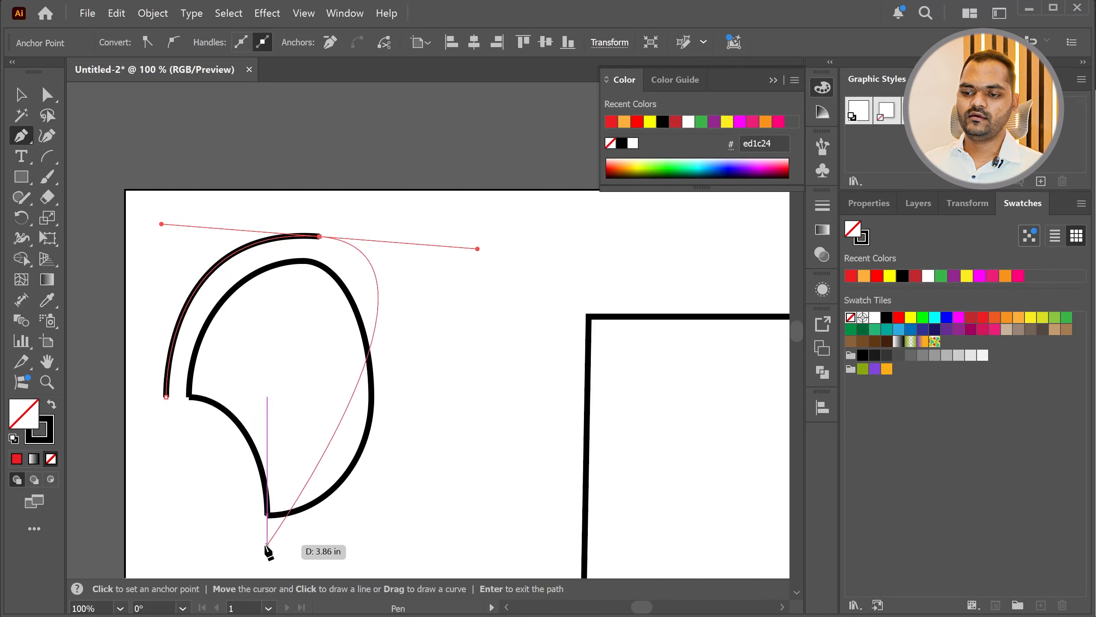
pyautogui.moveTo(275, 542)
pyautogui.mouseDown()
pyautogui.moveTo(199, 526)
pyautogui.moveTo(160, 455)
pyautogui.moveTo(128, 468)
pyautogui.moveTo(131, 480)
pyautogui.mouseUp()
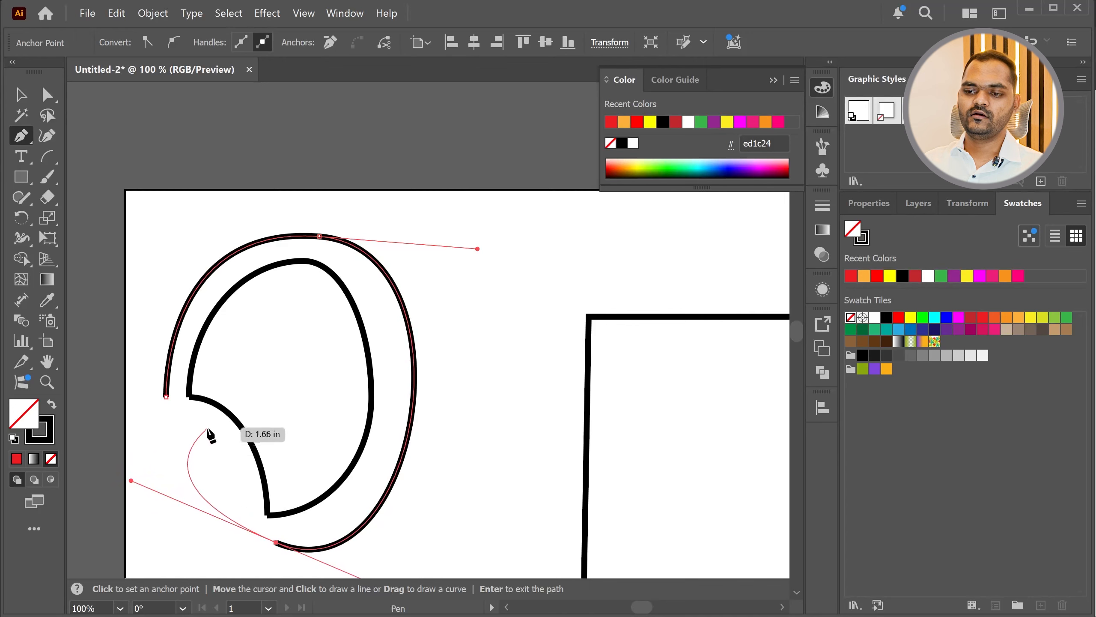
pyautogui.click(167, 396)
pyautogui.scroll(-1, 281, 434)
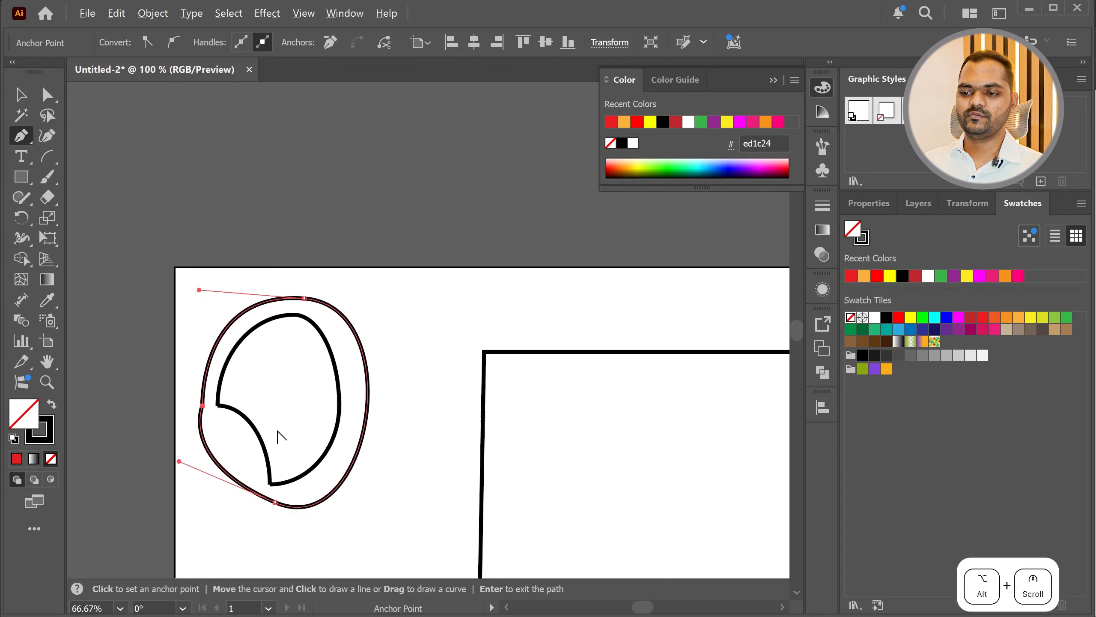
pyautogui.click(15, 97)
pyautogui.click(327, 216)
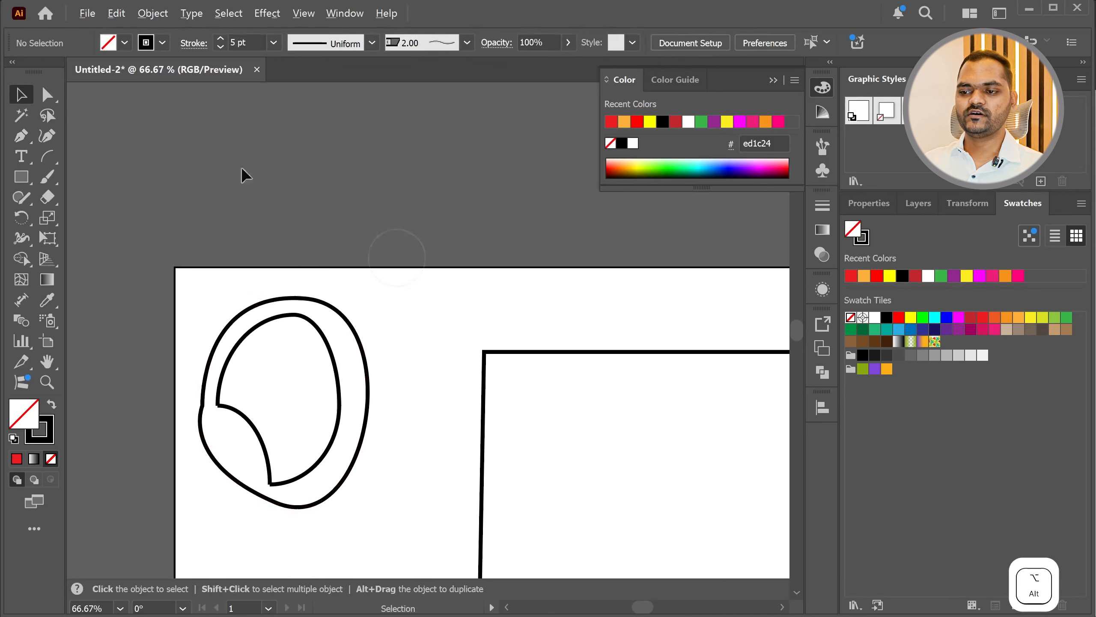
# Step: Draw a closed zigzag polygon with seven straight-line corners below the rectangle using the Pen Tool
pyautogui.scroll(-2, 253, 289)
pyautogui.scroll(1, 332, 337)
pyautogui.scroll(-2, 418, 343)
pyautogui.scroll(2, 364, 388)
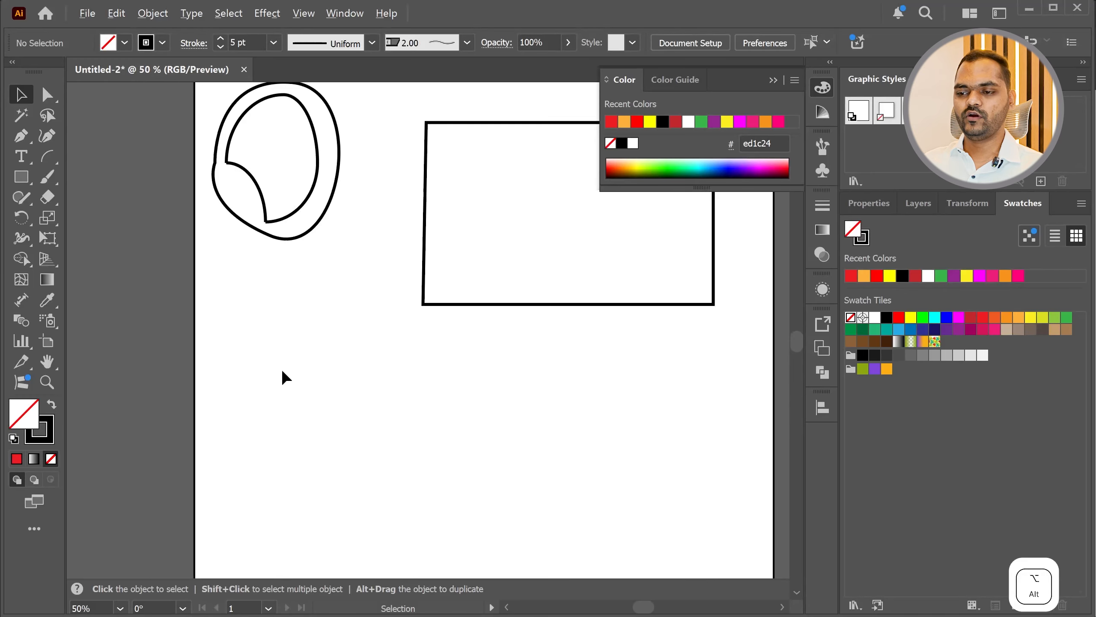
pyautogui.scroll(-2, 283, 374)
pyautogui.scroll(2, 295, 398)
pyautogui.click(22, 142)
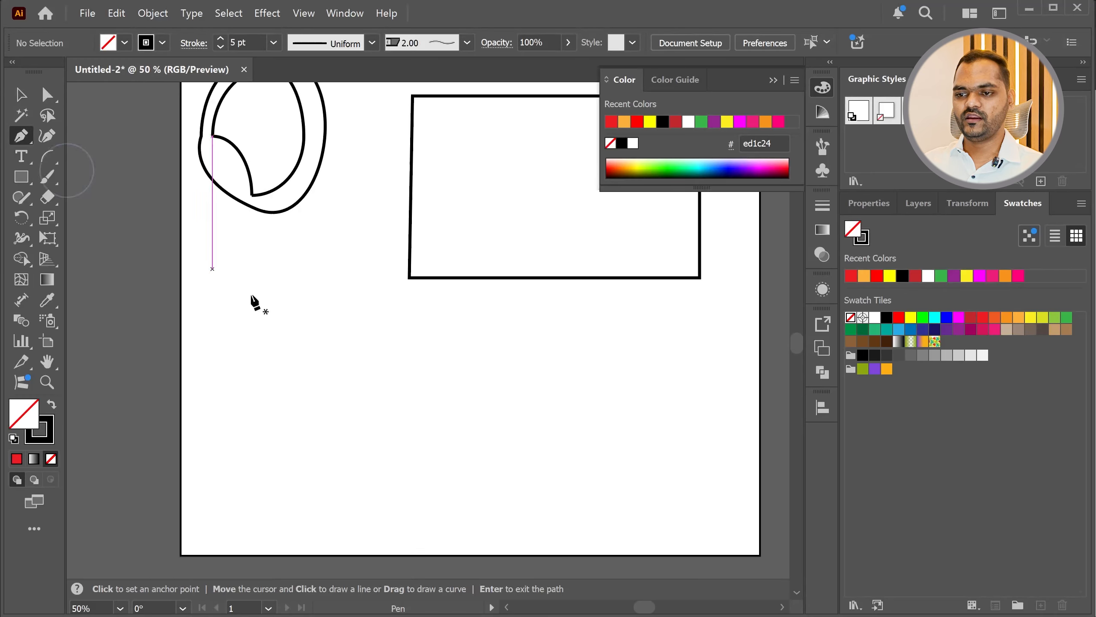
pyautogui.scroll(1, 257, 377)
pyautogui.click(257, 372)
pyautogui.click(406, 291)
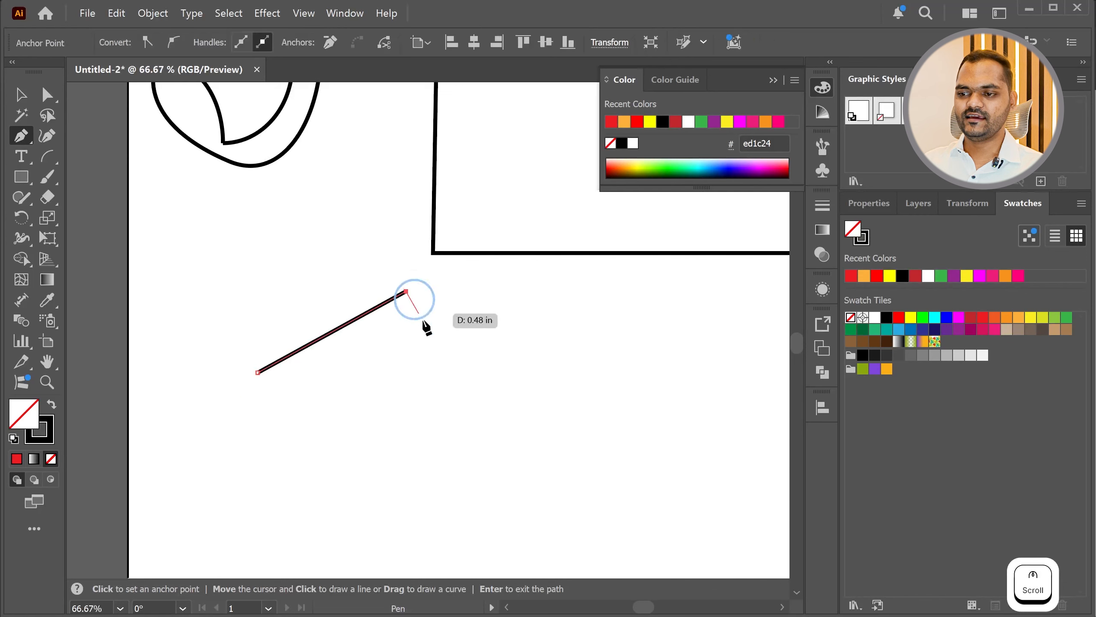
pyautogui.click(519, 409)
pyautogui.click(647, 315)
pyautogui.click(667, 431)
pyautogui.click(496, 510)
pyautogui.click(400, 375)
pyautogui.click(257, 372)
pyautogui.press('alt')
pyautogui.scroll(-1, 421, 416)
pyautogui.scroll(1, 421, 416)
pyautogui.scroll(-1, 269, 428)
pyautogui.scroll(1, 216, 429)
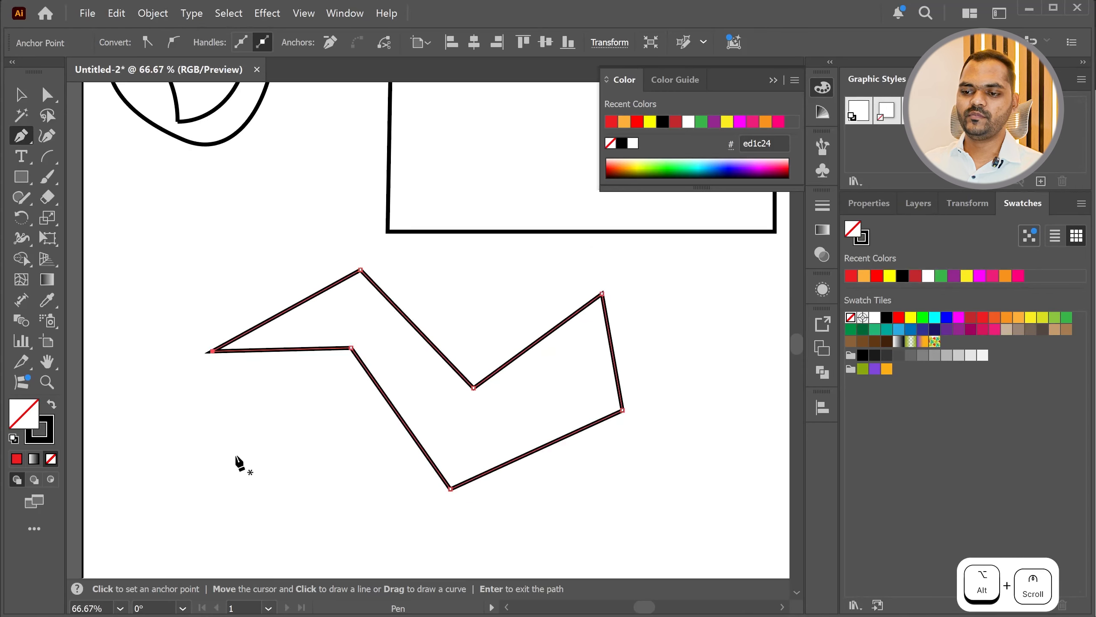
pyautogui.keyDown('alt'); pyautogui.scroll(-1, 410, 325); pyautogui.keyUp('alt')
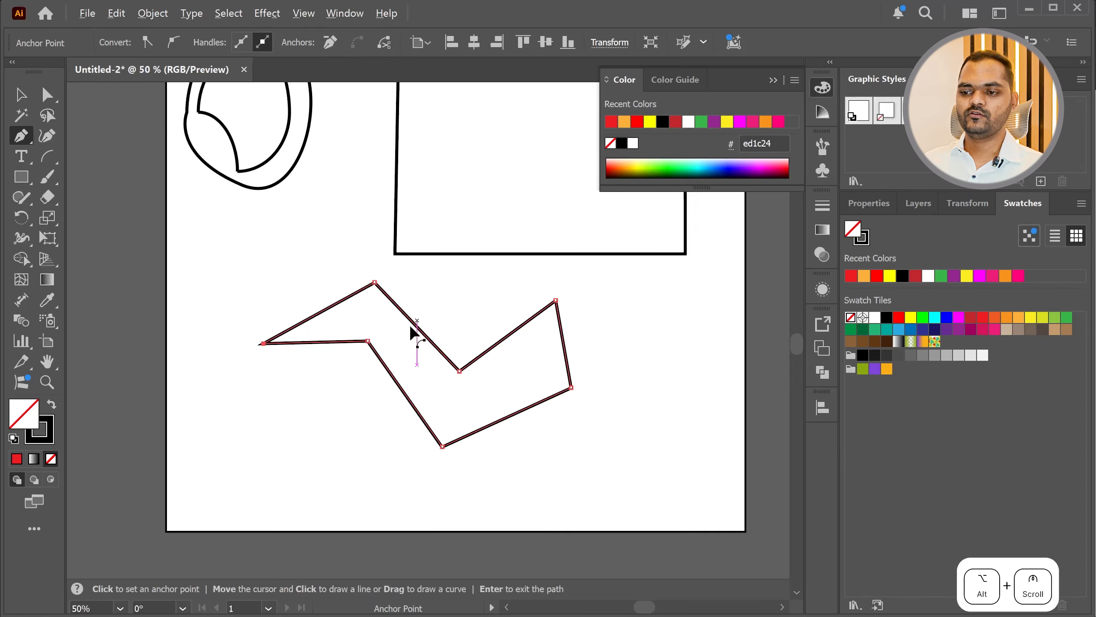
# Step: Draw a closed quarter-circle shape below the zigzag polygon with the Pen Tool, using one curved and two straight sides
pyautogui.keyDown('alt'); pyautogui.scroll(1, 259, 457); pyautogui.keyUp('alt')
pyautogui.click(181, 469)
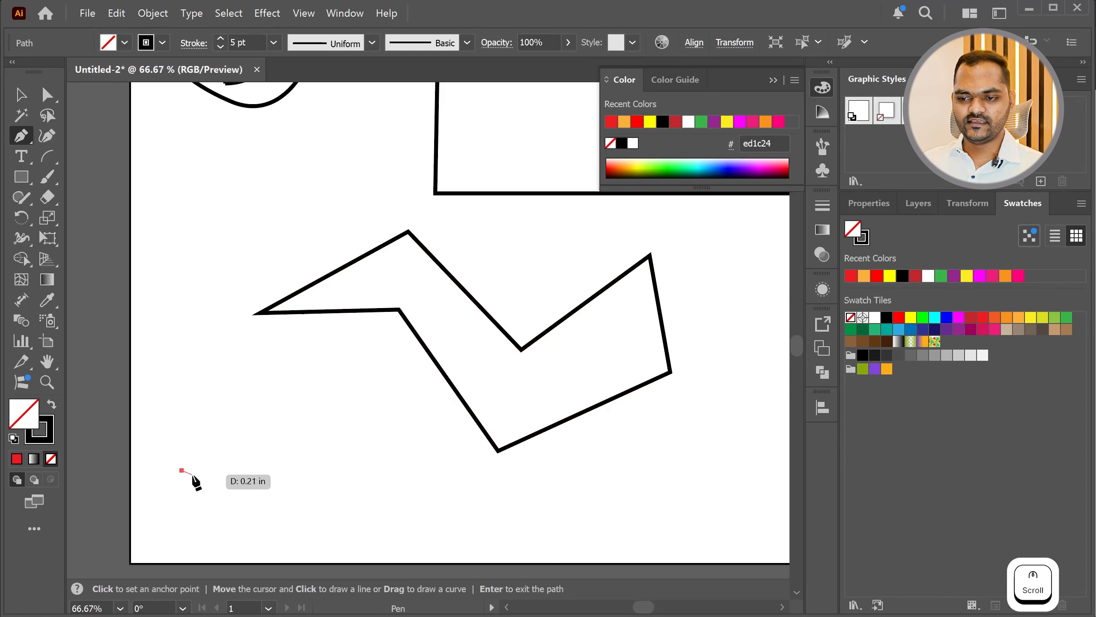
pyautogui.moveTo(294, 379)
pyautogui.mouseDown()
pyautogui.moveTo(374, 396)
pyautogui.moveTo(397, 372)
pyautogui.mouseUp()
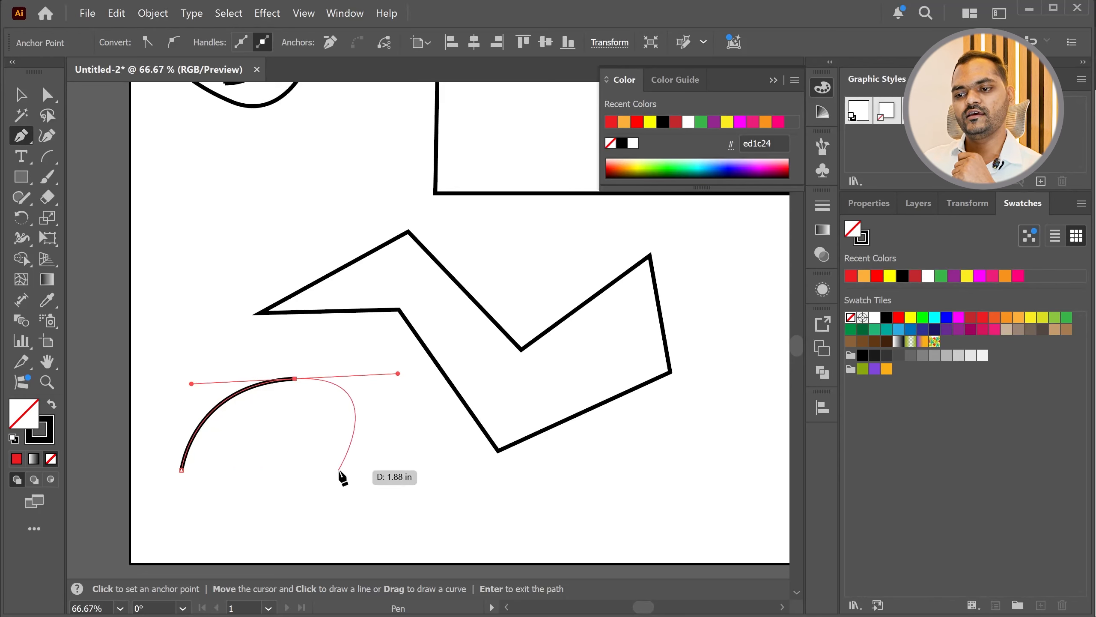
pyautogui.moveTo(295, 379); pyautogui.dragTo(294, 469)
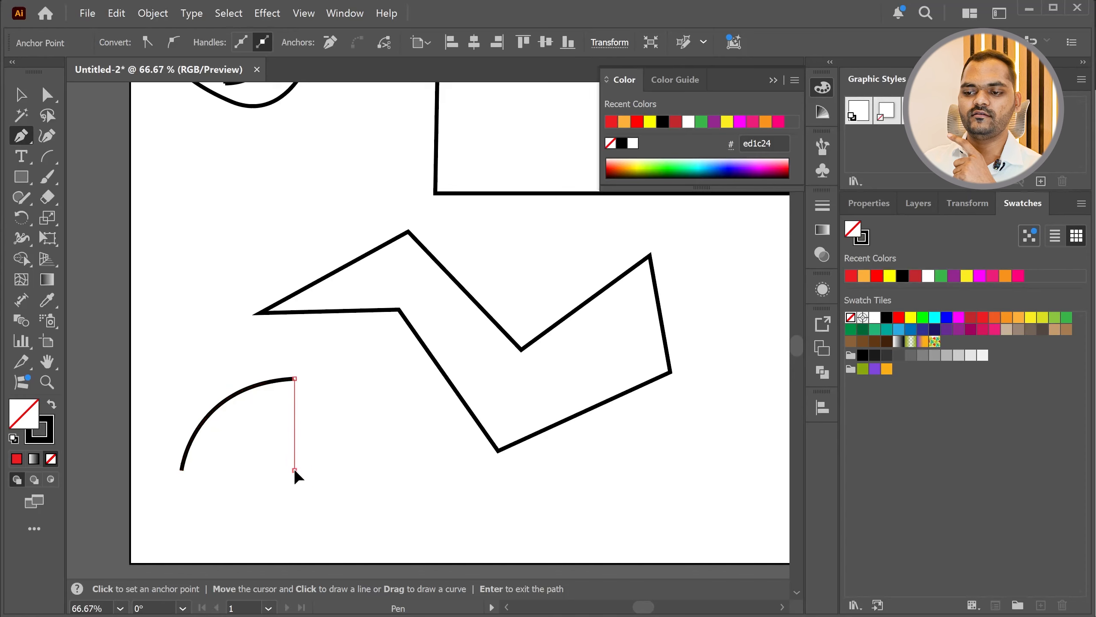
pyautogui.click(180, 471)
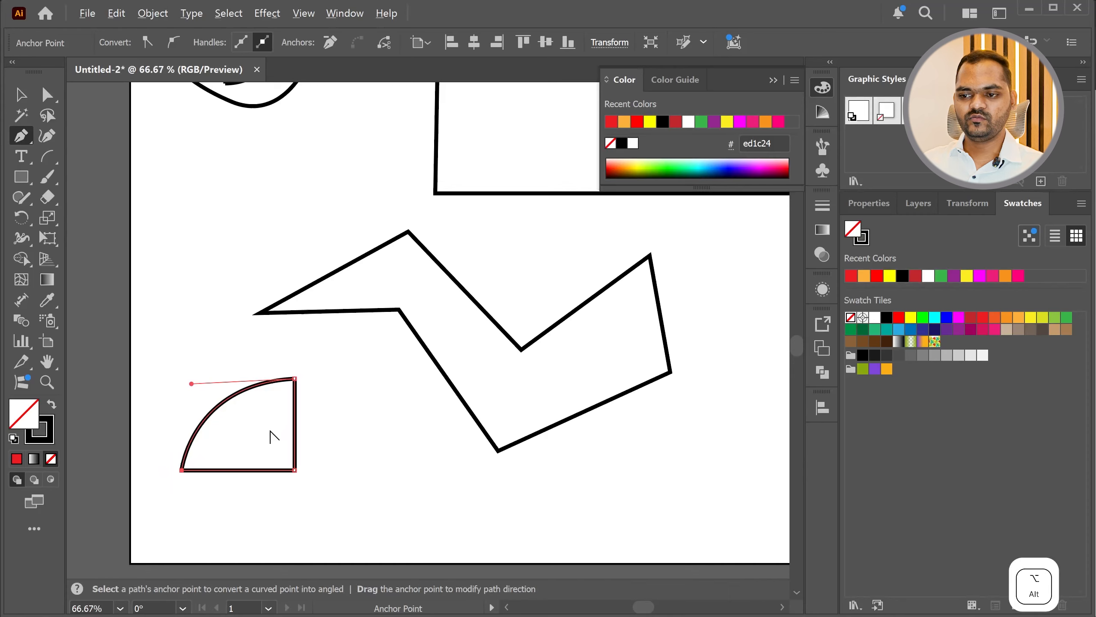
# Step: Draw an open curved path beside the quarter-circle shape with the Pen Tool, with one smooth point at its crest
pyautogui.scroll(-1, 296, 465)
pyautogui.scroll(2, 301, 475)
pyautogui.click(297, 506)
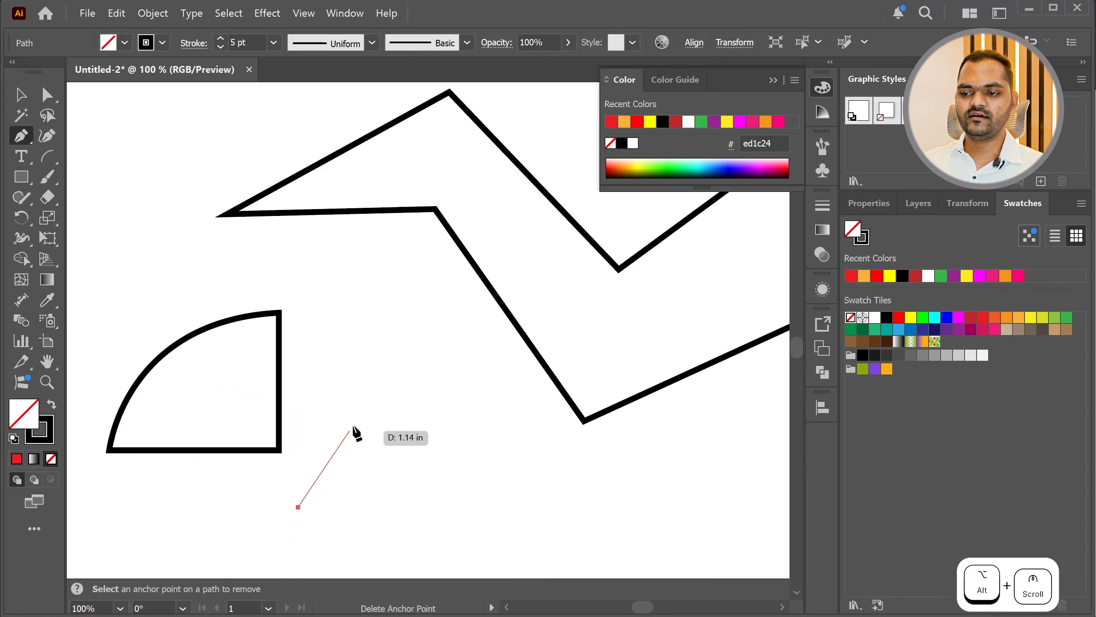
pyautogui.moveTo(398, 359)
pyautogui.mouseDown()
pyautogui.moveTo(437, 370)
pyautogui.moveTo(418, 415)
pyautogui.moveTo(521, 384)
pyautogui.moveTo(513, 345)
pyautogui.mouseUp()
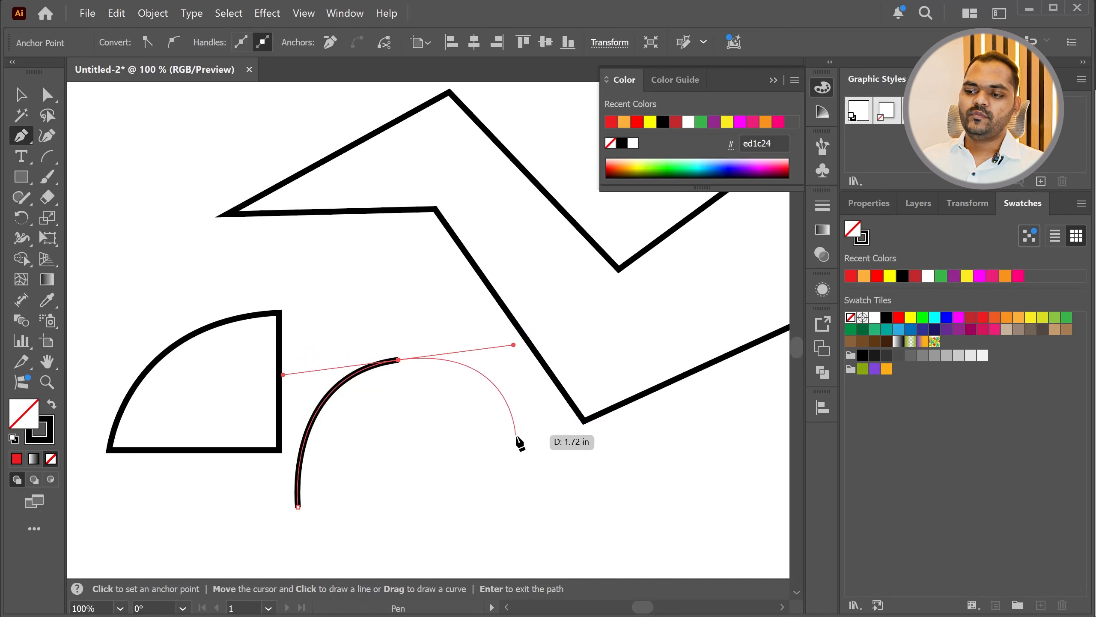
pyautogui.moveTo(519, 426)
pyautogui.mouseDown()
pyautogui.moveTo(526, 469)
pyautogui.moveTo(385, 512)
pyautogui.moveTo(513, 460)
pyautogui.moveTo(521, 429)
pyautogui.mouseUp()
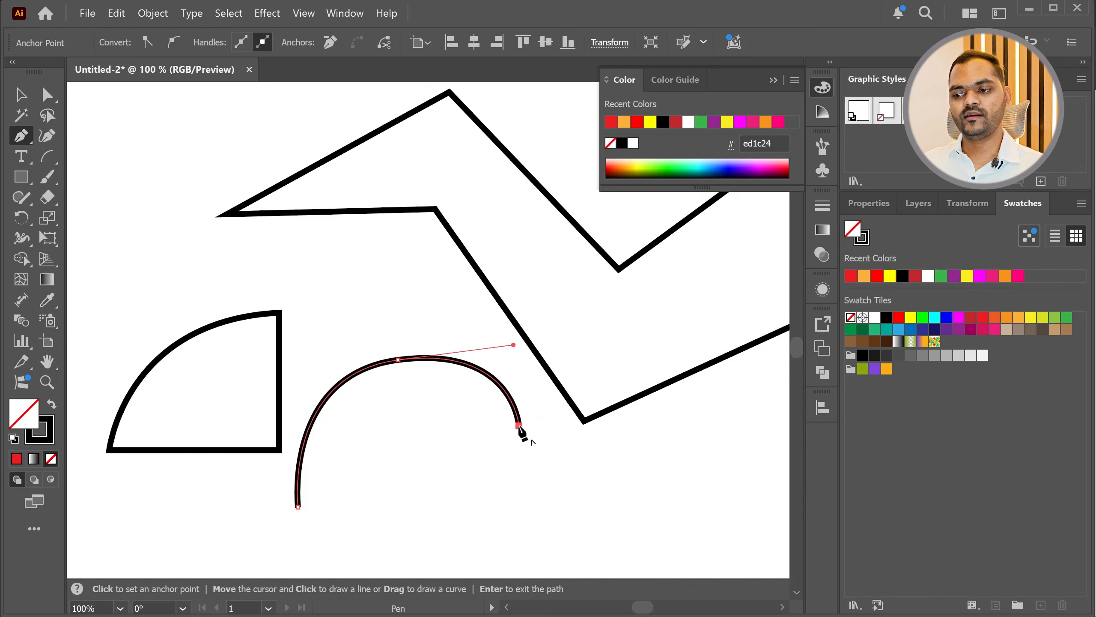
# Step: Try extending the open curve from its end point with extra smooth points and a pulled-out handle, and undo the attempts
pyautogui.moveTo(506, 484); pyautogui.dragTo(505, 486)
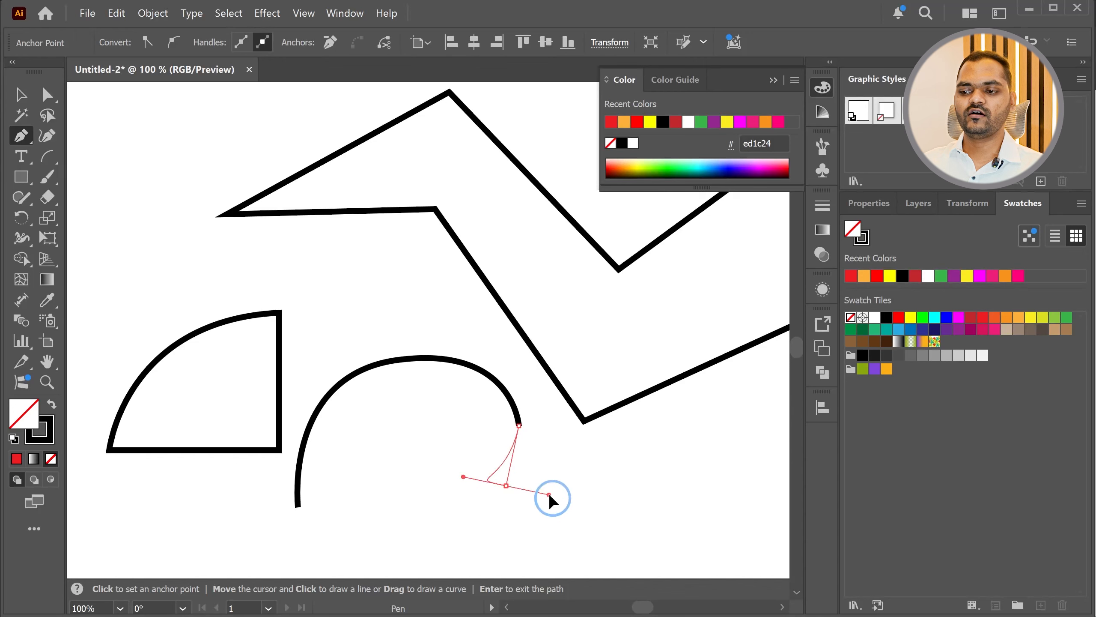
pyautogui.hotkey('ctrl', 'z')
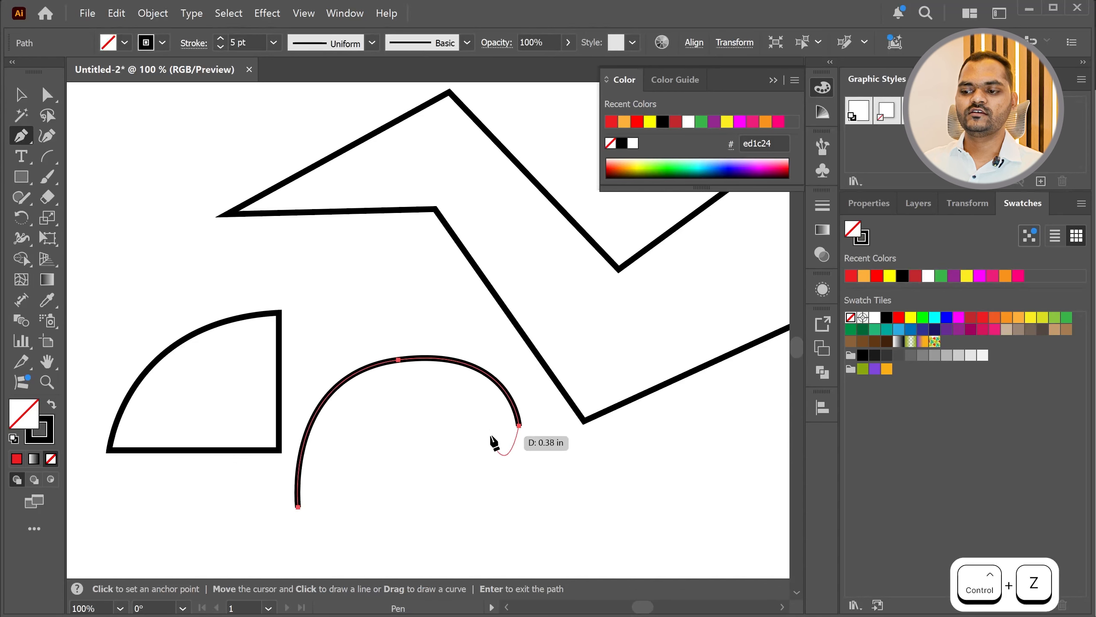
pyautogui.click(519, 426)
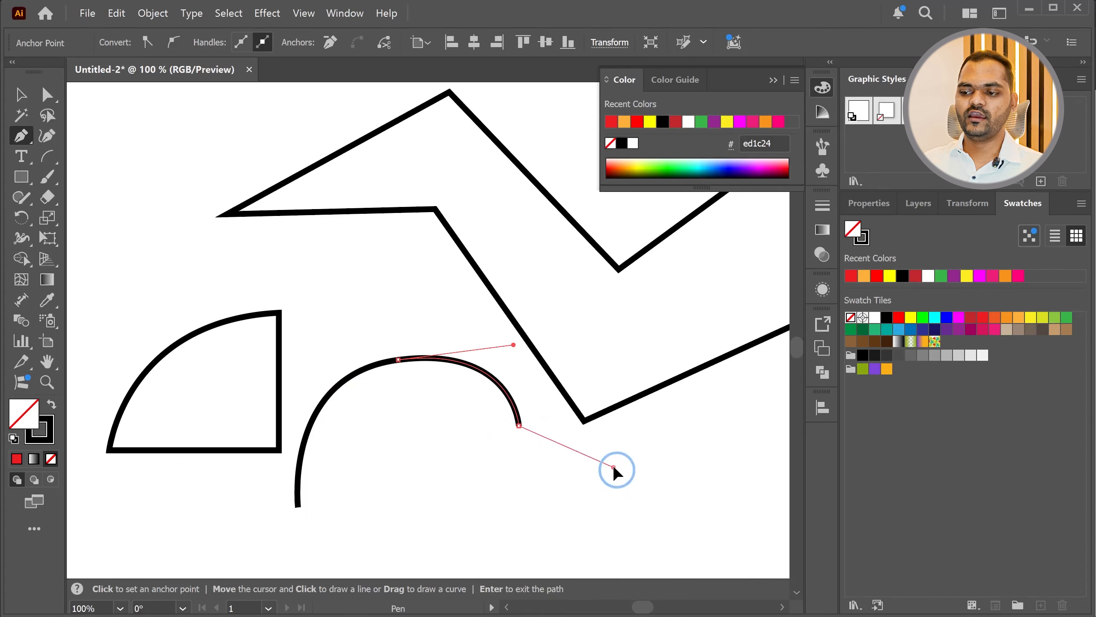
pyautogui.moveTo(621, 452); pyautogui.dragTo(716, 476)
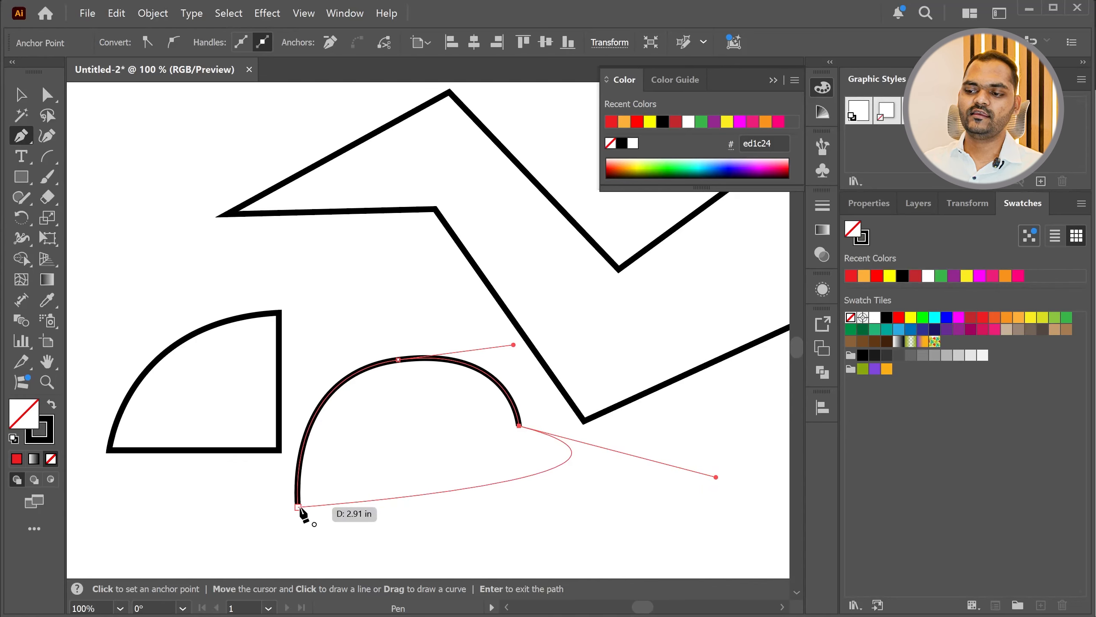
pyautogui.moveTo(716, 476); pyautogui.dragTo(656, 514)
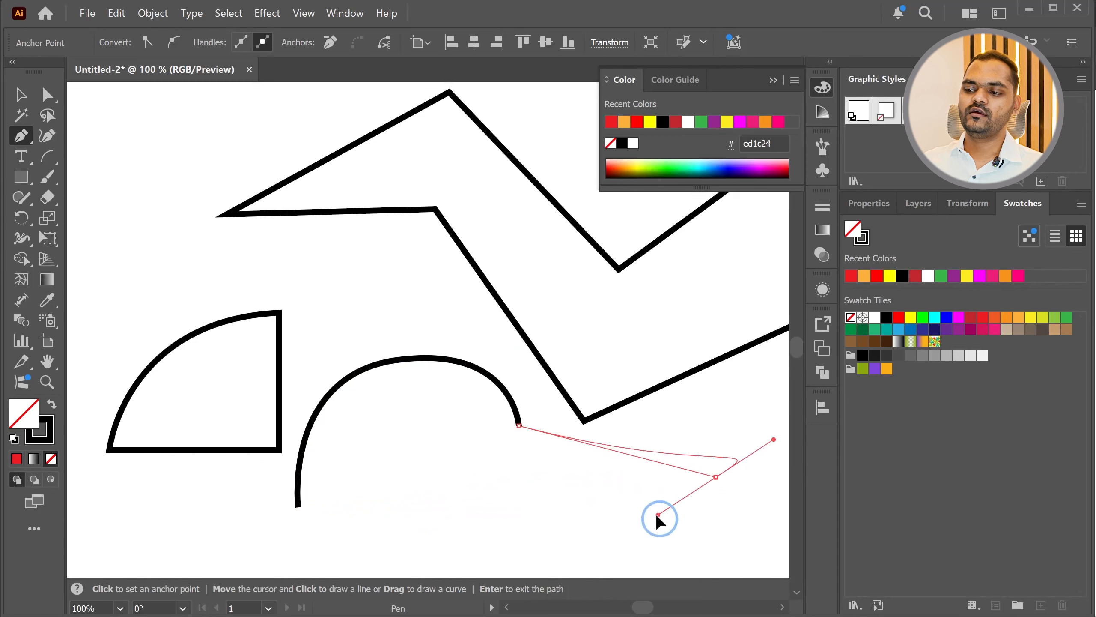
pyautogui.hotkey('ctrl', 'z')
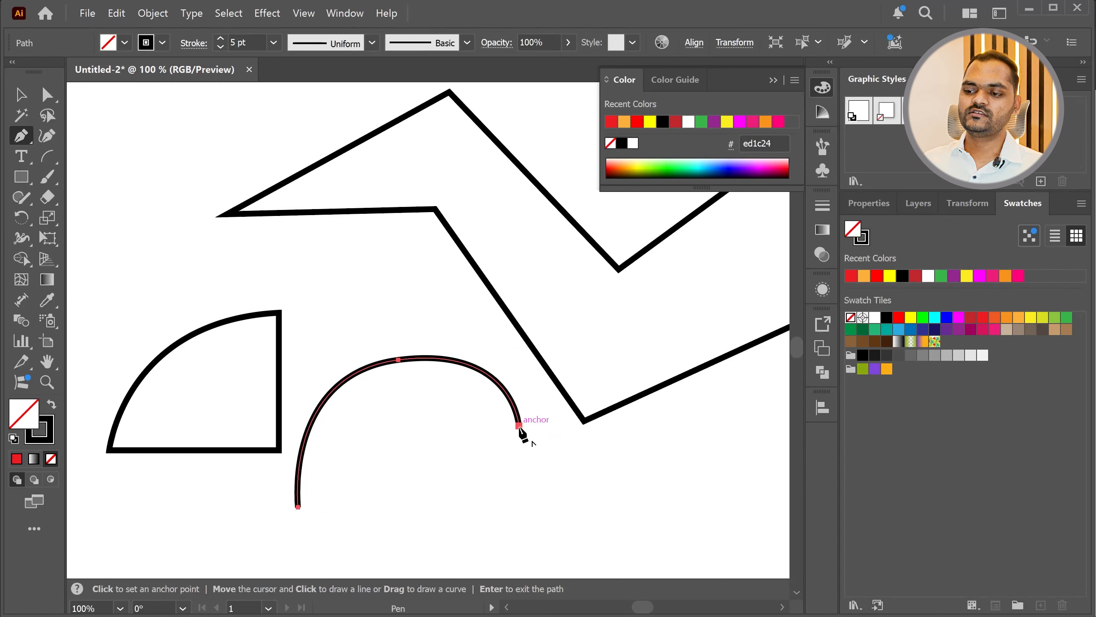
# Step: Pull a downward-slanting direction handle from the curve's end point, close the path at its start point, and deselect it
pyautogui.moveTo(551, 518); pyautogui.dragTo(581, 524)
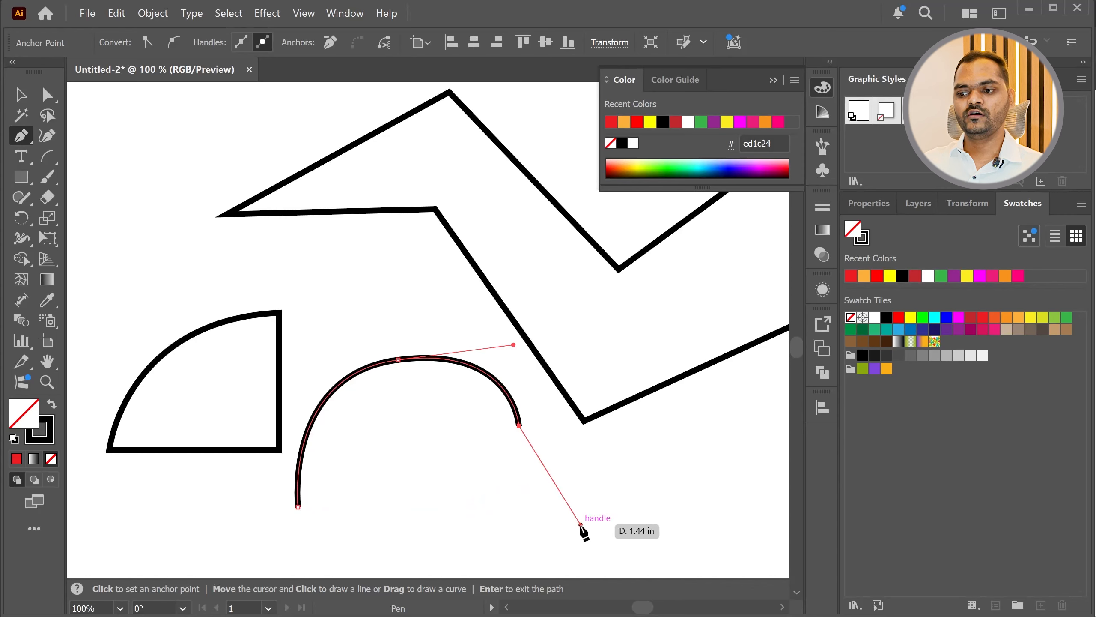
pyautogui.click(298, 506)
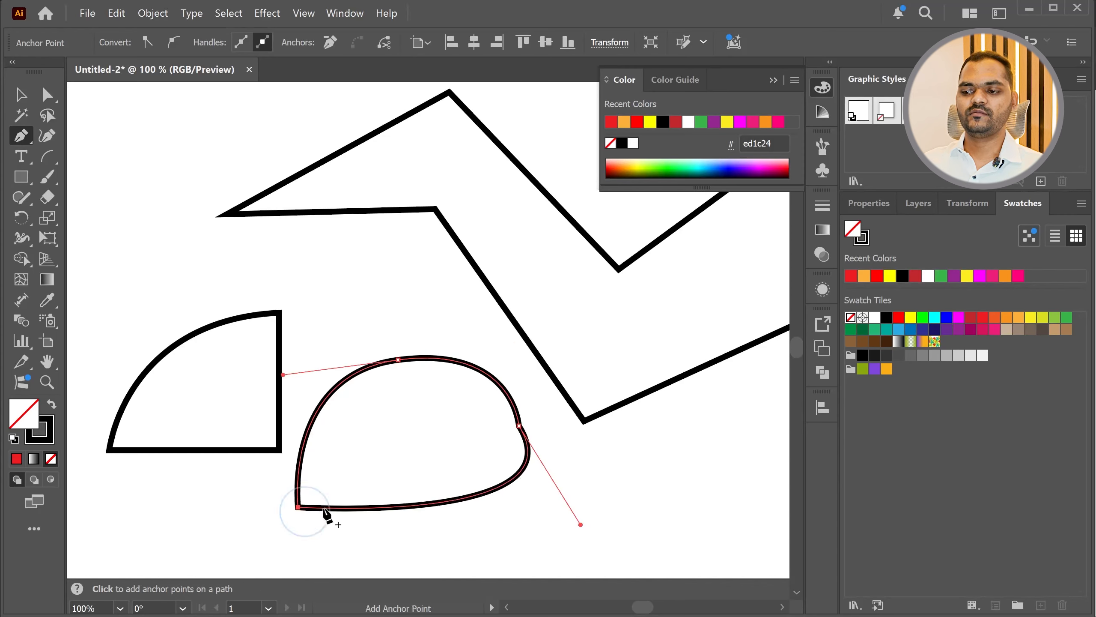
pyautogui.keyDown('ctrl'); pyautogui.click(609, 470); pyautogui.keyUp('ctrl')
# Step: Draw a short straight line across the edge of the closed curved shape with the Pen Tool
pyautogui.click(612, 471)
pyautogui.click(471, 465)
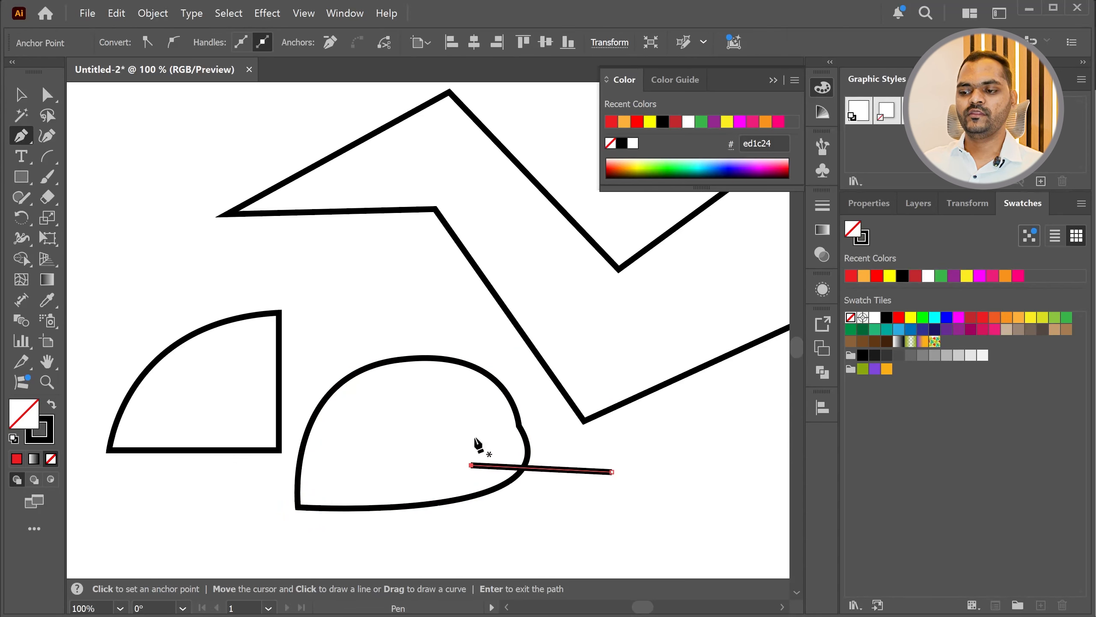
# Step: Switch to the lesson list in the browser, highlight the "Layer Forward Backword" topic, and return to Illustrator
pyautogui.hotkey('alt', 'Tab')
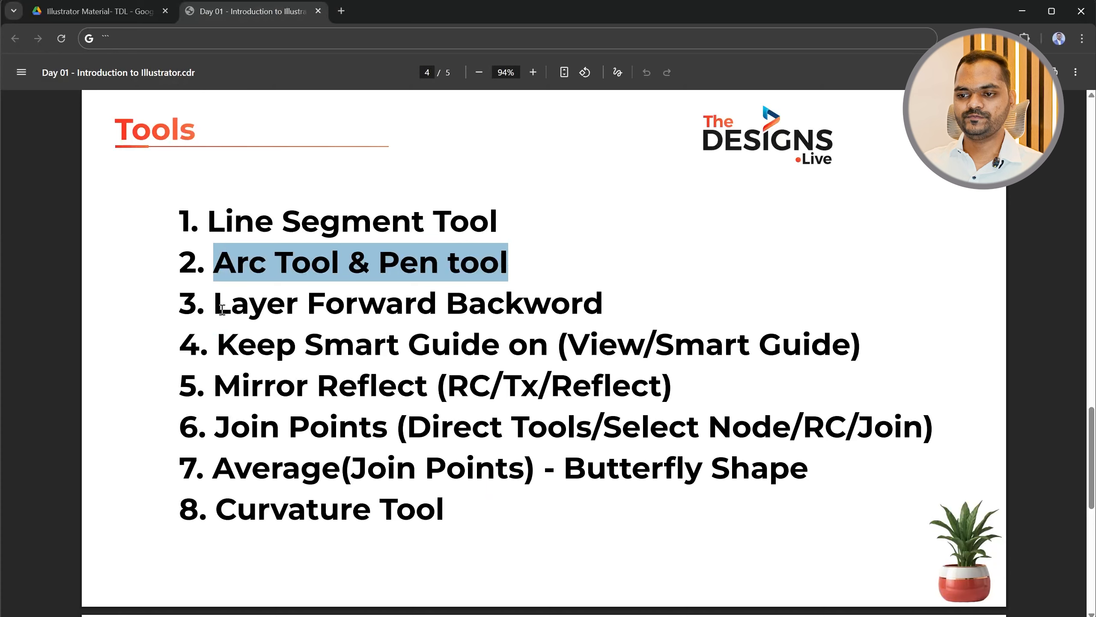
pyautogui.moveTo(218, 307); pyautogui.dragTo(578, 307)
pyautogui.hotkey('alt', 'Tab')
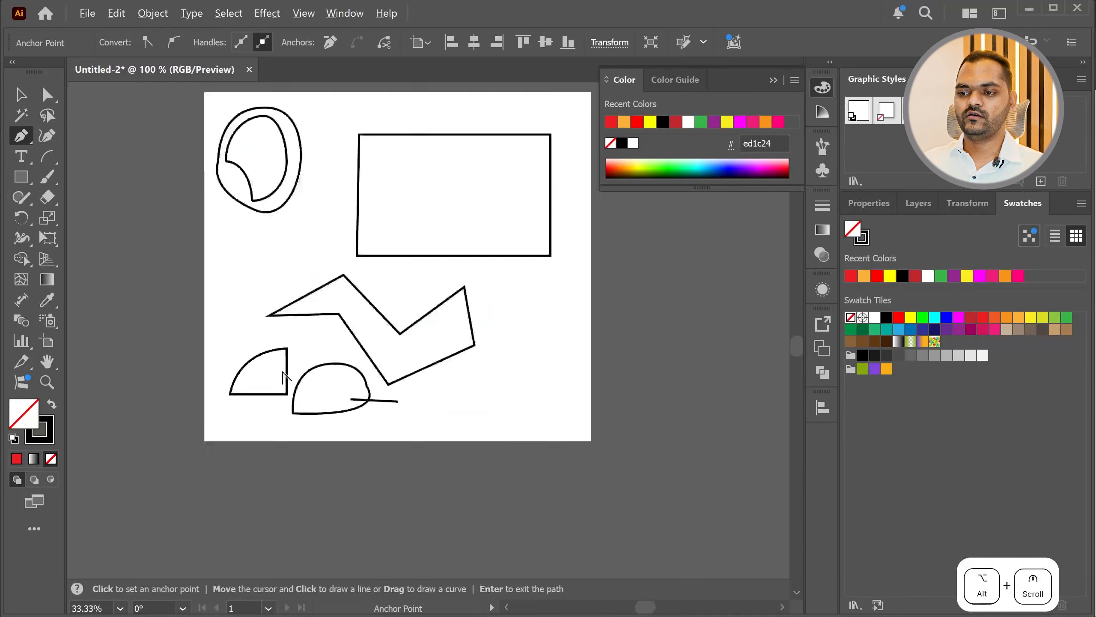
# Step: Clear the artboard by selecting and deleting all drawn paths
pyautogui.scroll(-4, 259, 287)
pyautogui.moveTo(475, 372); pyautogui.dragTo(516, 403)
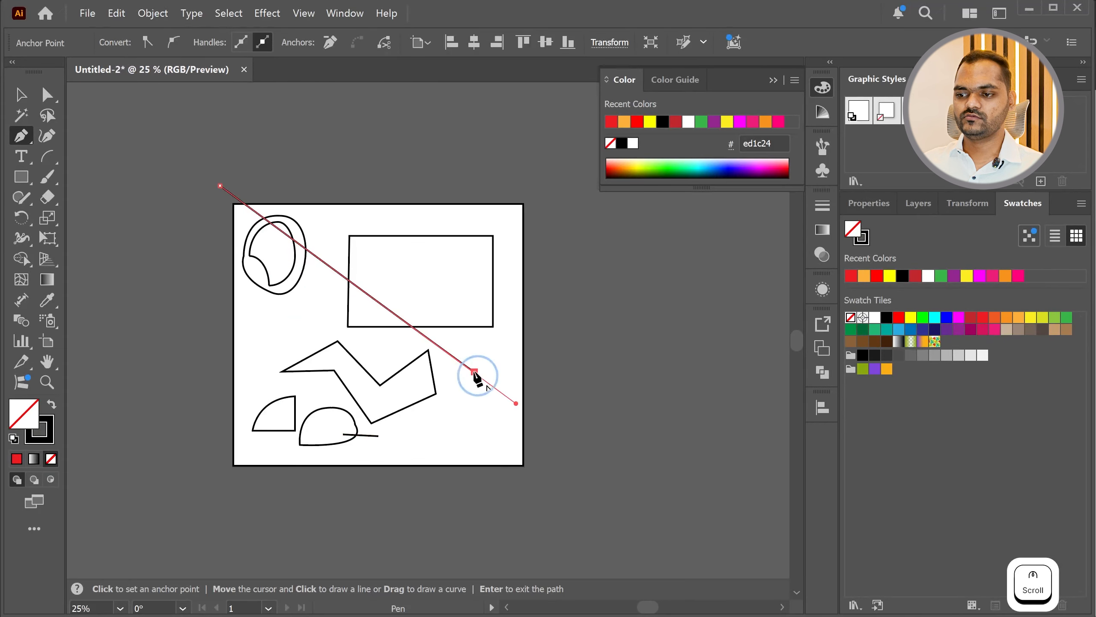
pyautogui.press('v')
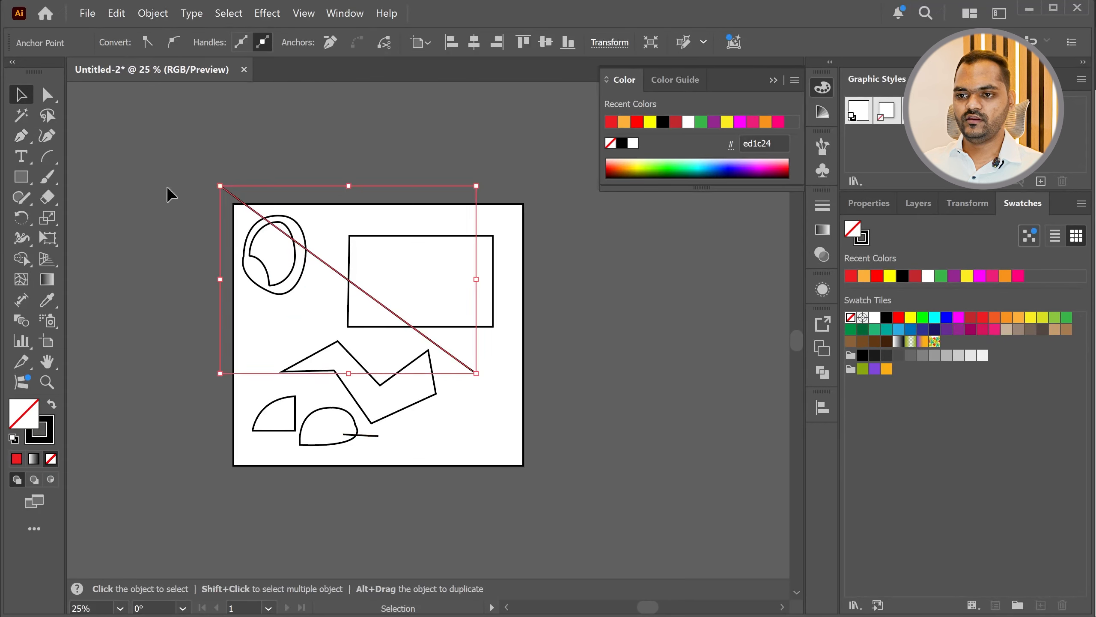
pyautogui.hotkey('ctrl', 'a')
pyautogui.press('Delete')
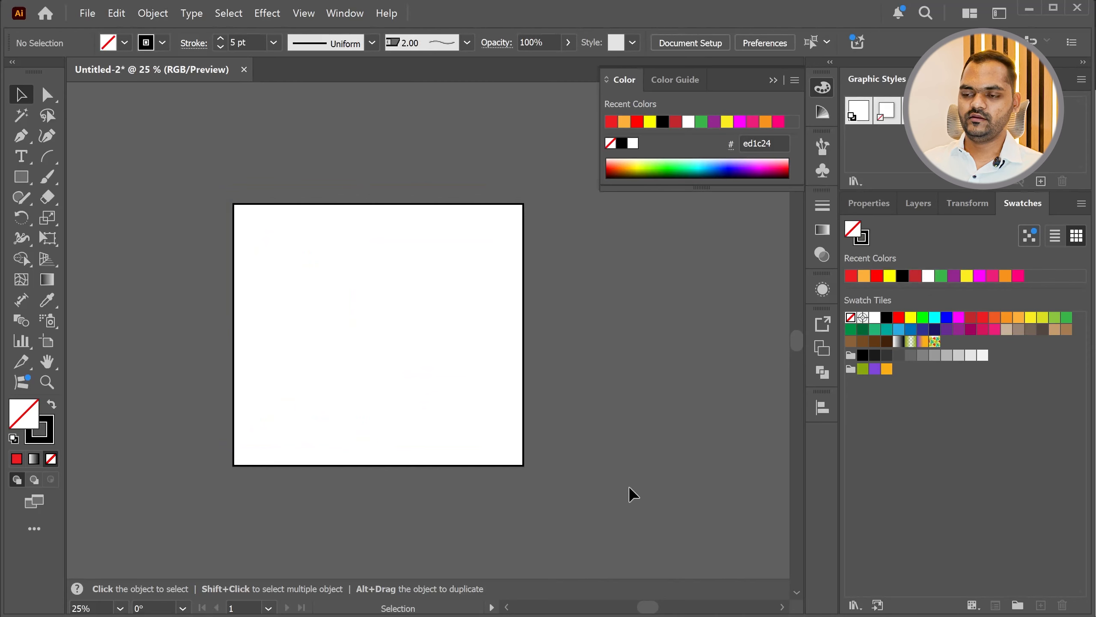
# Step: Draw a square in the upper-left part of the artboard and fill it with magenta (ff00ff)
pyautogui.scroll(1, 345, 315)
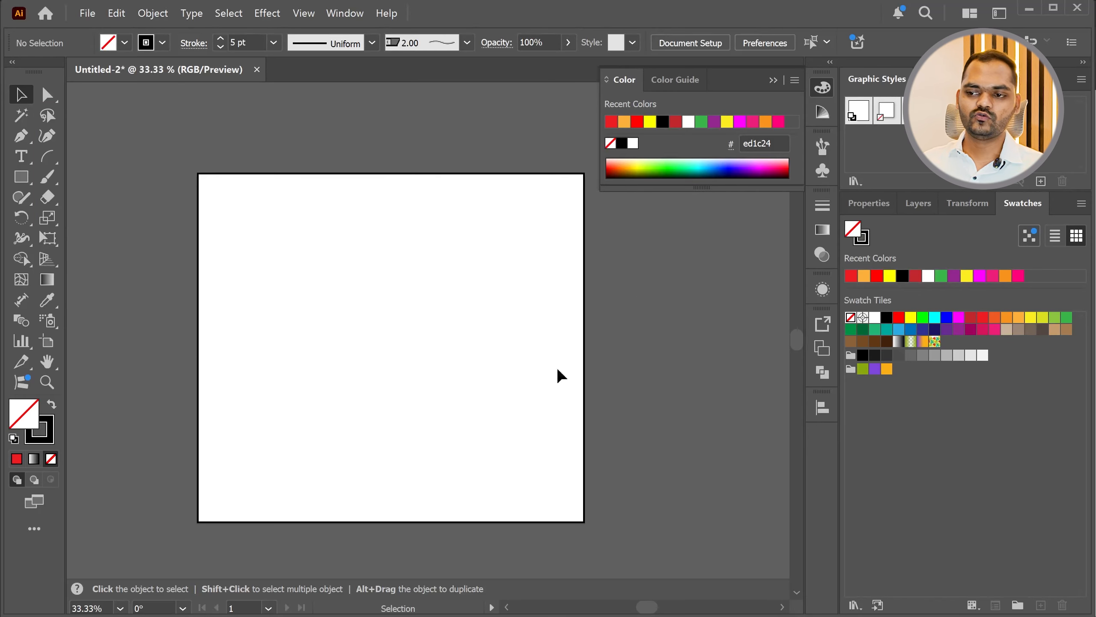
pyautogui.click(27, 183)
pyautogui.moveTo(274, 241); pyautogui.dragTo(389, 356)
pyautogui.click(958, 317)
# Step: Draw a larger overlapping rectangle filled green (39b54a) and a smaller one overlapping both, filled blue (0071bc)
pyautogui.moveTo(487, 427); pyautogui.dragTo(341, 302)
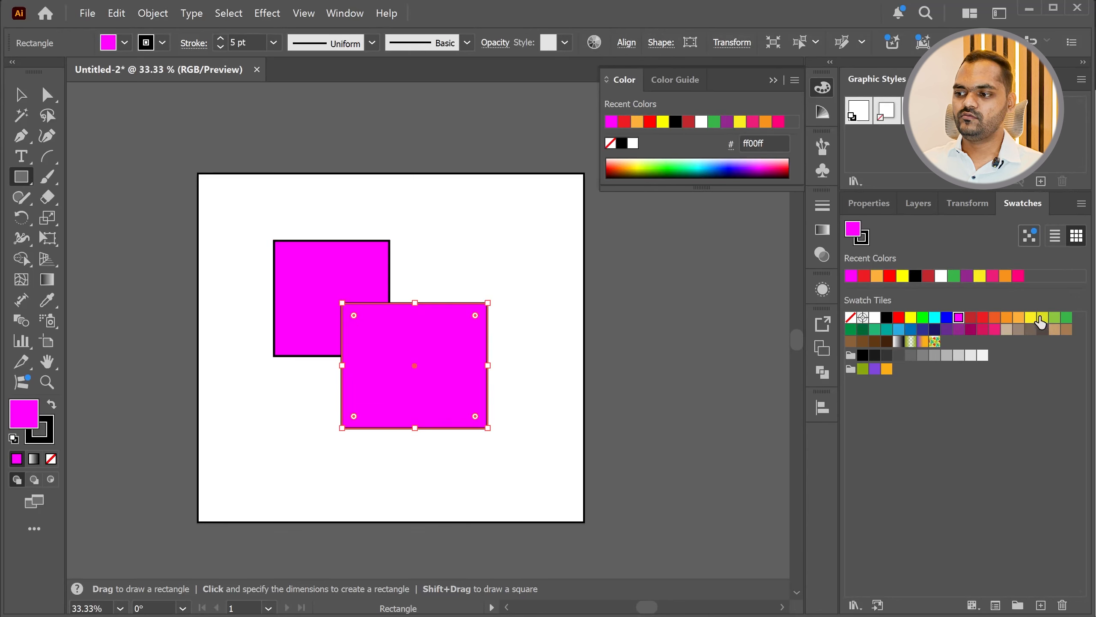
pyautogui.click(1067, 318)
pyautogui.moveTo(267, 432); pyautogui.dragTo(372, 328)
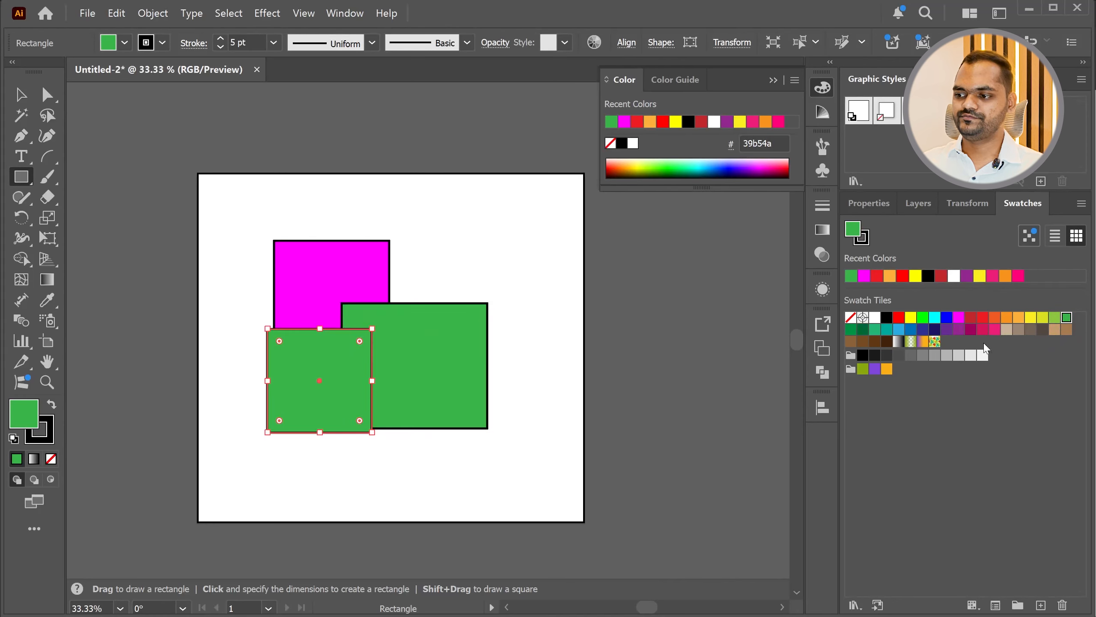
pyautogui.click(911, 331)
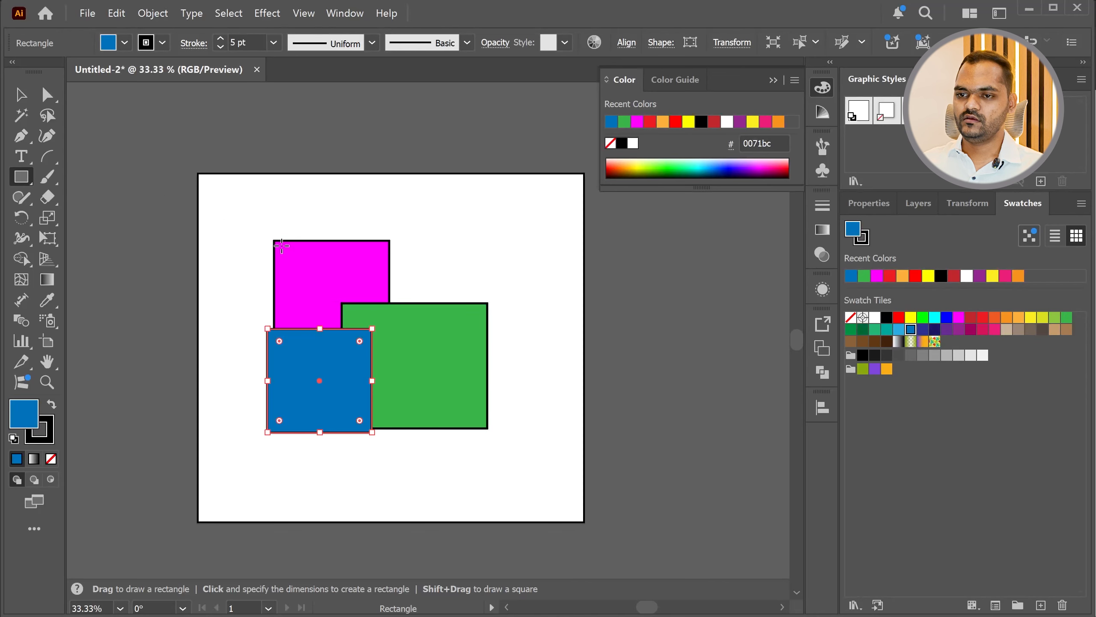
# Step: Recolor the magenta square to black (000000) and deselect it
pyautogui.click(25, 103)
pyautogui.click(347, 289)
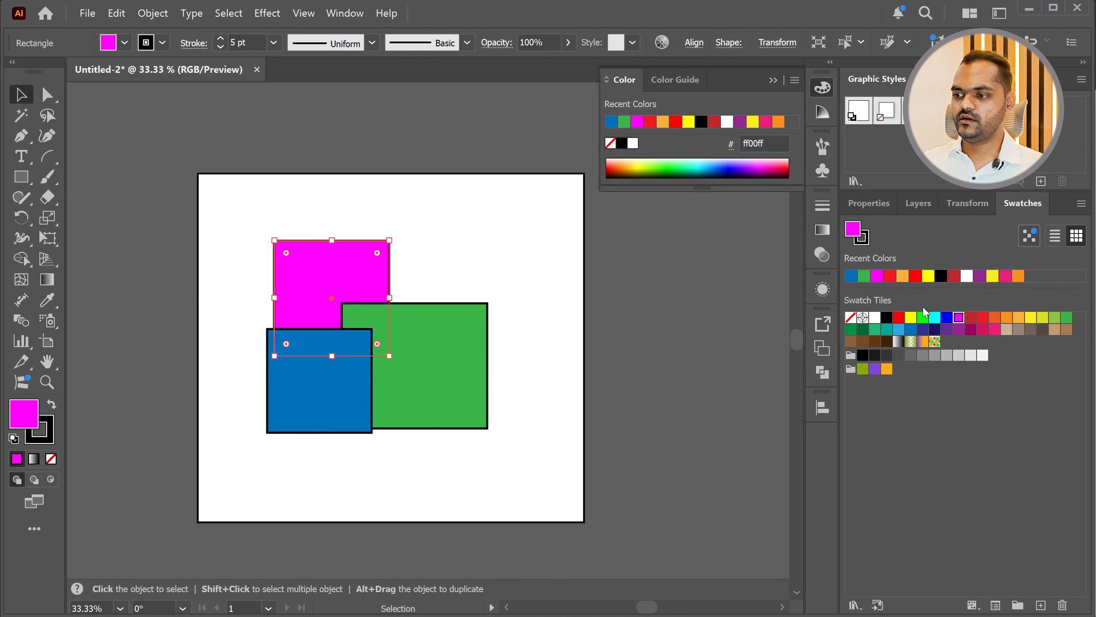
pyautogui.click(941, 276)
pyautogui.click(489, 259)
# Step: Move the blue and green rectangles so that they overlap more of the black square
pyautogui.scroll(2, 377, 322)
pyautogui.moveTo(316, 414); pyautogui.dragTo(331, 439)
pyautogui.moveTo(538, 353); pyautogui.dragTo(481, 298)
pyautogui.moveTo(339, 348); pyautogui.dragTo(296, 311)
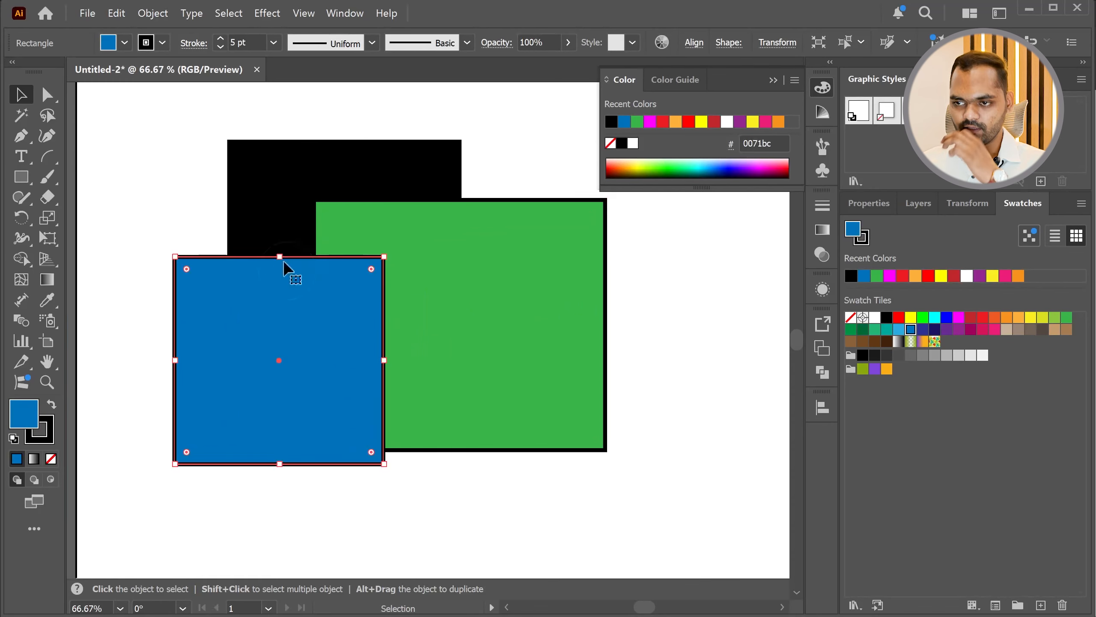
# Step: Select the black, green and blue rectangles in turn to examine their stacking order
pyautogui.click(289, 188)
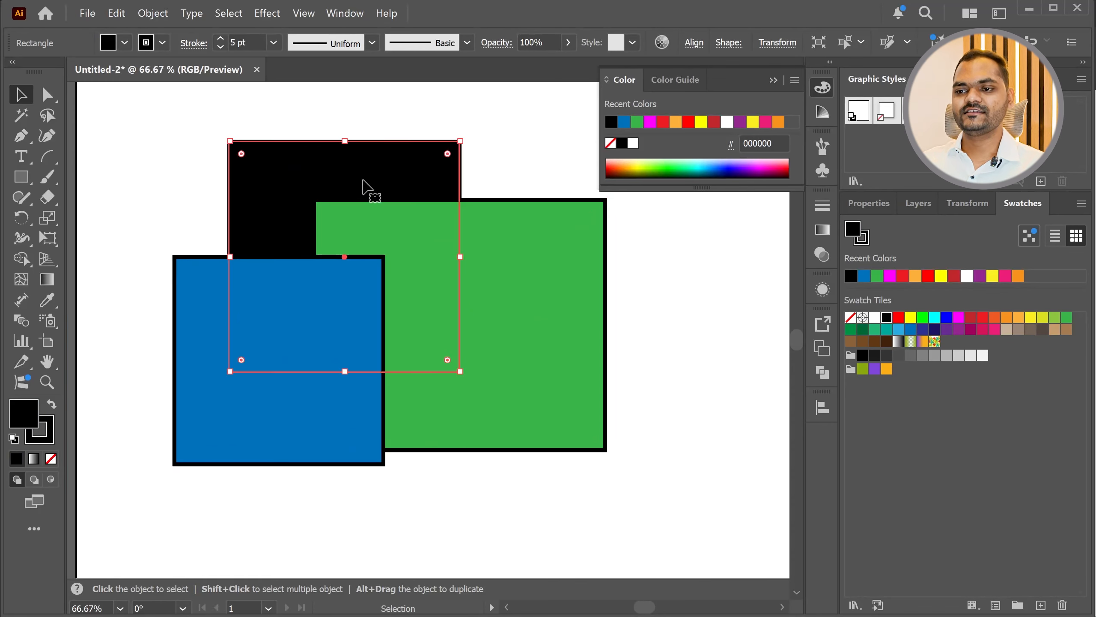
pyautogui.click(530, 318)
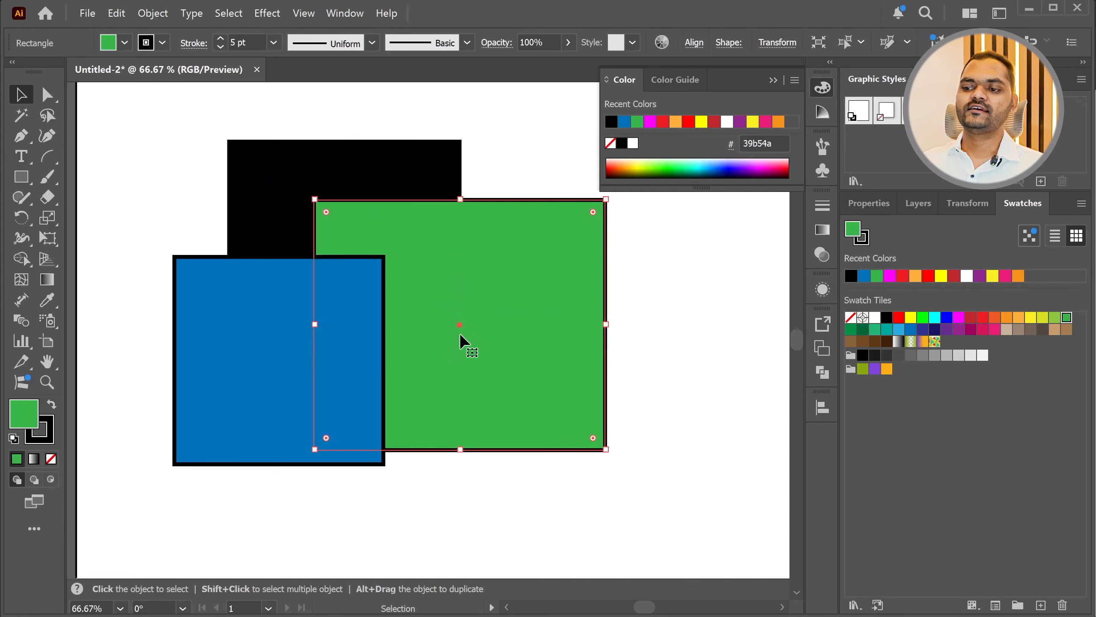
pyautogui.click(204, 348)
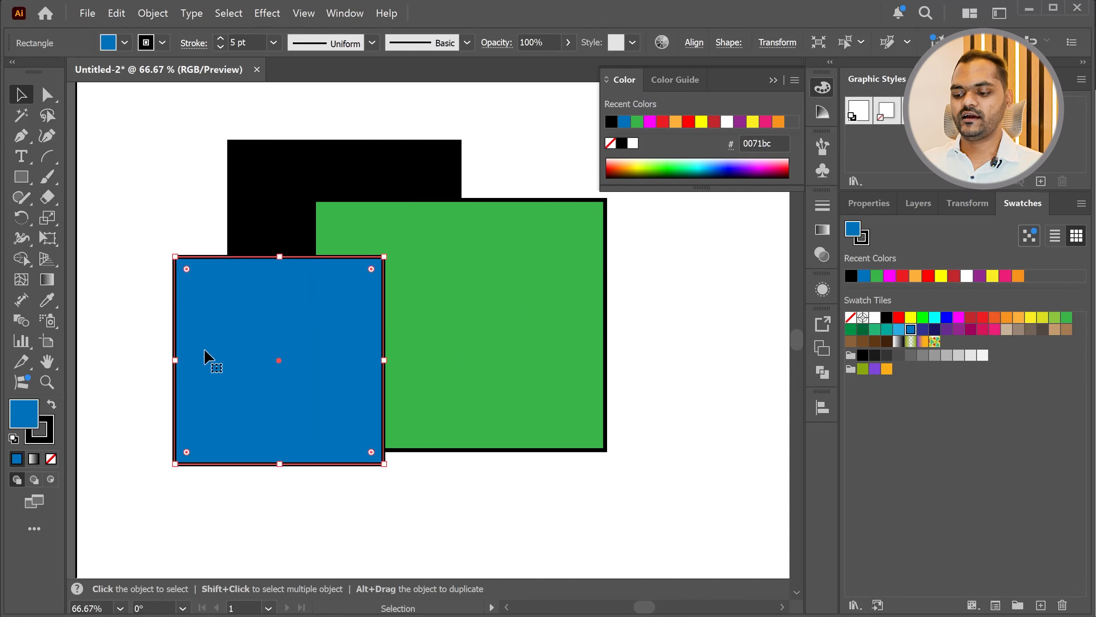
pyautogui.press('ctrl')
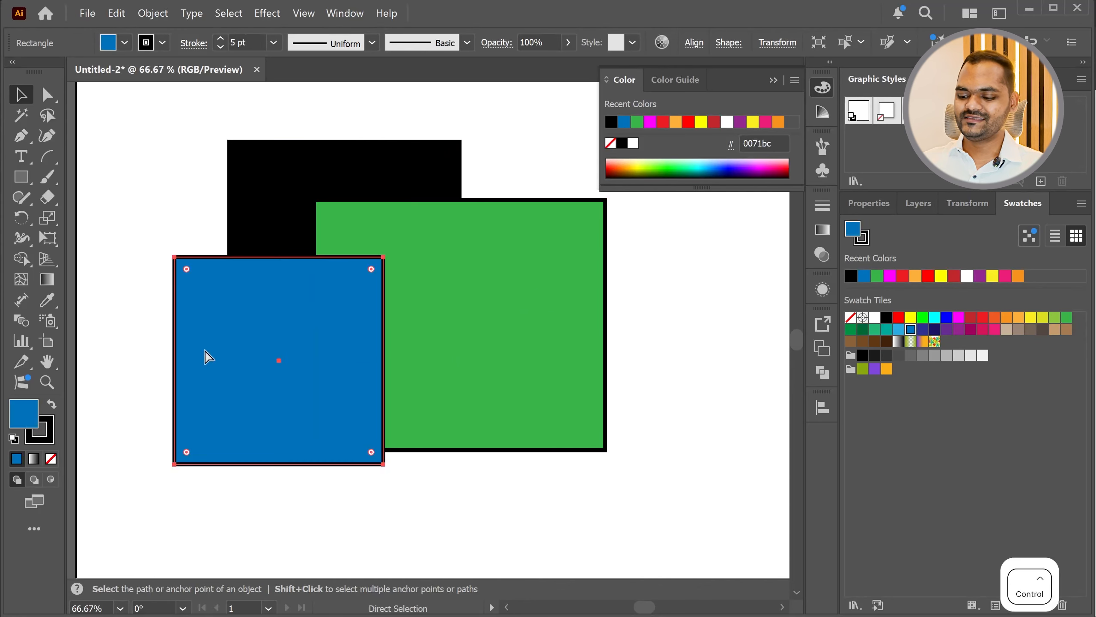
pyautogui.click(238, 349)
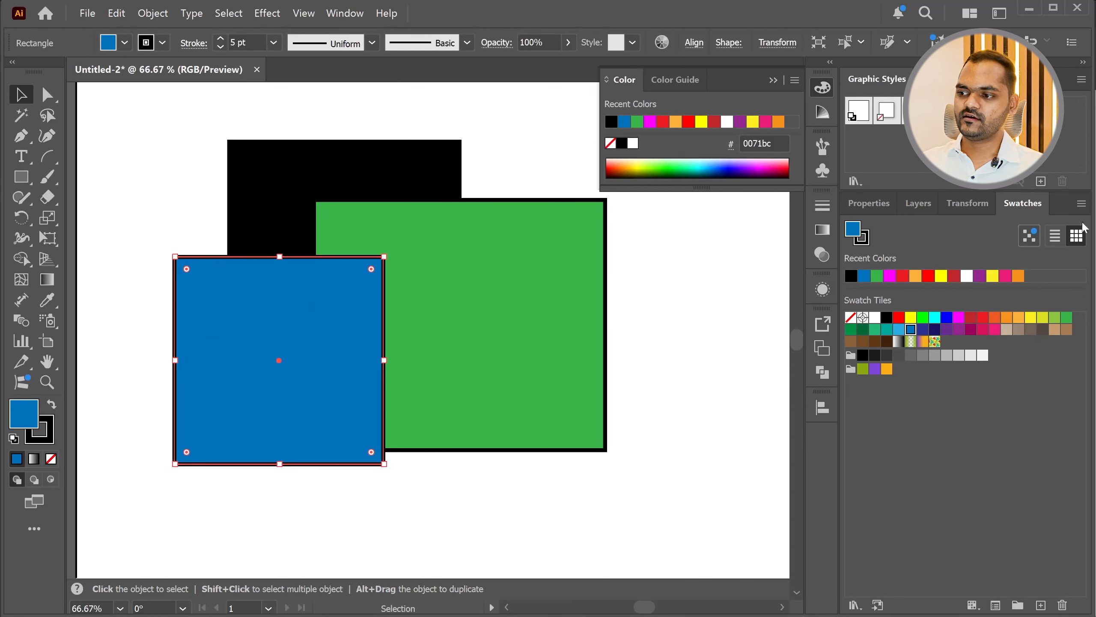
# Step: Show the document's layers and expand Layer 2 to examine the rectangles' stacking order, with the blue rectangle selected
pyautogui.click(909, 206)
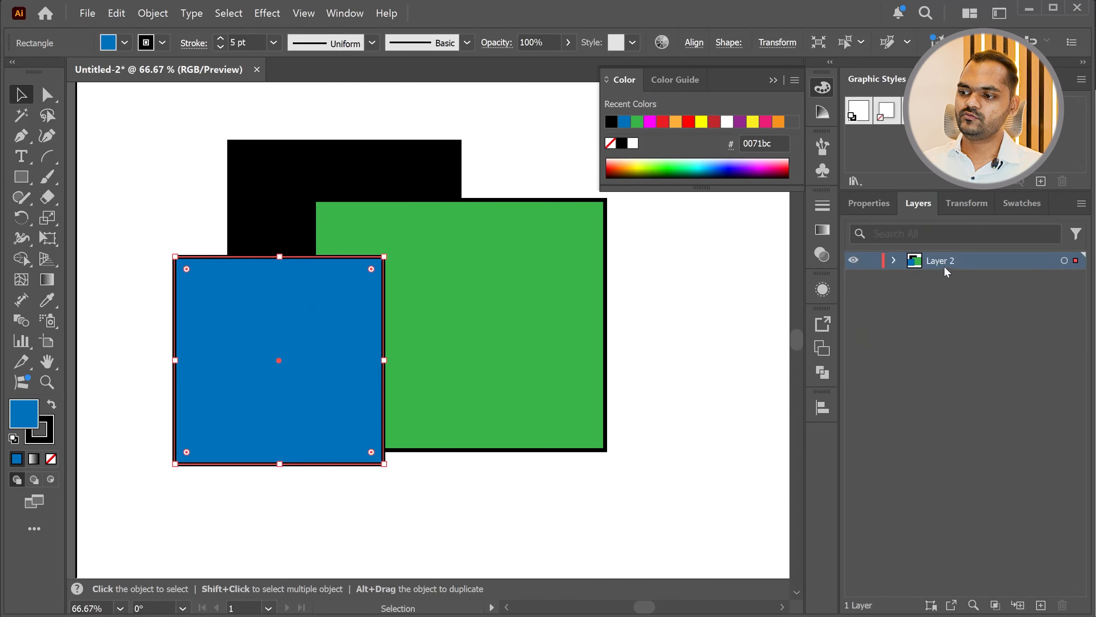
pyautogui.click(894, 260)
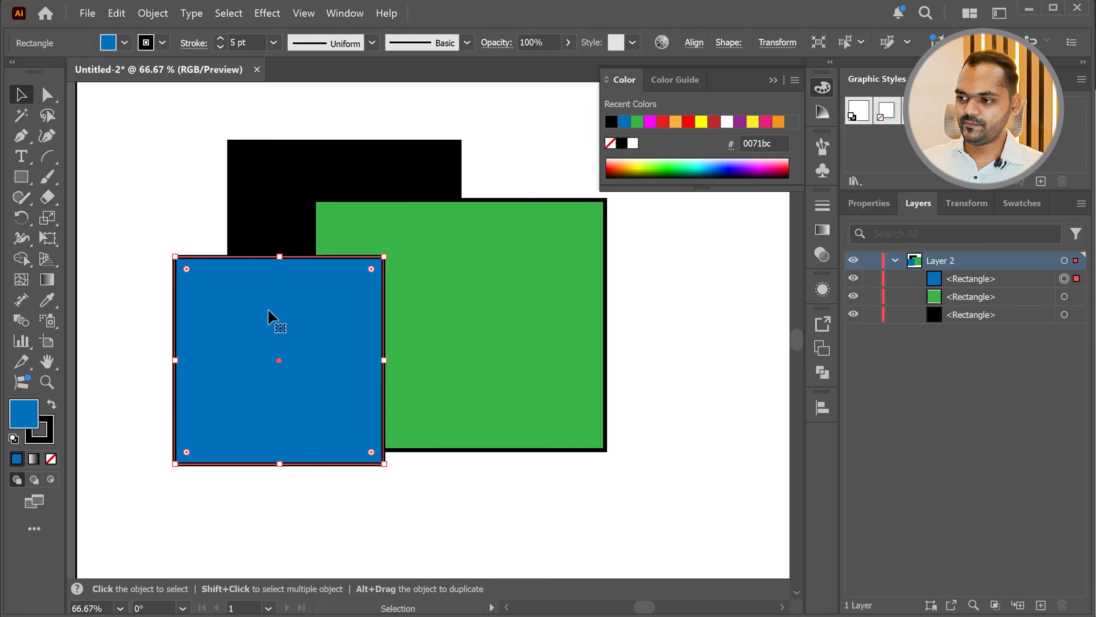
pyautogui.click(255, 360)
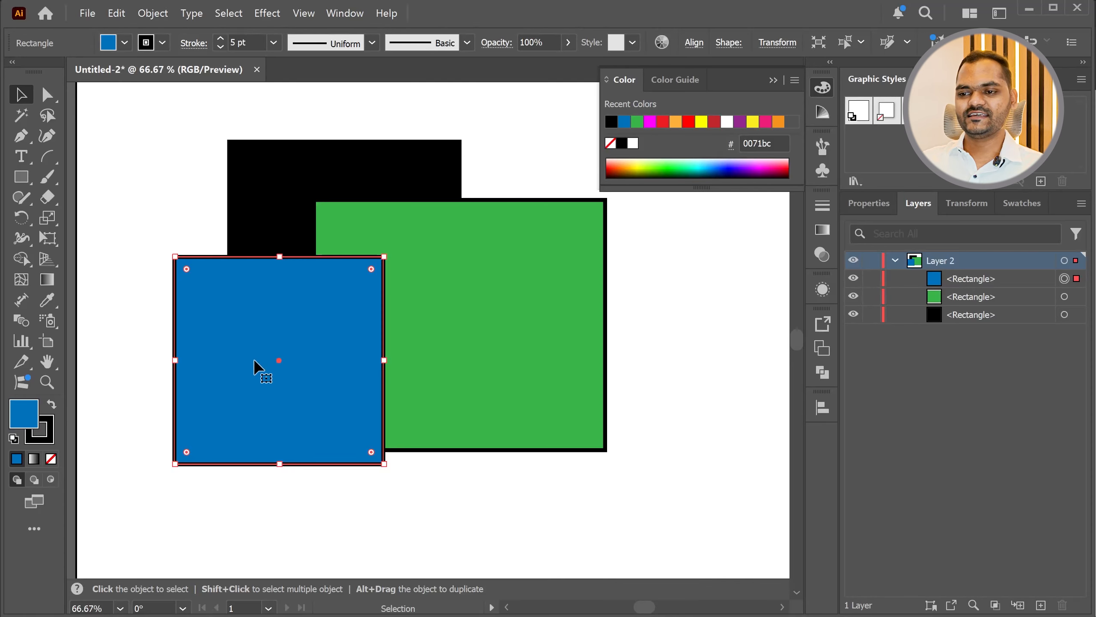
# Step: Alternate the blue rectangle between sending it backward two levels and bringing it forward two, ending behind the black and green rectangles
pyautogui.hotkey('ctrl', '[')
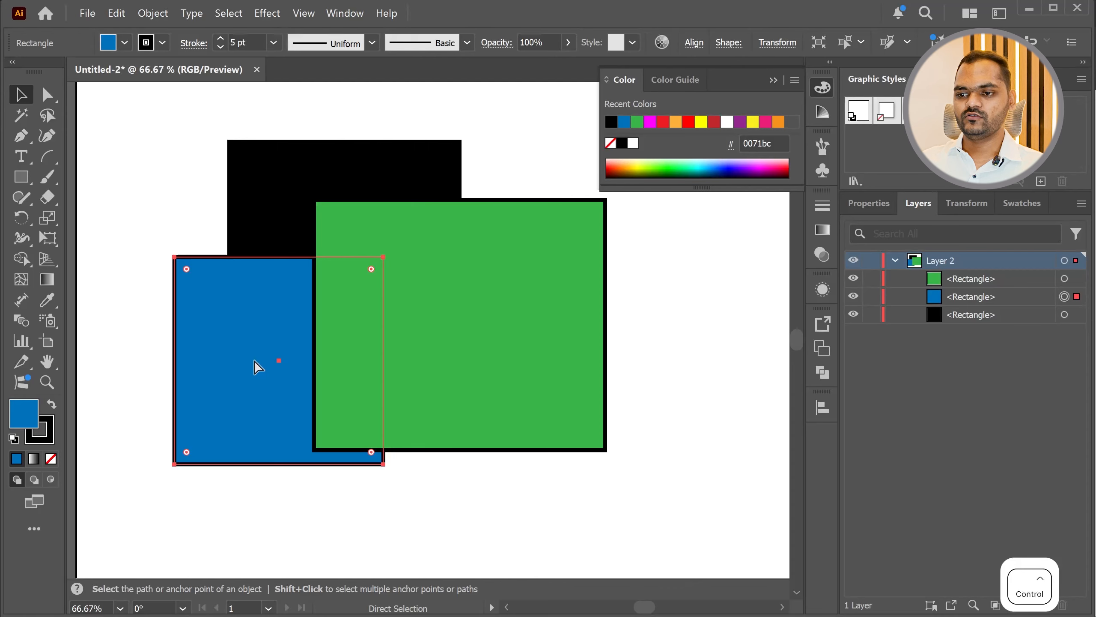
pyautogui.hotkey('ctrl', '[')
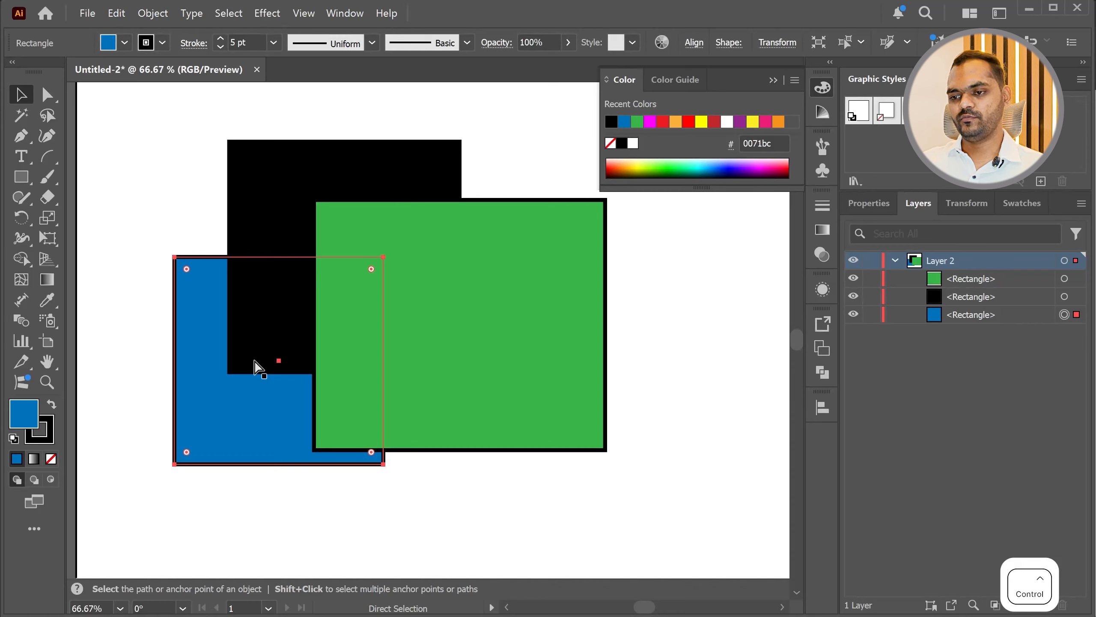
pyautogui.hotkey('ctrl', ']')
pyautogui.hotkey('ctrl', ']')
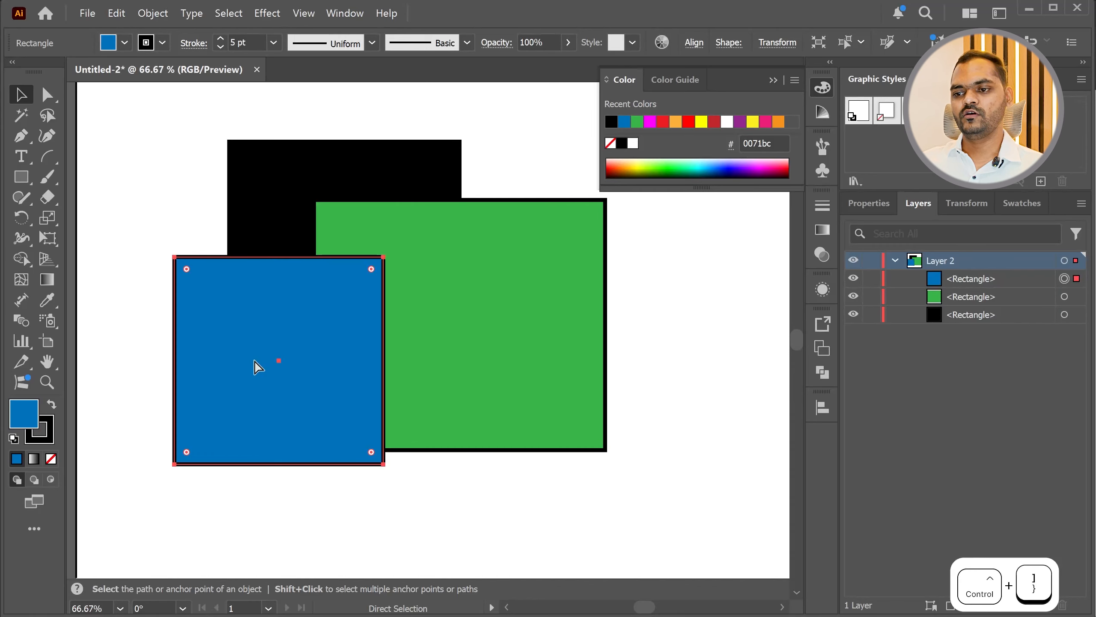
pyautogui.hotkey('ctrl', '[')
pyautogui.hotkey('ctrl', '[')
pyautogui.hotkey('ctrl', ']')
pyautogui.hotkey('ctrl', ']')
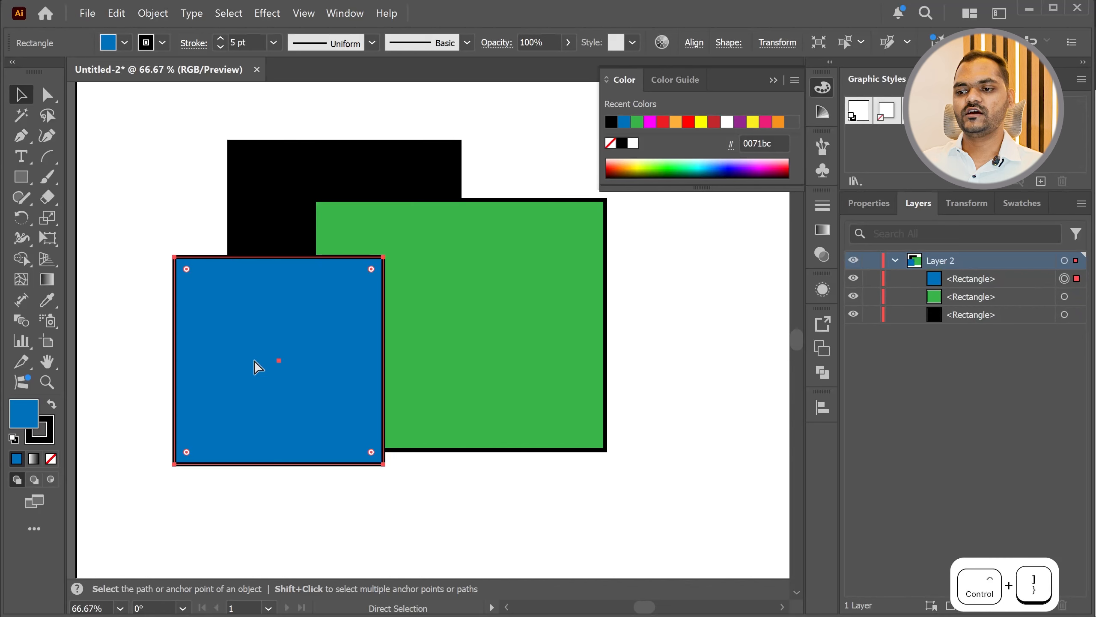
pyautogui.hotkey('ctrl', '[')
pyautogui.hotkey('ctrl', '[')
pyautogui.hotkey('ctrl', ']')
pyautogui.hotkey('ctrl', ']')
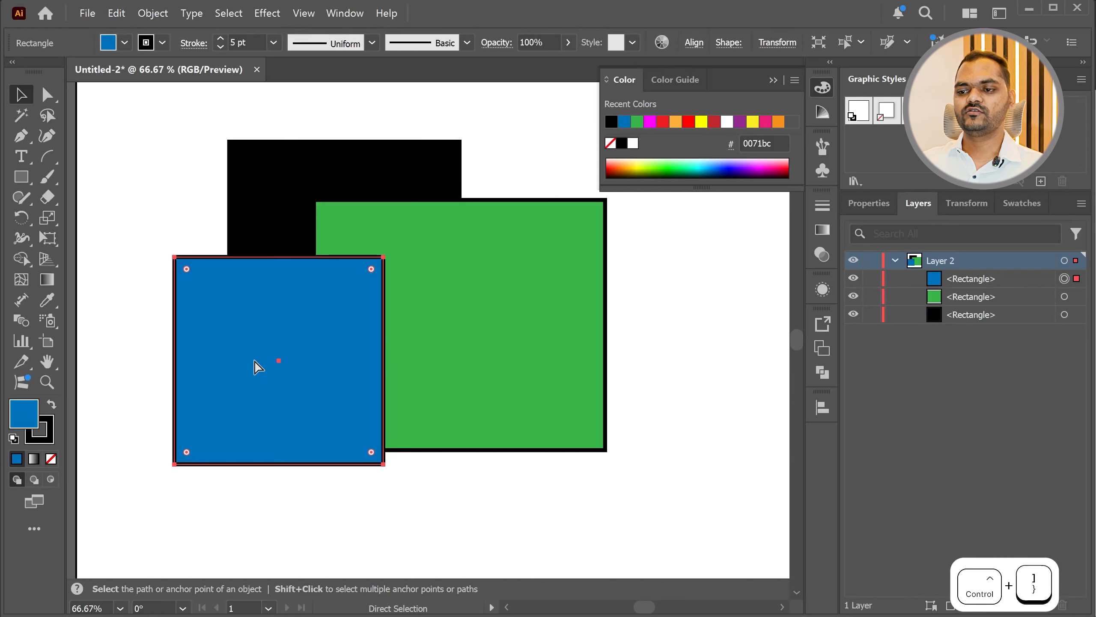
pyautogui.hotkey('ctrl', '[')
pyautogui.hotkey('ctrl', '[')
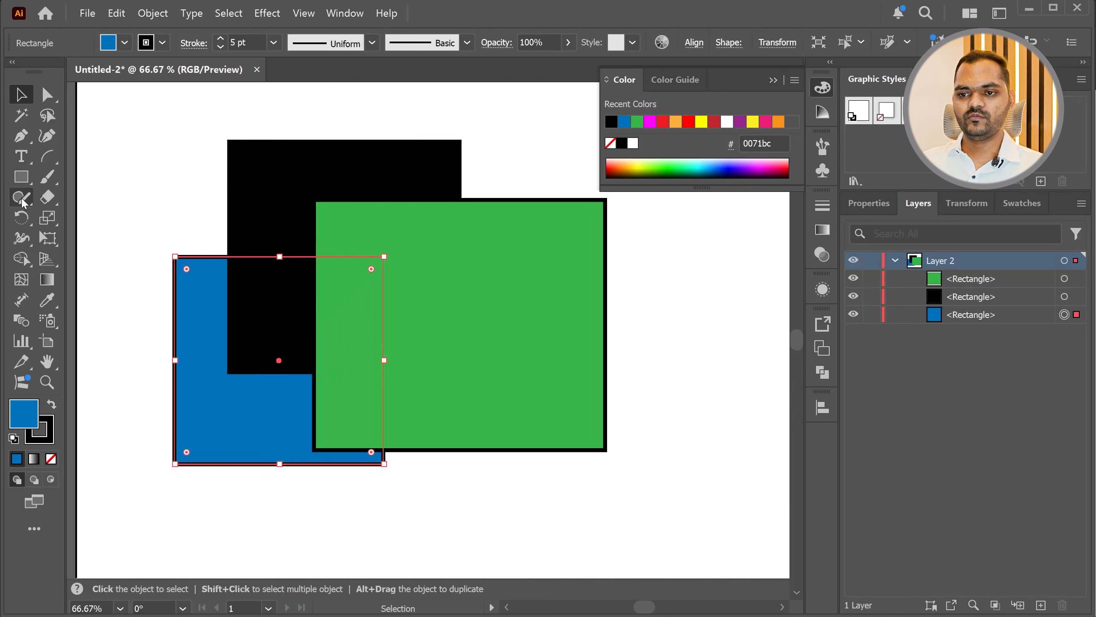
# Step: Add the text "Ctrl + [" on the empty area below the green rectangle
pyautogui.click(20, 156)
pyautogui.click(509, 519)
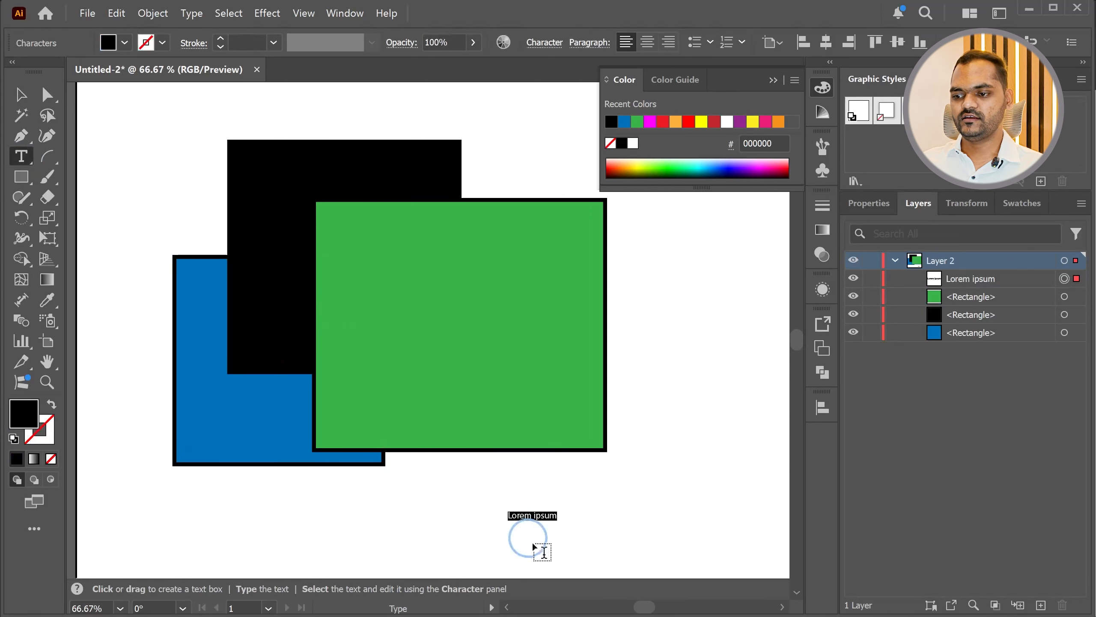
pyautogui.write('C')
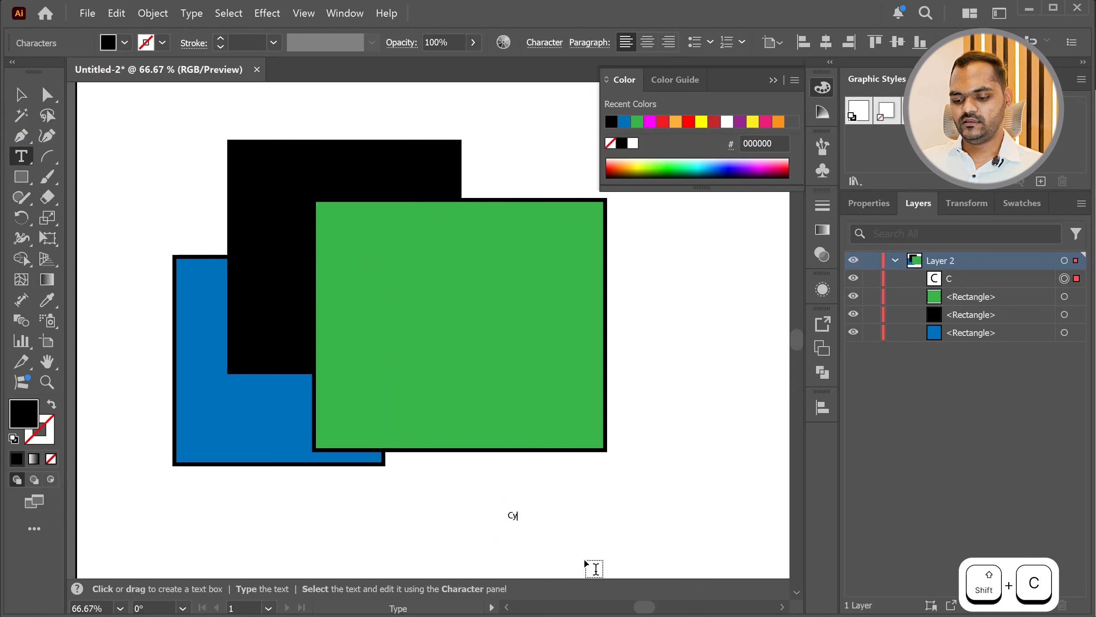
pyautogui.write('trl + {')
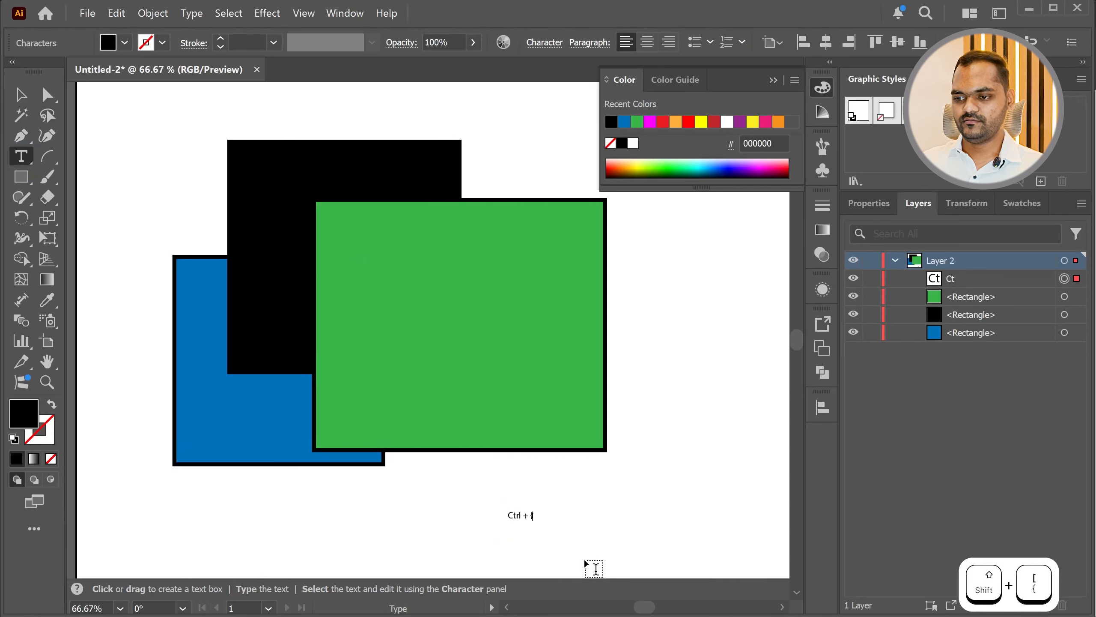
pyautogui.press('BackSpace')
pyautogui.write('[')
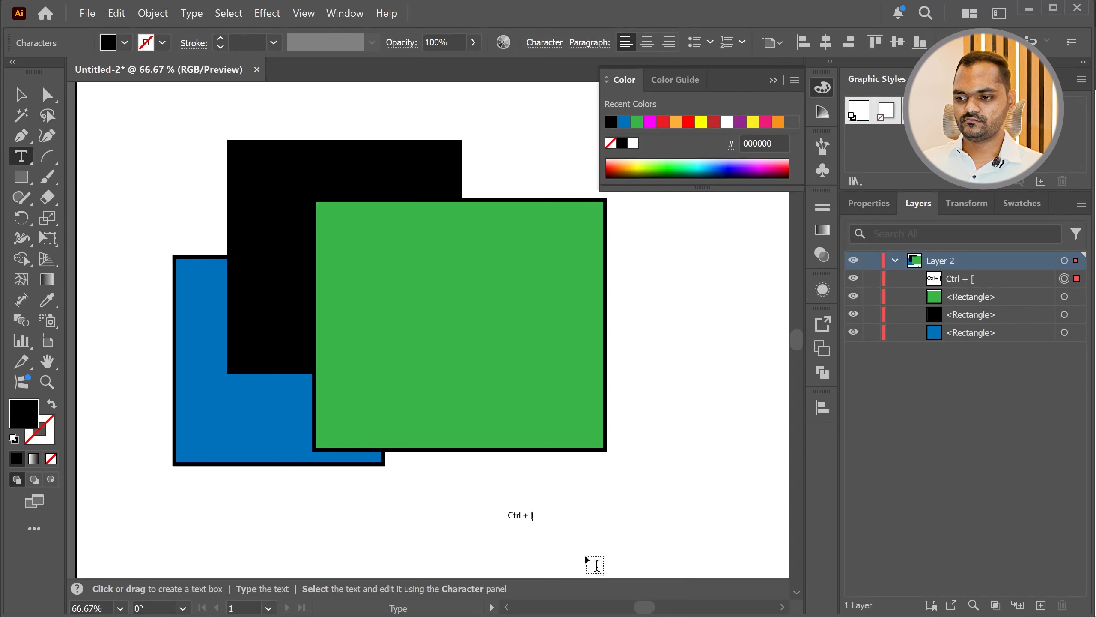
pyautogui.press('ctrl')
pyautogui.click(17, 96)
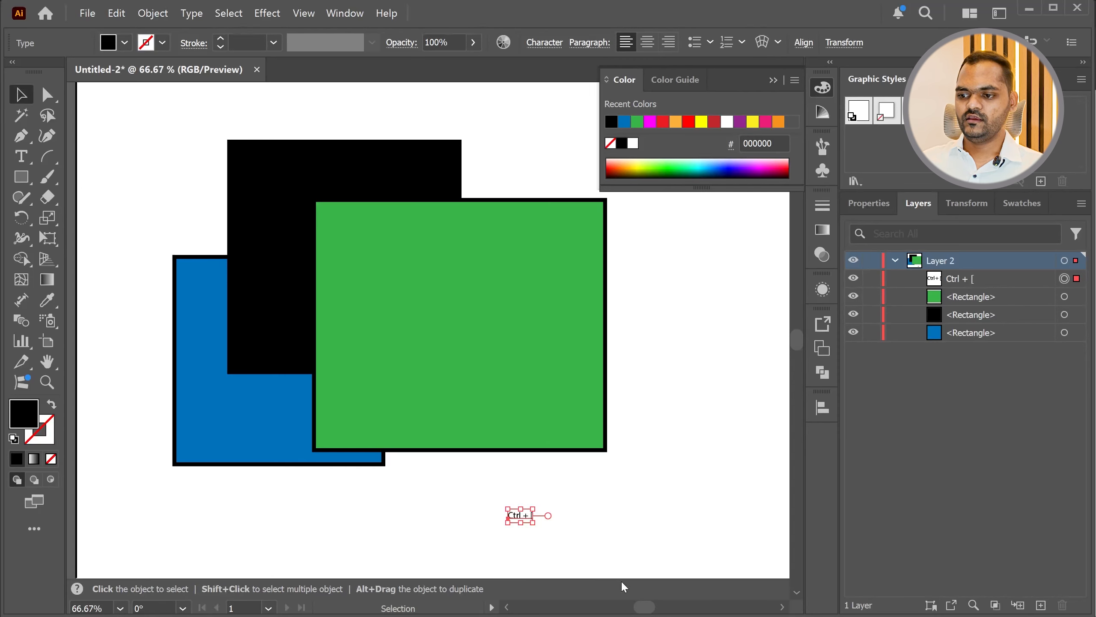
# Step: Enlarge the "Ctrl + [" text, place it below the green rectangle's lower right corner, and deselect it
pyautogui.moveTo(534, 511); pyautogui.dragTo(677, 439)
pyautogui.moveTo(591, 497); pyautogui.dragTo(674, 535)
pyautogui.click(106, 279)
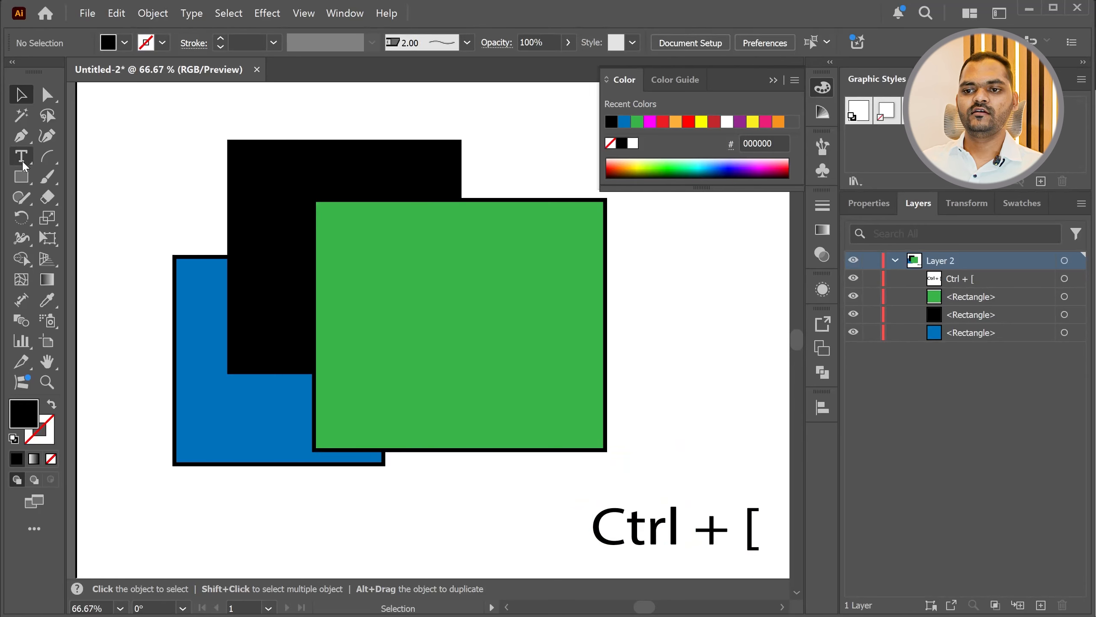
pyautogui.click(637, 533)
pyautogui.click(689, 418)
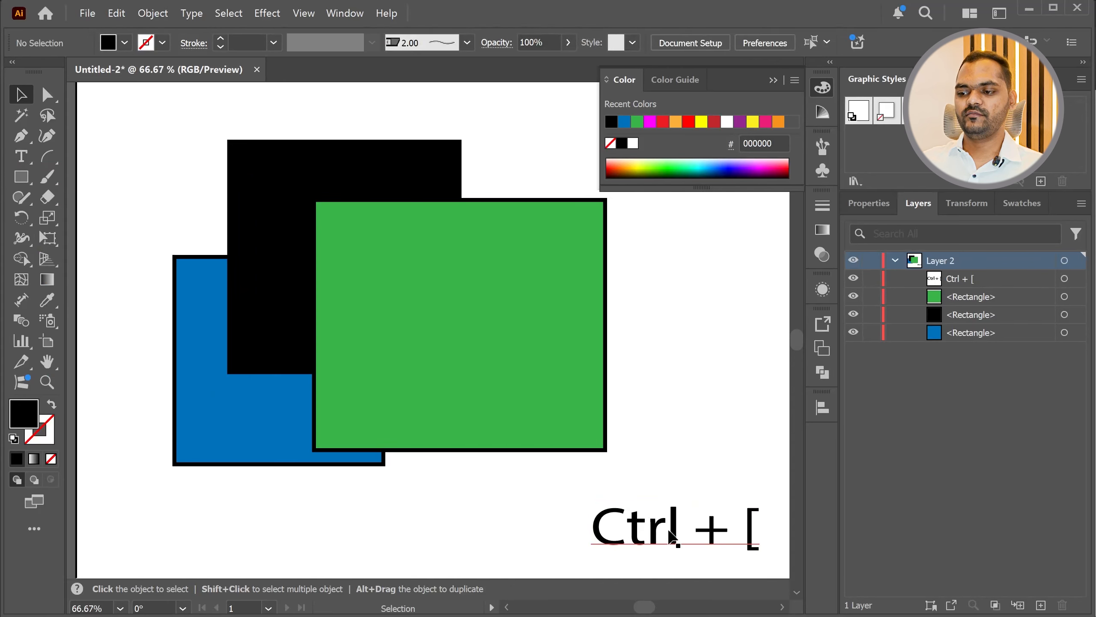
# Step: Select the blue rectangle and alternate between bringing it to the front and sending it to the back, ending at the front
pyautogui.click(413, 327)
pyautogui.click(231, 361)
pyautogui.click(201, 406)
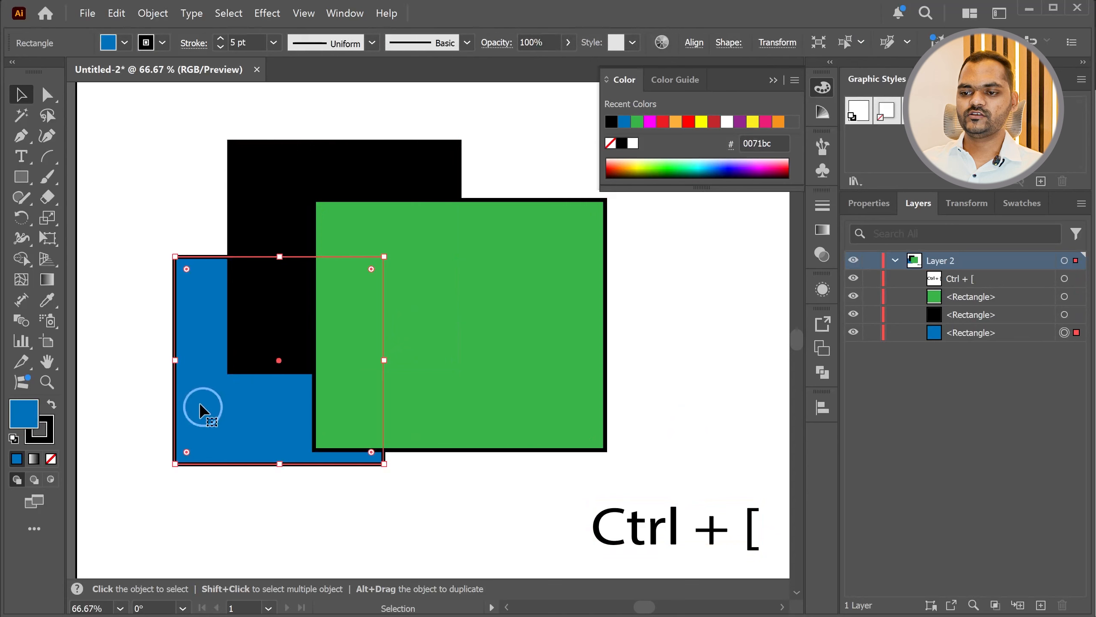
pyautogui.hotkey('ctrl', 'shift')
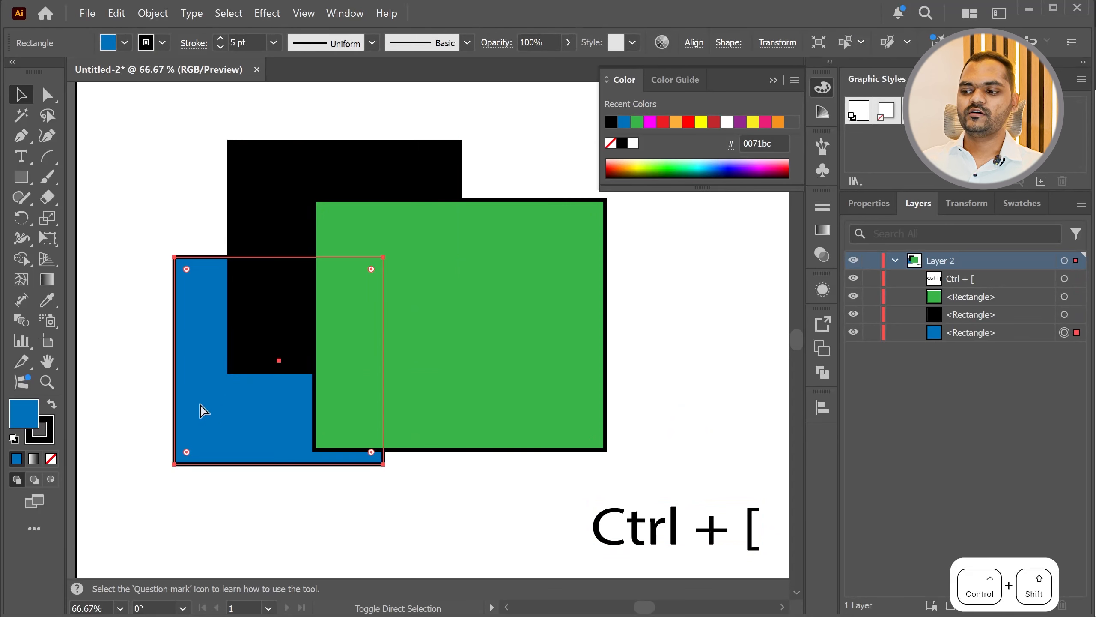
pyautogui.hotkey('ctrl', 'shift', ']')
pyautogui.hotkey('ctrl', 'shift', '[')
pyautogui.hotkey('ctrl', 'shift', ']')
pyautogui.hotkey('ctrl', 'shift', '[')
pyautogui.hotkey('ctrl', 'shift', ']')
pyautogui.hotkey('ctrl', 'shift', '[')
pyautogui.hotkey('ctrl', 'shift', ']')
pyautogui.hotkey('ctrl', 'shift', '[')
pyautogui.hotkey('ctrl', 'shift', ']')
pyautogui.hotkey('ctrl', 'shift', '[')
pyautogui.hotkey('ctrl', 'shift', ']')
pyautogui.hotkey('ctrl', 'shift', '[')
pyautogui.hotkey('ctrl', 'shift', ']')
pyautogui.hotkey('ctrl', 'shift', '[')
pyautogui.hotkey('ctrl', 'shift', ']')
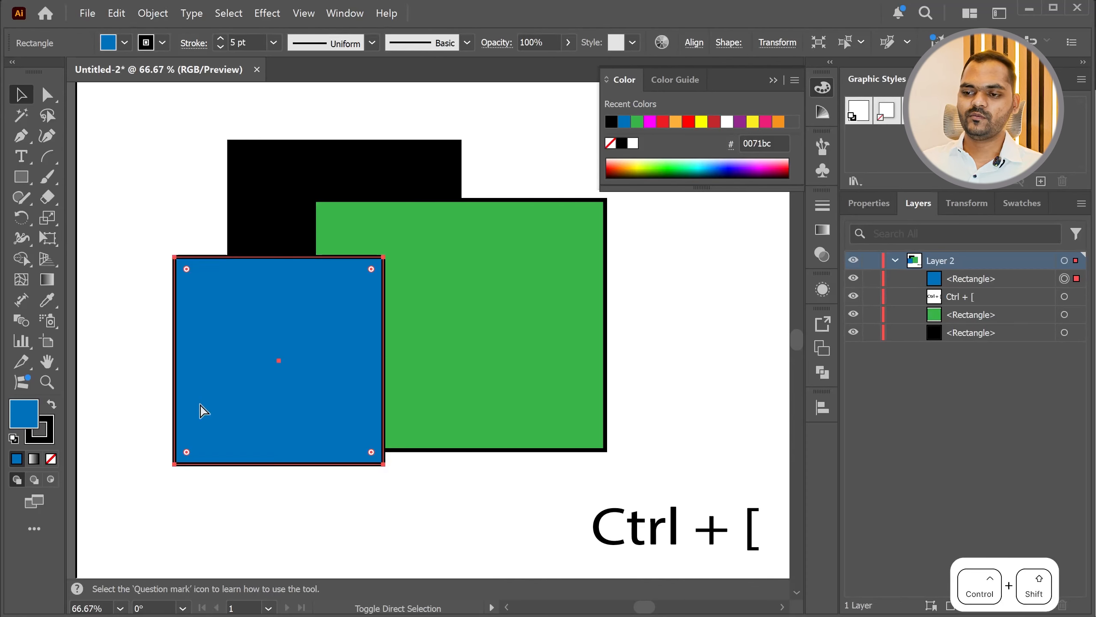
pyautogui.hotkey('ctrl', 'shift', '[')
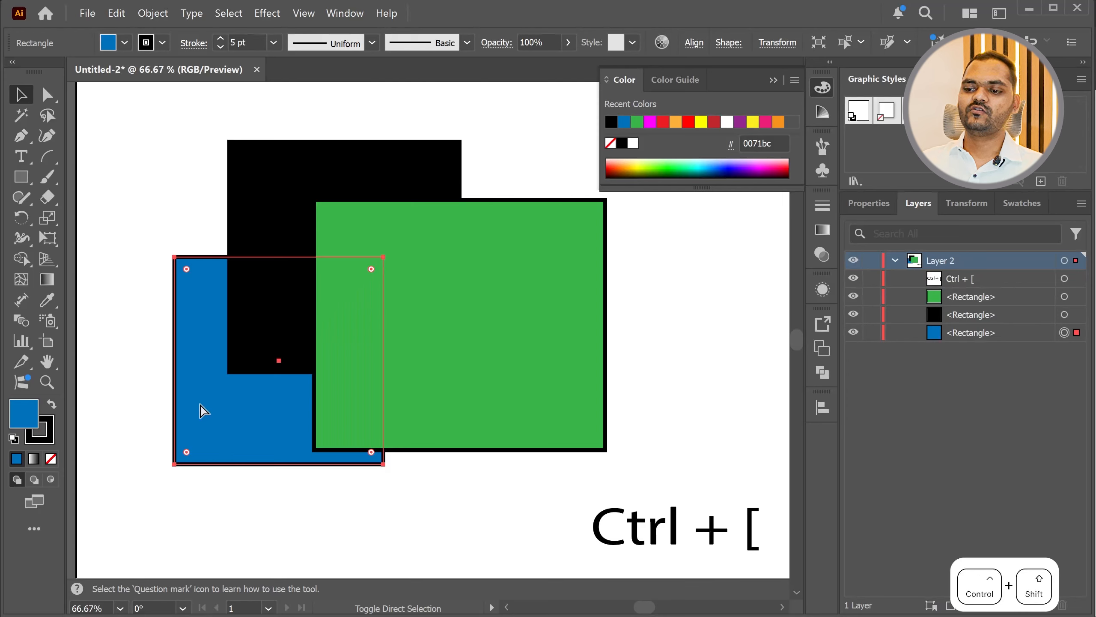
pyautogui.hotkey('ctrl', 'shift', ']')
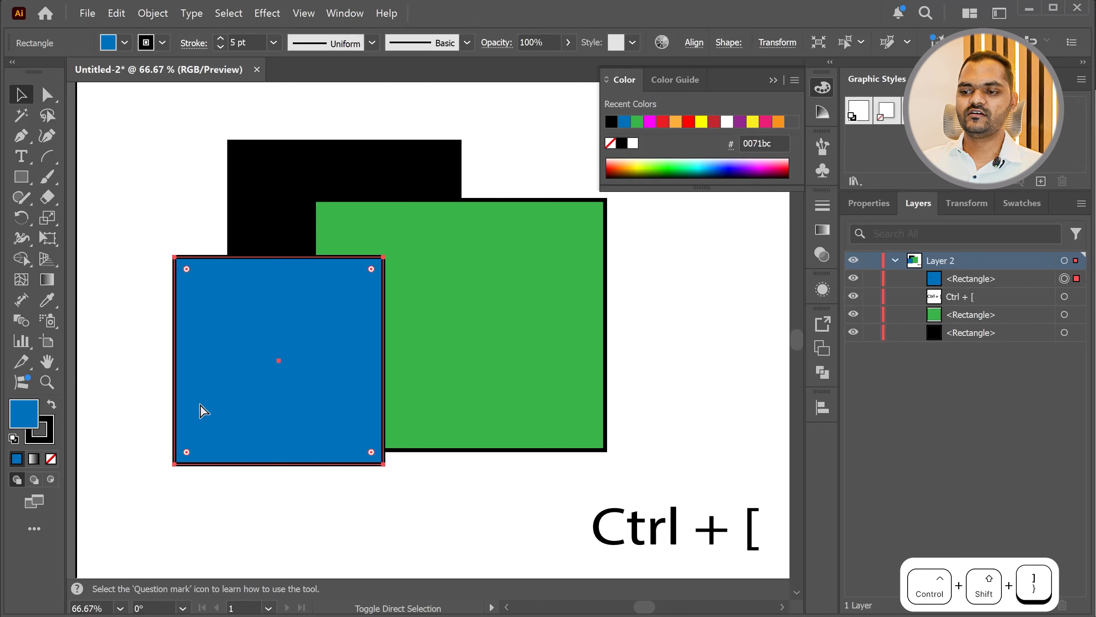
# Step: Duplicate the "Ctrl + [" text below the original and insert "Shift +" at the start of the copy
pyautogui.moveTo(632, 524); pyautogui.dragTo(569, 542)
pyautogui.doubleClick(552, 541)
pyautogui.click(541, 543)
pyautogui.write('Sh')
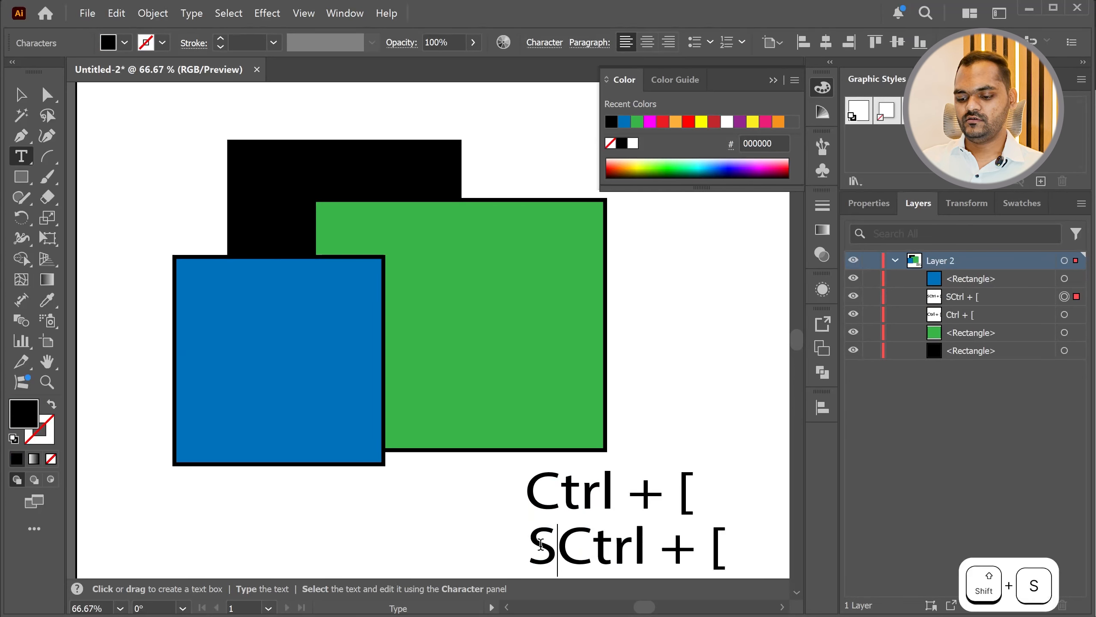
pyautogui.write('ift +')
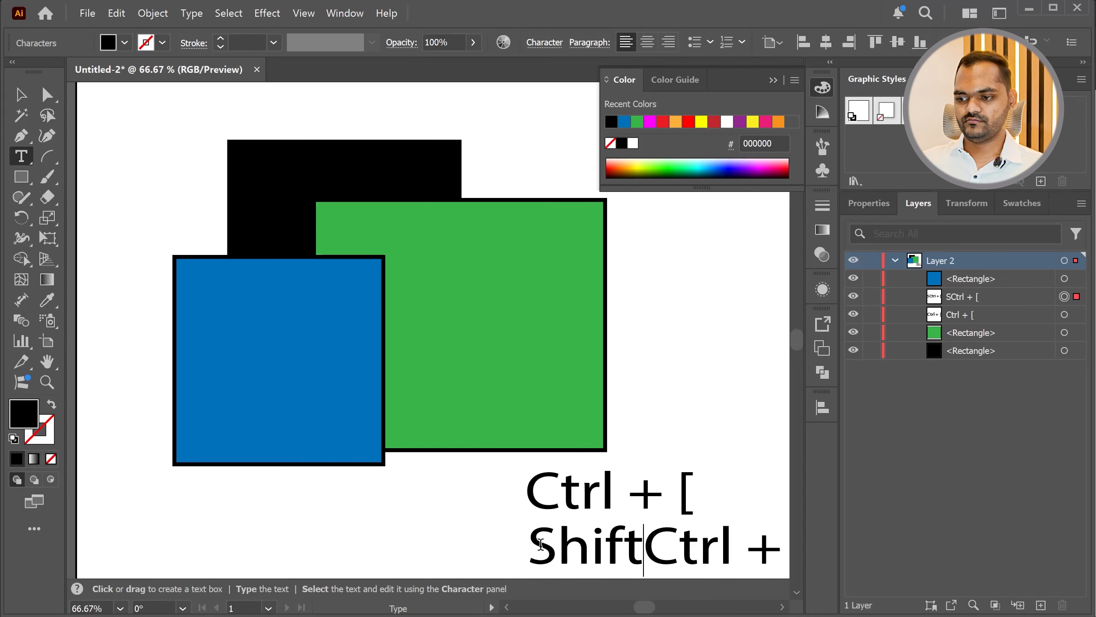
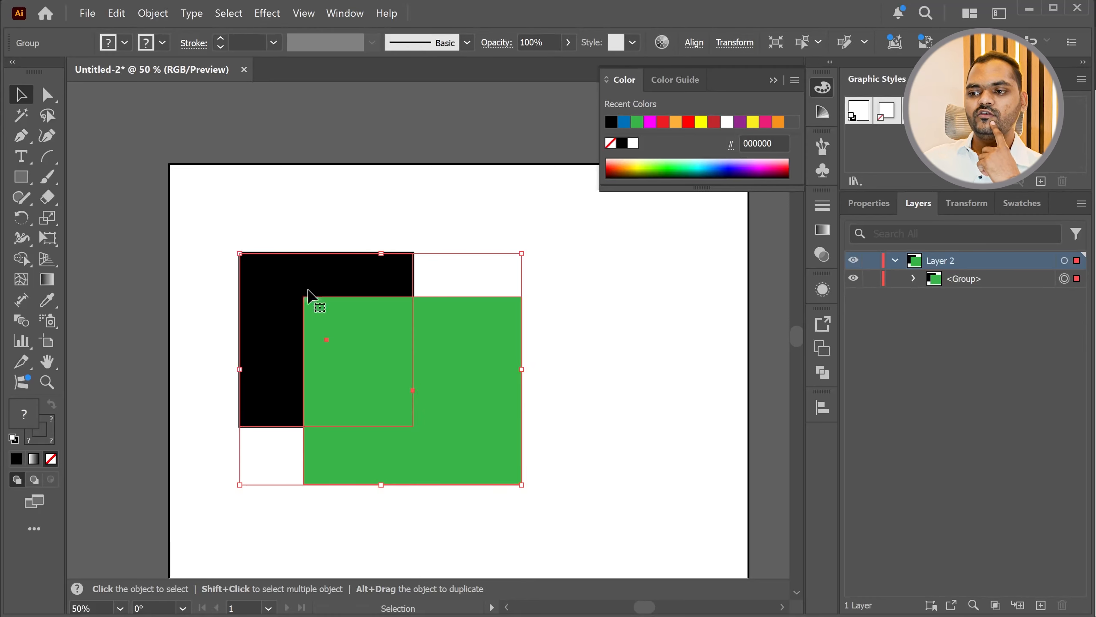
# Step: Stretch the group of black and green rectangles upward to make it taller, and deselect it
pyautogui.moveTo(526, 257); pyautogui.dragTo(530, 224)
pyautogui.click(603, 406)
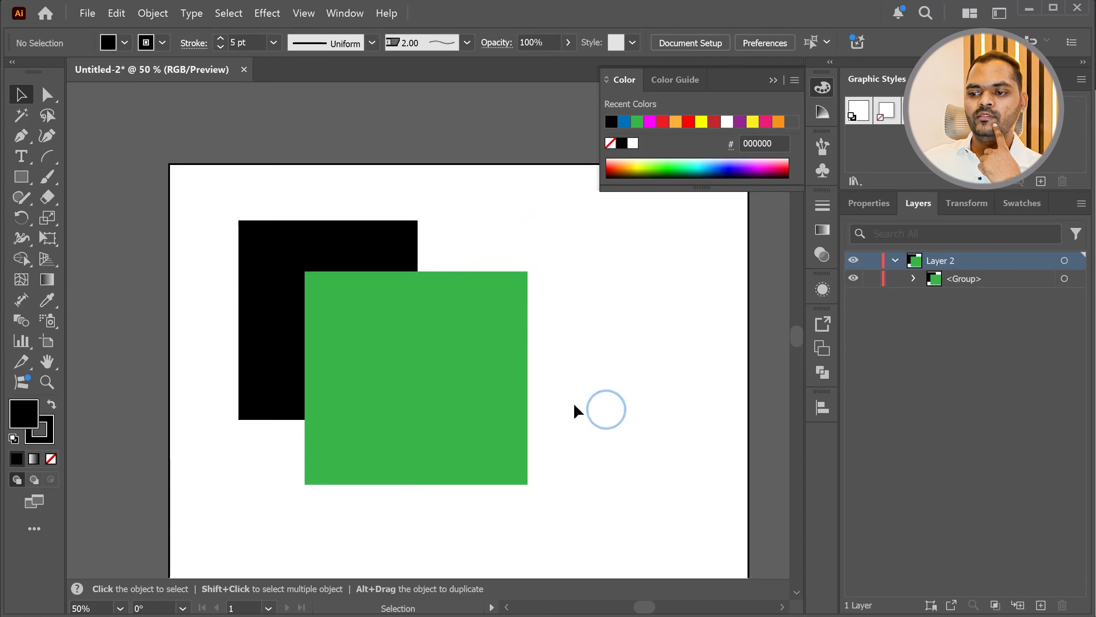
# Step: Isolate the group, shrink the black rectangle and reposition it behind the green rectangle's upper left corner
pyautogui.doubleClick(277, 292)
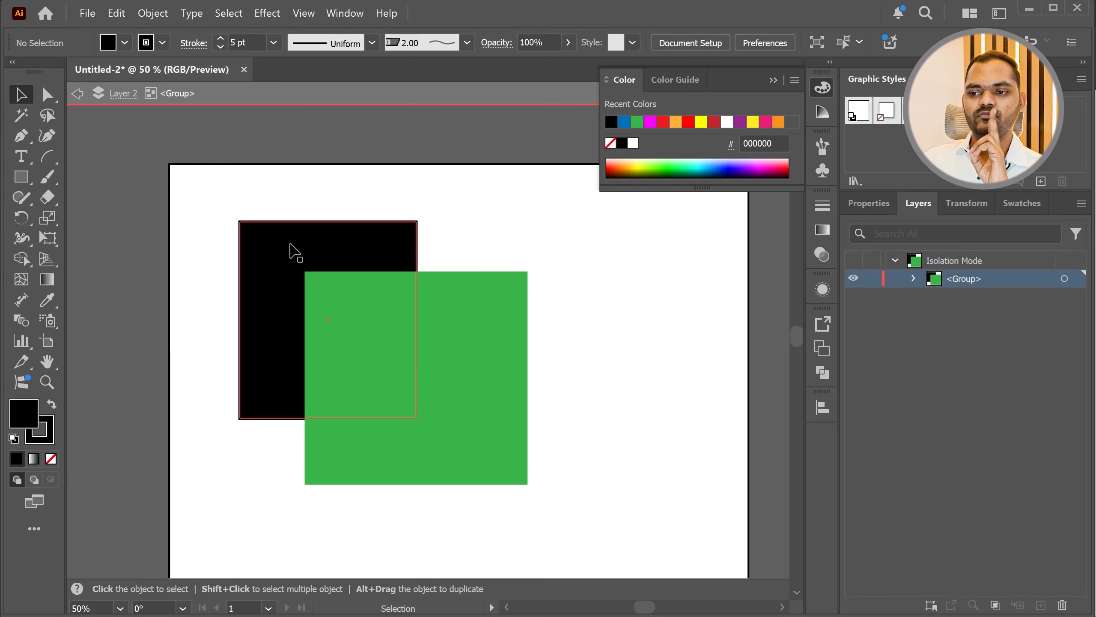
pyautogui.moveTo(288, 259)
pyautogui.mouseDown()
pyautogui.moveTo(248, 299)
pyautogui.moveTo(222, 306)
pyautogui.moveTo(283, 259)
pyautogui.mouseUp()
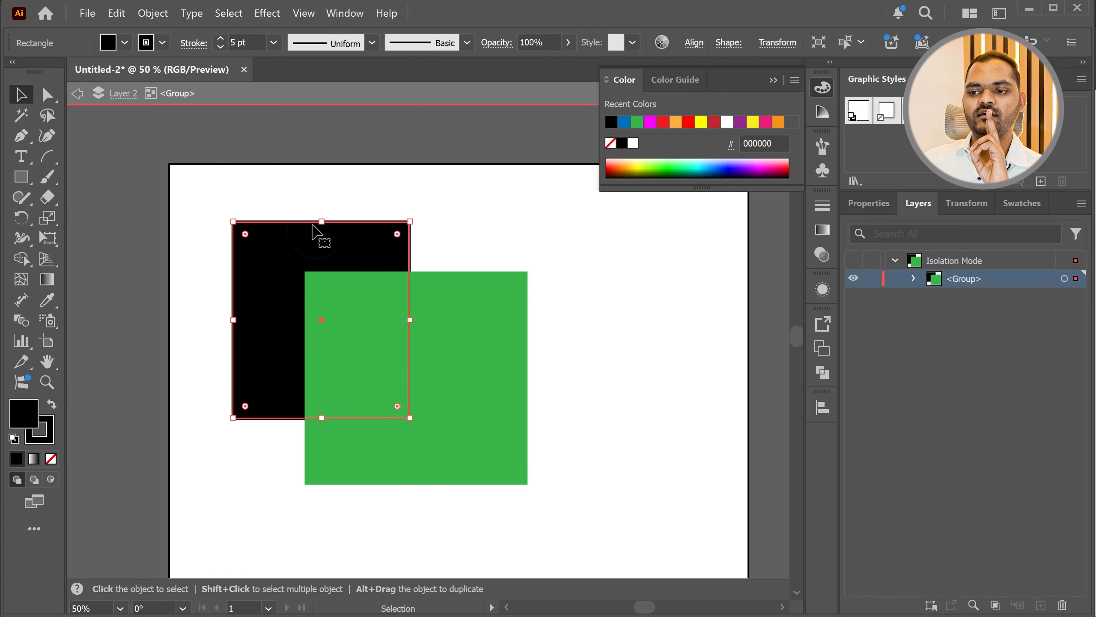
pyautogui.moveTo(322, 222); pyautogui.dragTo(314, 255)
pyautogui.moveTo(274, 321); pyautogui.dragTo(274, 276)
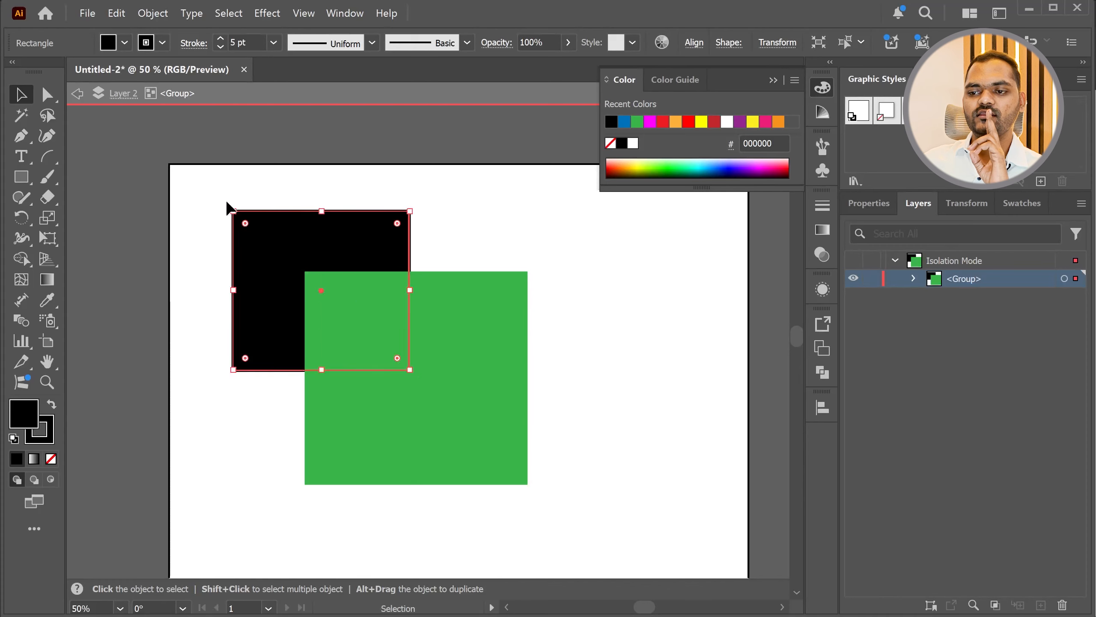
pyautogui.moveTo(235, 210); pyautogui.dragTo(267, 227)
pyautogui.moveTo(291, 284); pyautogui.dragTo(287, 283)
pyautogui.click(518, 224)
# Step: Select the green and black rectangles individually inside the group, and exit isolation
pyautogui.click(499, 328)
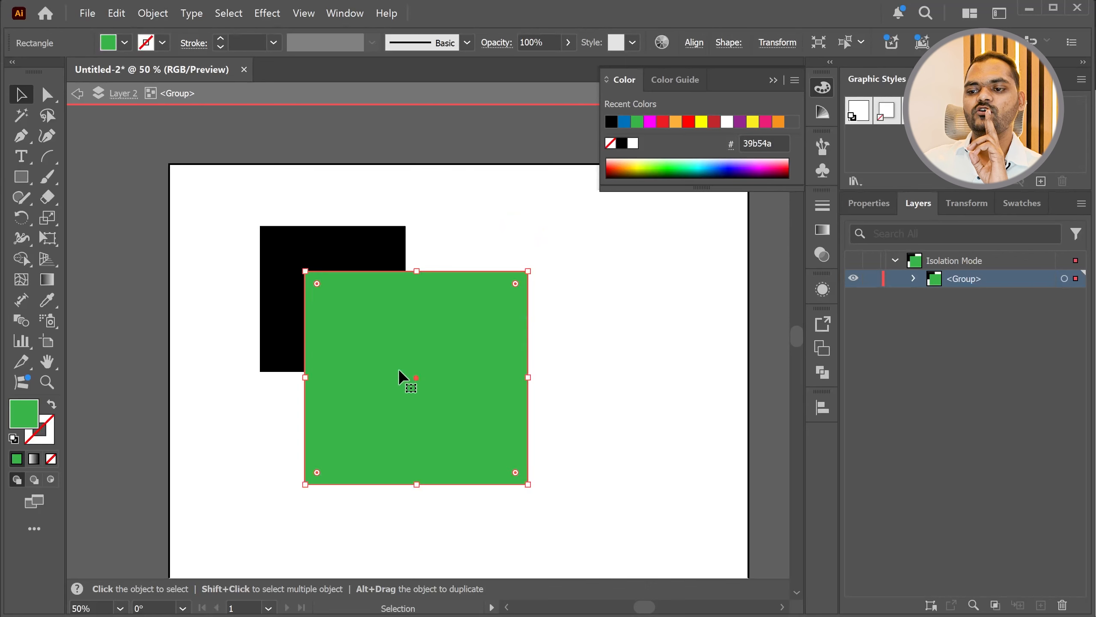
pyautogui.click(325, 268)
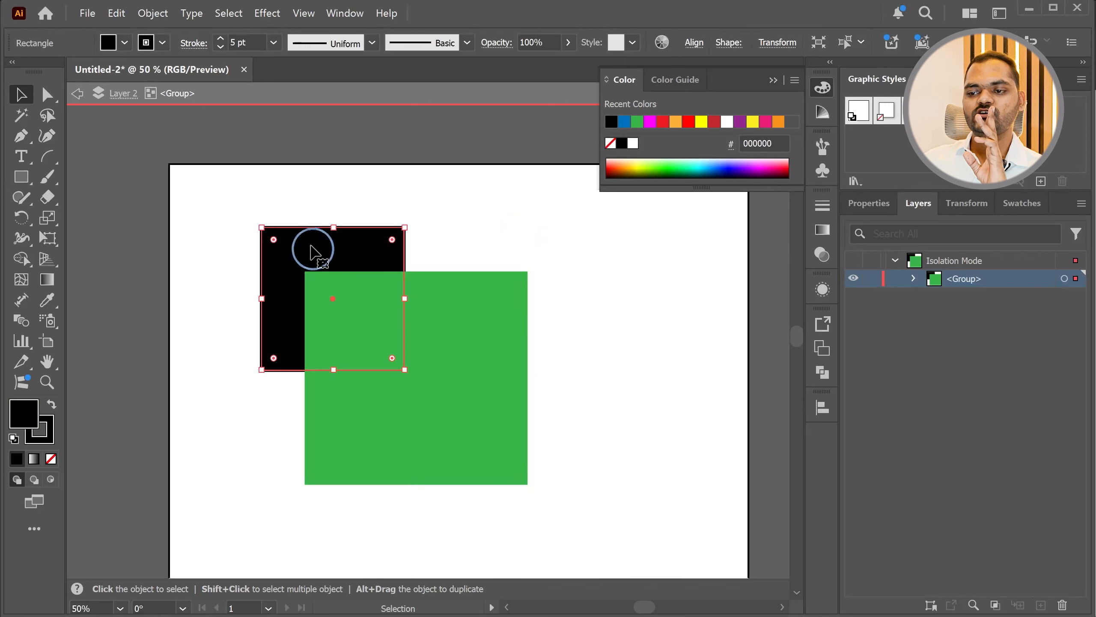
pyautogui.doubleClick(716, 357)
# Step: Select the whole group and move it about 0.89 in to the left
pyautogui.click(441, 367)
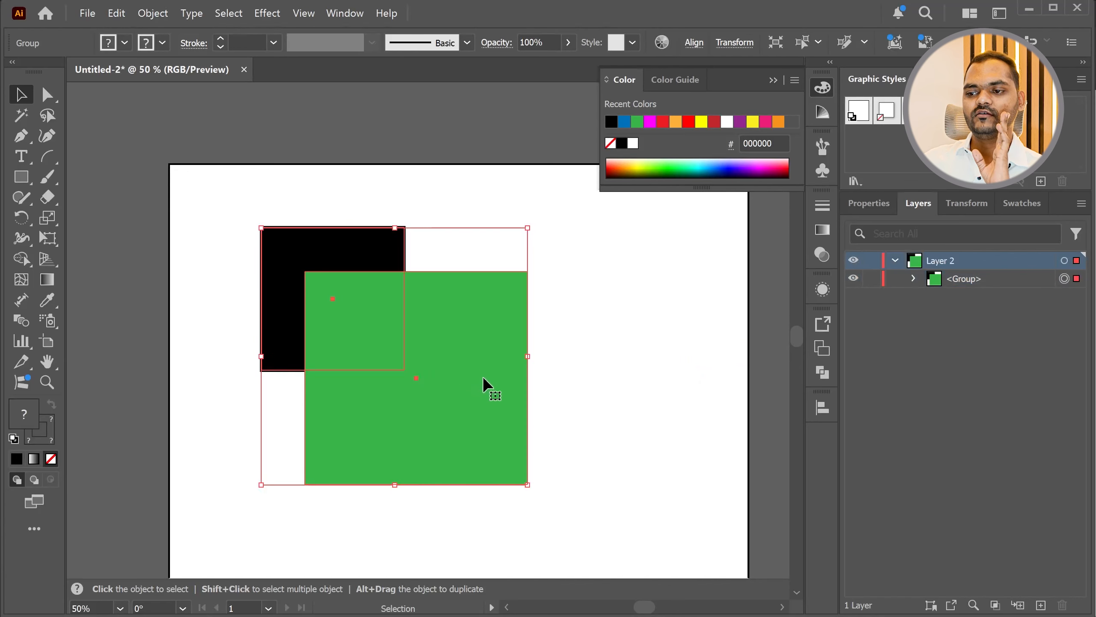
pyautogui.click(712, 395)
pyautogui.click(454, 381)
pyautogui.moveTo(468, 416); pyautogui.dragTo(432, 415)
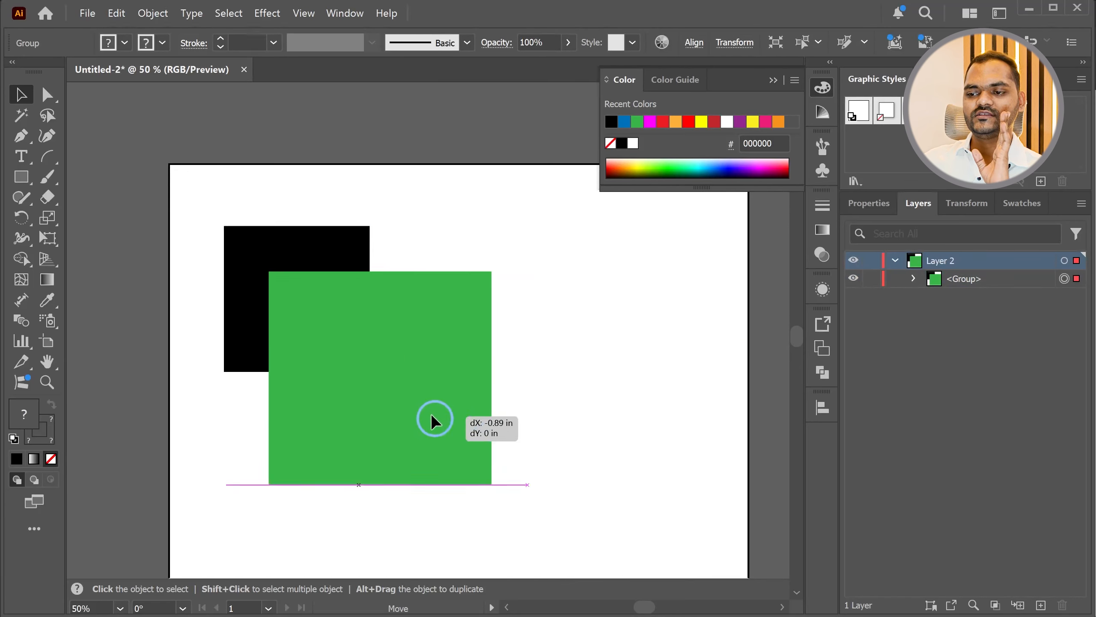
# Step: Isolate the group, shift the green rectangle down and to the right, and shrink it from its lower right corner
pyautogui.doubleClick(423, 343)
pyautogui.moveTo(423, 344)
pyautogui.mouseDown()
pyautogui.moveTo(443, 392)
pyautogui.moveTo(433, 362)
pyautogui.mouseUp()
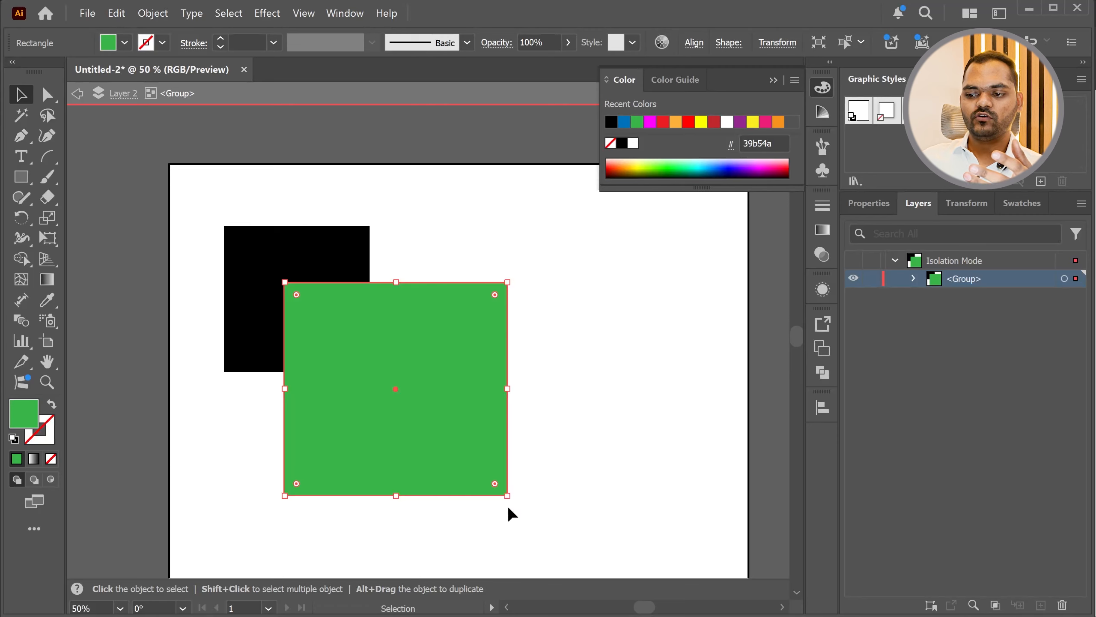
pyautogui.moveTo(508, 498); pyautogui.dragTo(436, 417)
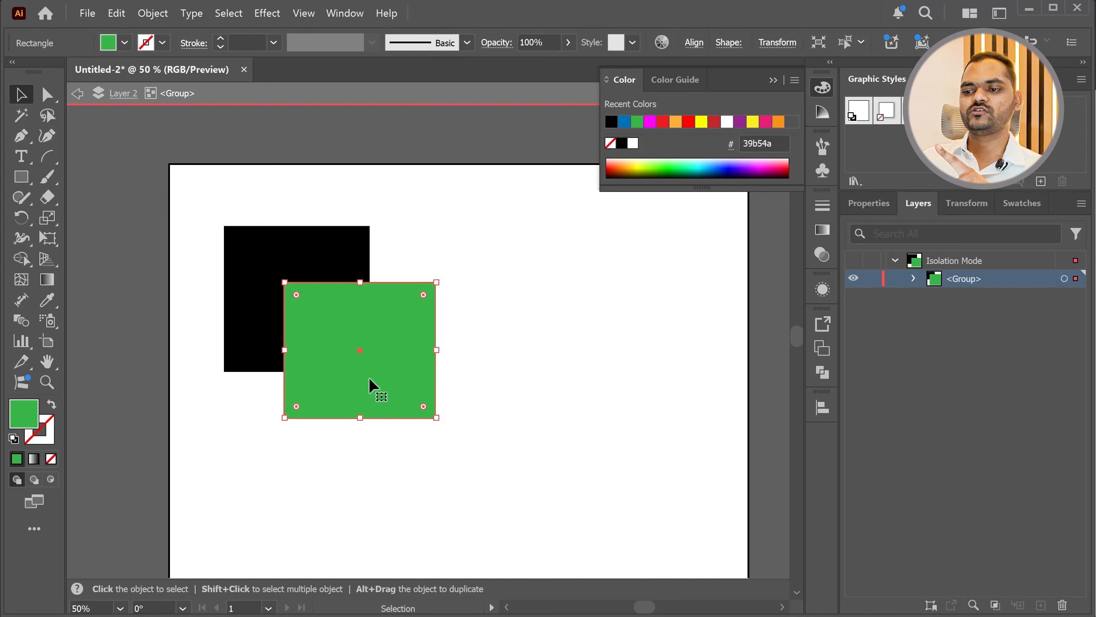
pyautogui.hotkey('ctrl', 'shift', 'a')
pyautogui.moveTo(377, 319); pyautogui.dragTo(378, 332)
# Step: Make the black rectangle slightly shorter and lower inside the group, and exit isolation
pyautogui.click(236, 245)
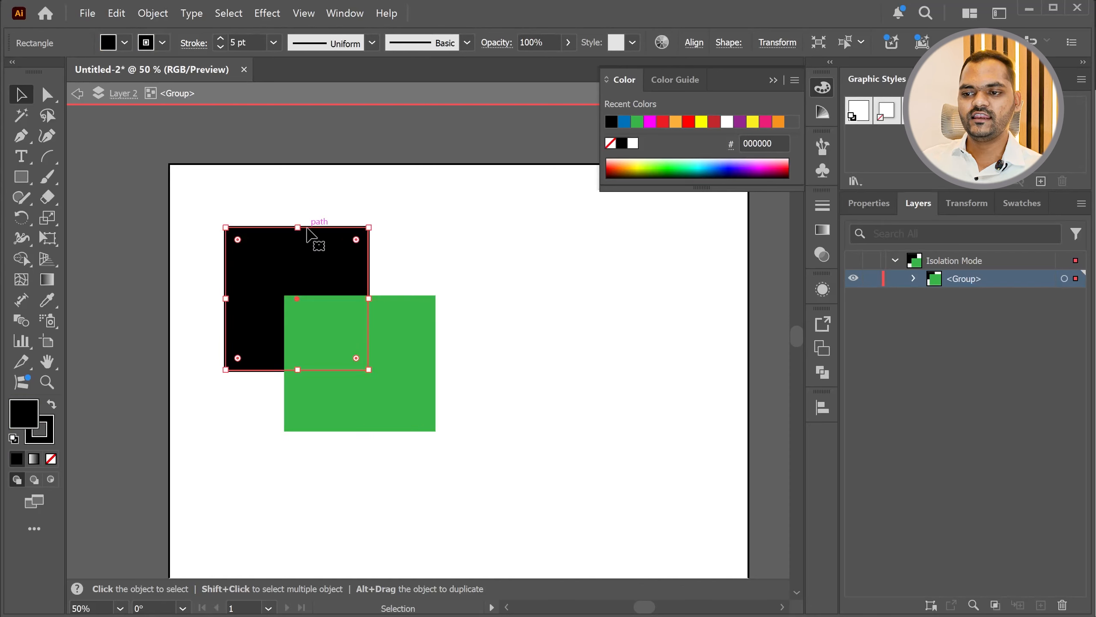
pyautogui.moveTo(291, 233); pyautogui.dragTo(274, 270)
pyautogui.click(391, 405)
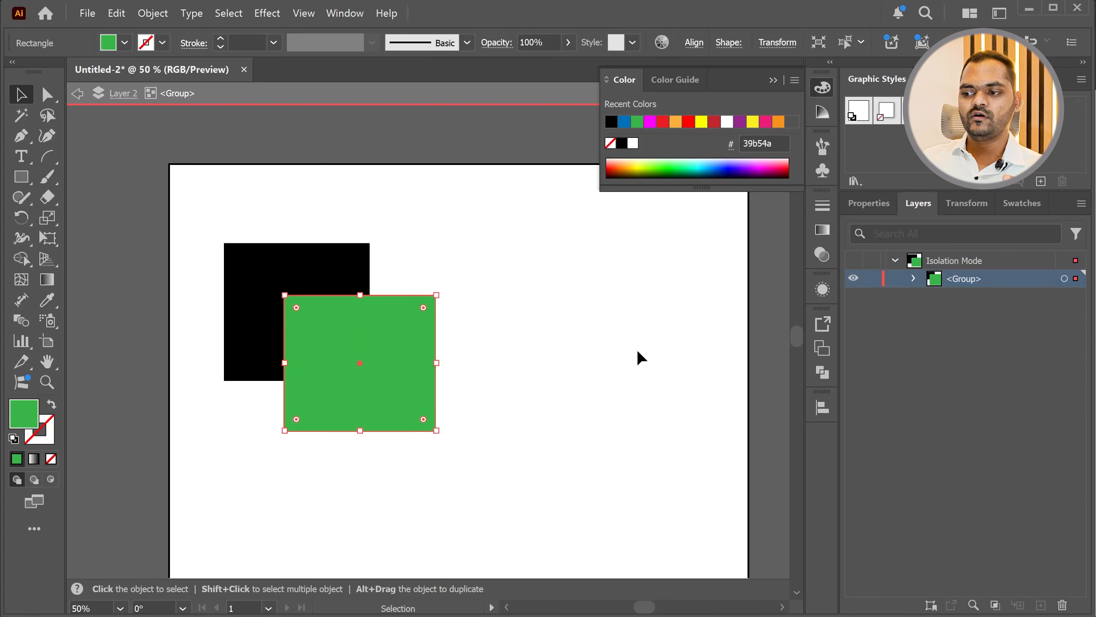
pyautogui.doubleClick(642, 328)
# Step: Move the whole group slightly up and to the left on the artboard, and deselect it
pyautogui.click(374, 361)
pyautogui.moveTo(378, 382); pyautogui.dragTo(384, 395)
pyautogui.click(548, 400)
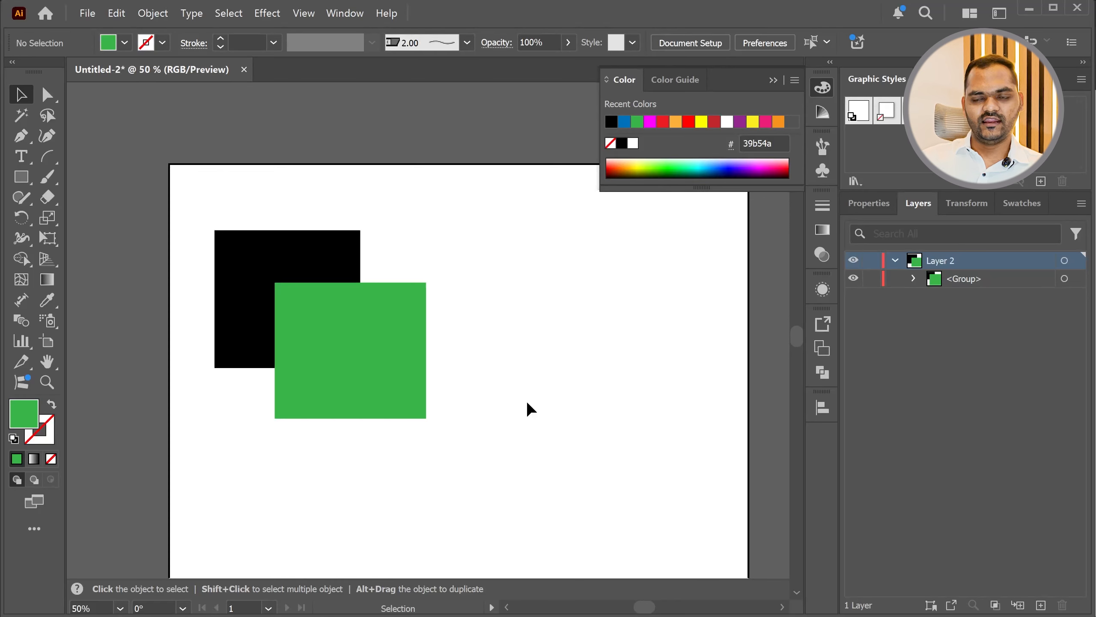
# Step: Switch to the browser showing the lesson's Tools list to check the next topic
pyautogui.hotkey('alt', 'Tab')
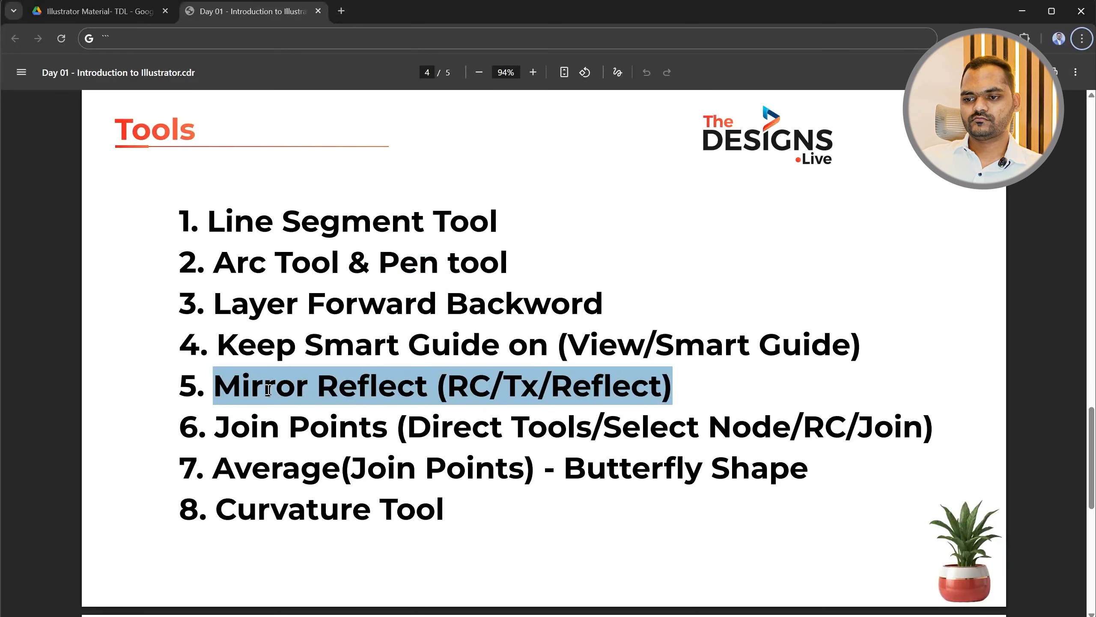
# Step: Switch from the lesson list back to Illustrator and move the rectangle group up and to the left on the artboard
pyautogui.moveTo(251, 389); pyautogui.dragTo(563, 380)
pyautogui.hotkey('alt', 'Tab')
pyautogui.moveTo(281, 314); pyautogui.dragTo(336, 412)
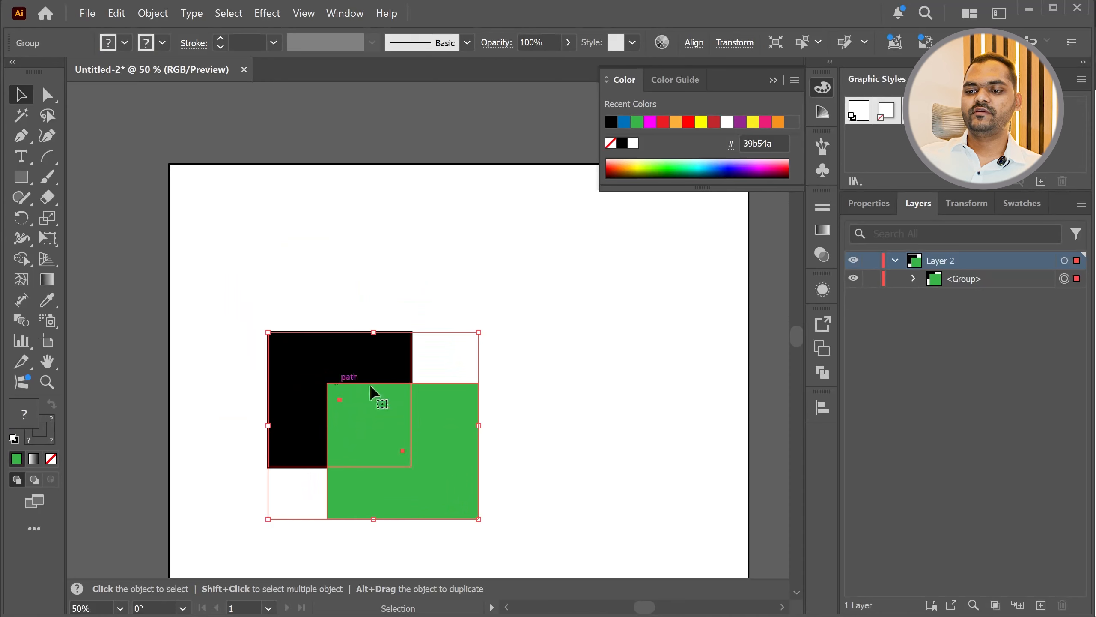
pyautogui.moveTo(377, 395); pyautogui.dragTo(328, 335)
# Step: Try reflecting the rectangle group across the horizontal and vertical axes in preview, and cancel the Reflect operation
pyautogui.rightClick(323, 354)
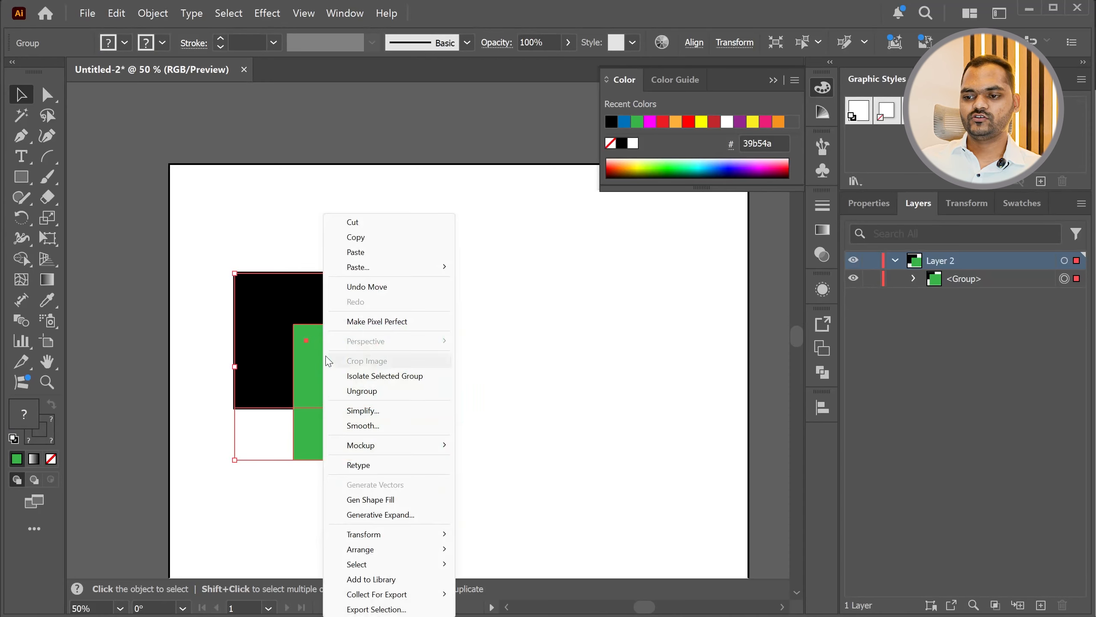
pyautogui.moveTo(388, 537)
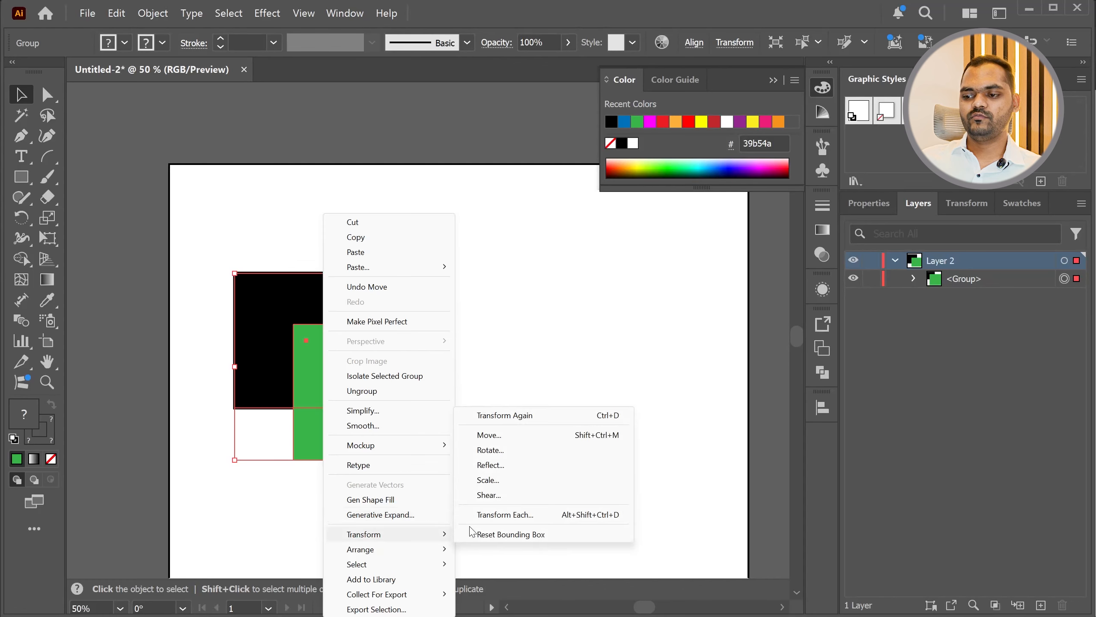
pyautogui.click(490, 465)
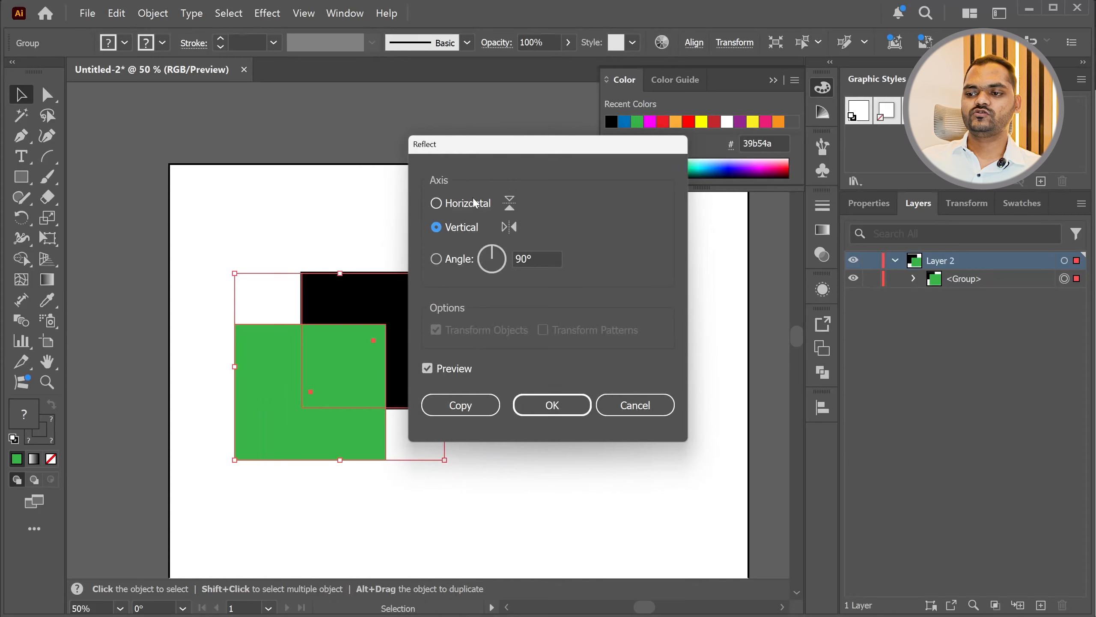
pyautogui.click(437, 204)
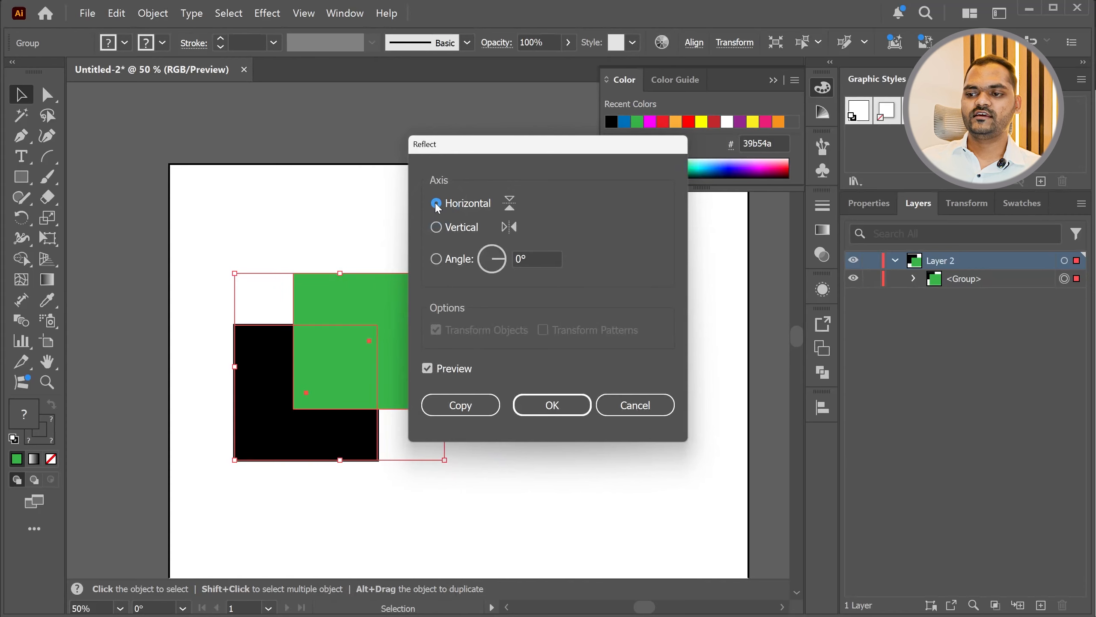
pyautogui.click(436, 228)
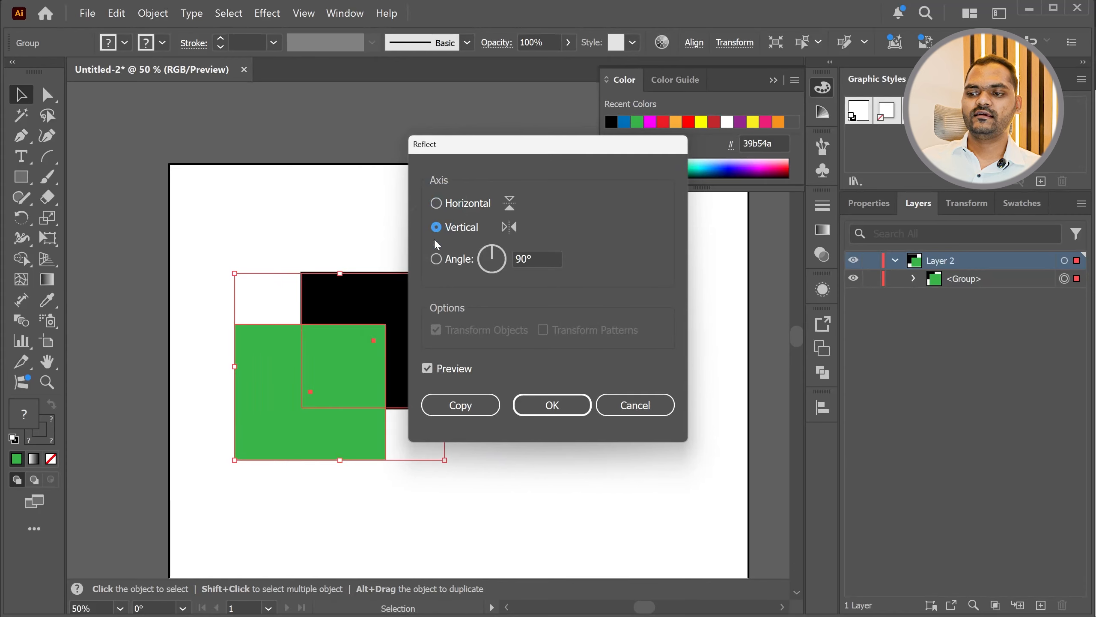
pyautogui.click(631, 407)
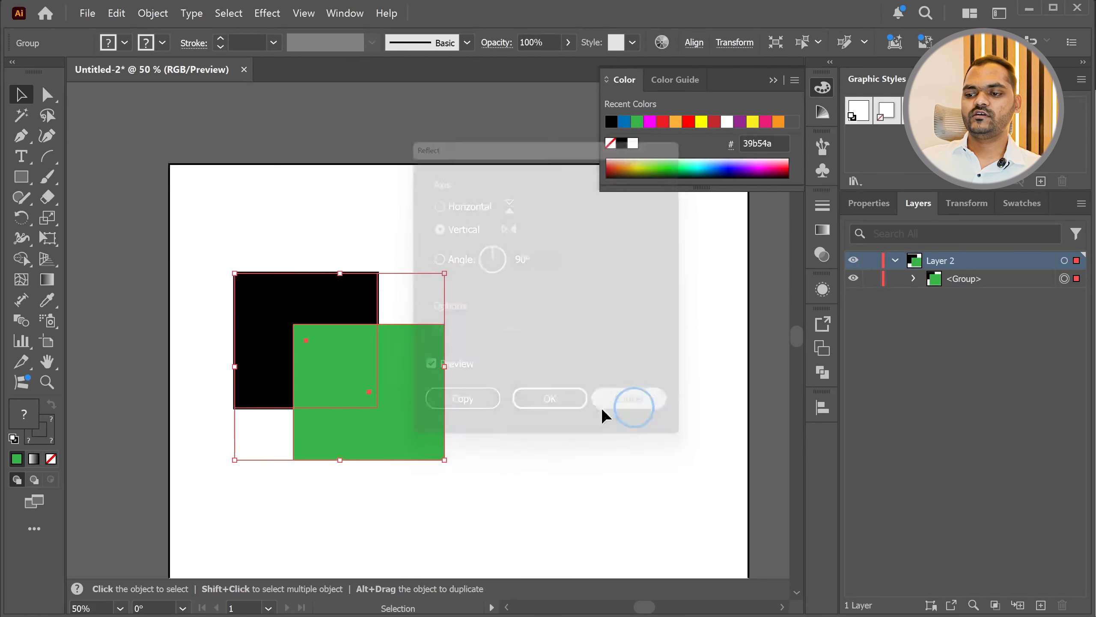
# Step: Switch to the browser and search Google Images for "car" in a new tab
pyautogui.hotkey('alt', 'Tab')
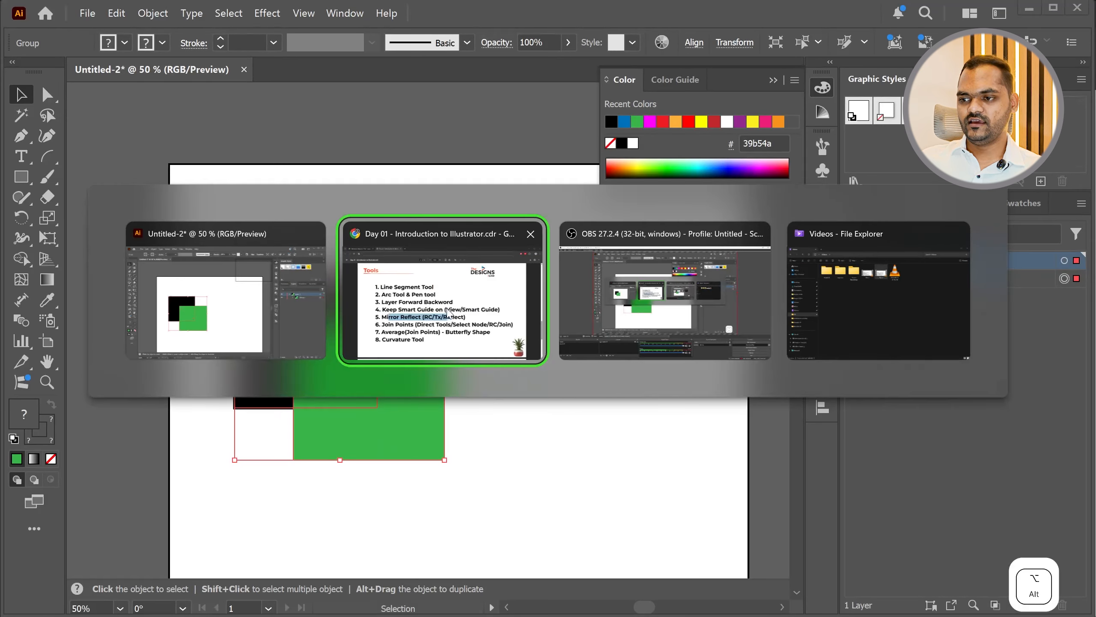
pyautogui.click(376, 292)
pyautogui.click(341, 11)
pyautogui.write('car')
pyautogui.press('Return')
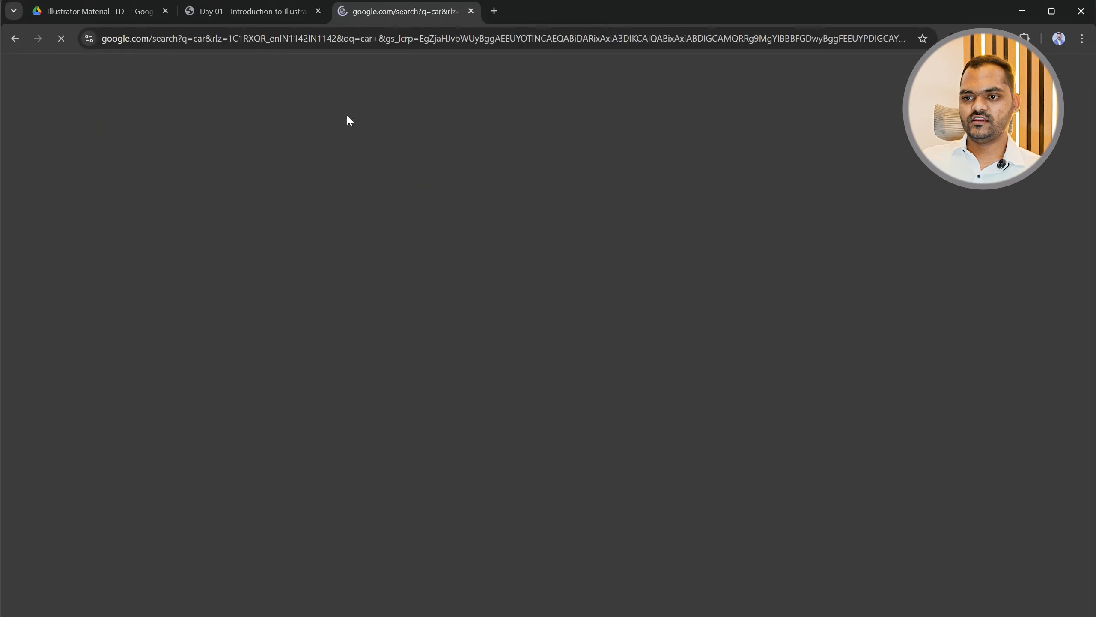
pyautogui.click(238, 129)
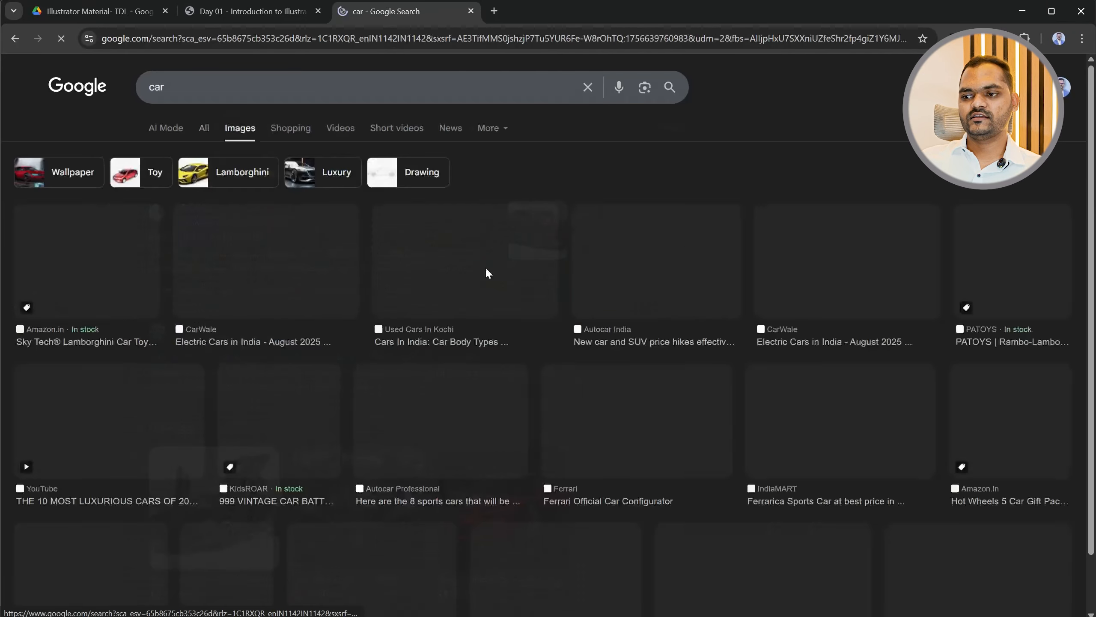
# Step: Open the red CarWale electric car image from the results and copy the image
pyautogui.rightClick(273, 249)
pyautogui.click(261, 259)
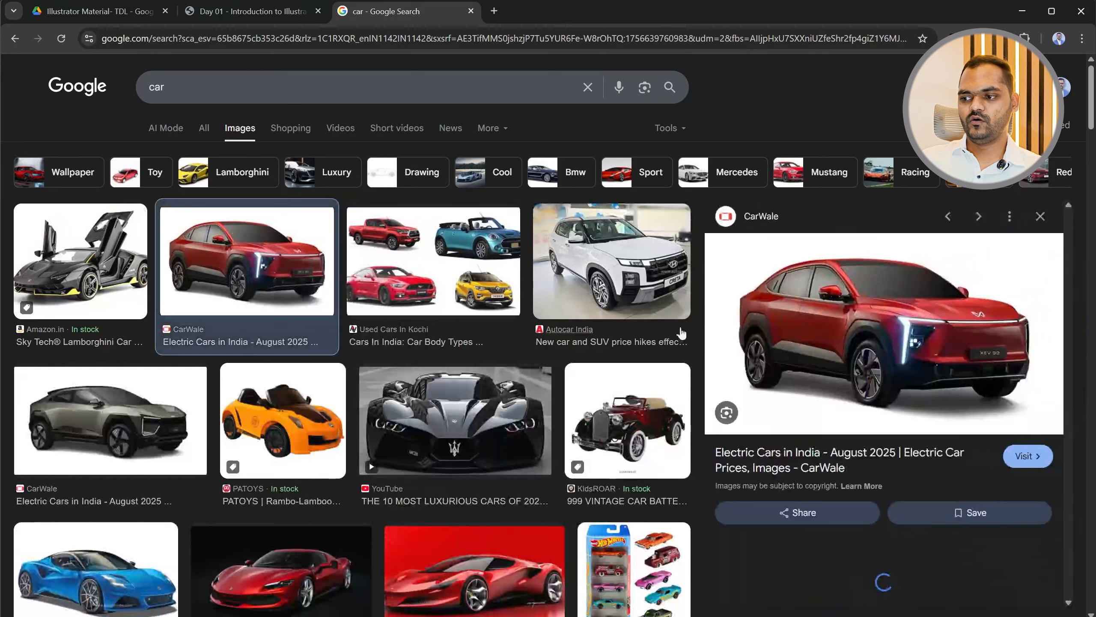
pyautogui.rightClick(728, 274)
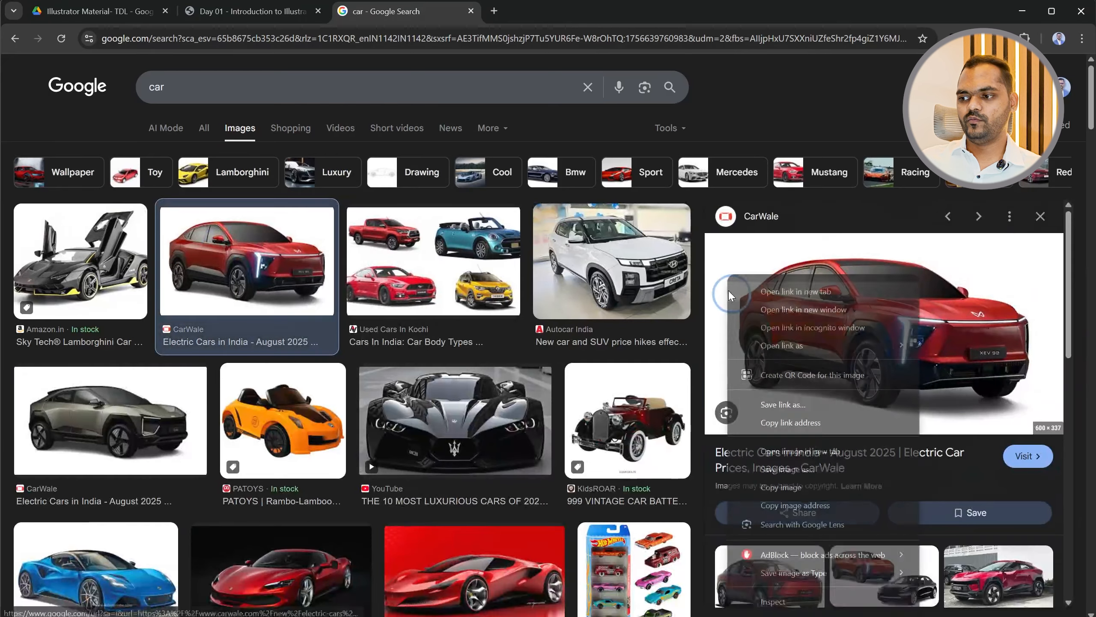
pyautogui.click(796, 487)
# Step: Switch to Illustrator, paste the copied car image, and move it to the right of the green rectangle
pyautogui.hotkey('alt', 'Tab')
pyautogui.click(544, 362)
pyautogui.hotkey('ctrl', 'v')
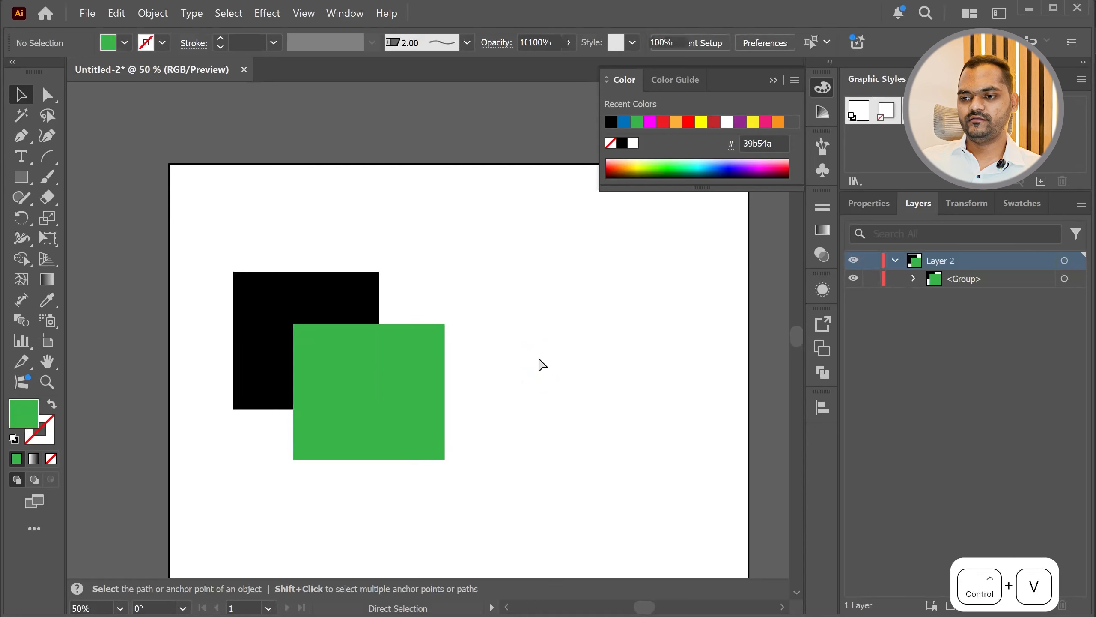
pyautogui.moveTo(397, 339); pyautogui.dragTo(647, 378)
# Step: Preview the car image's Reflect on the horizontal axis, and create a mirrored copy across the vertical axis
pyautogui.scroll(-2, 241, 326)
pyautogui.rightClick(259, 350)
pyautogui.moveTo(302, 267)
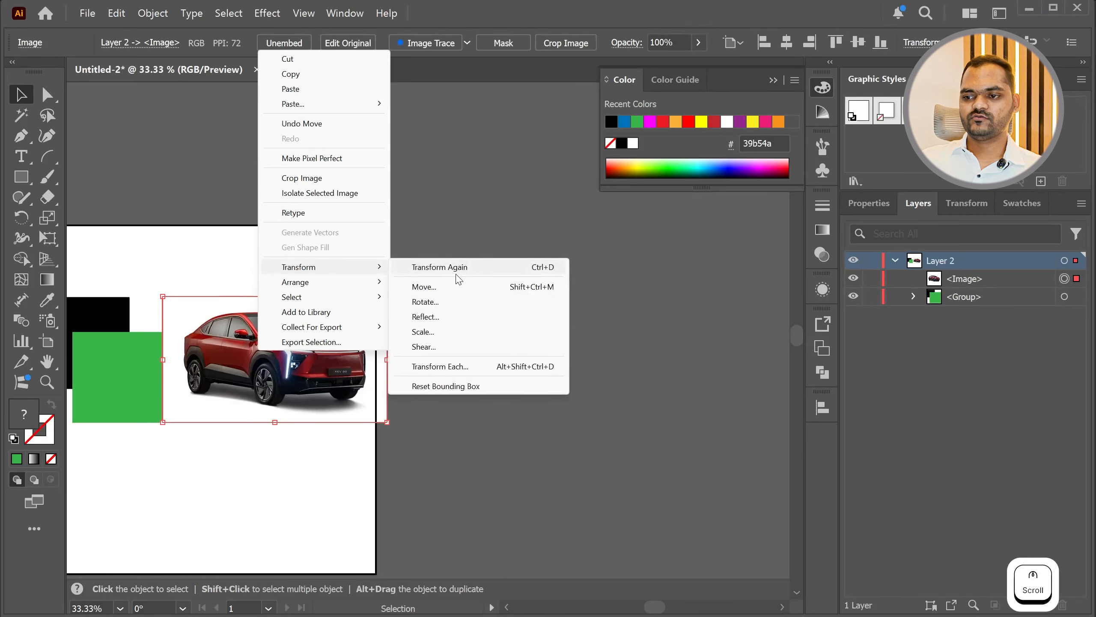
pyautogui.click(423, 317)
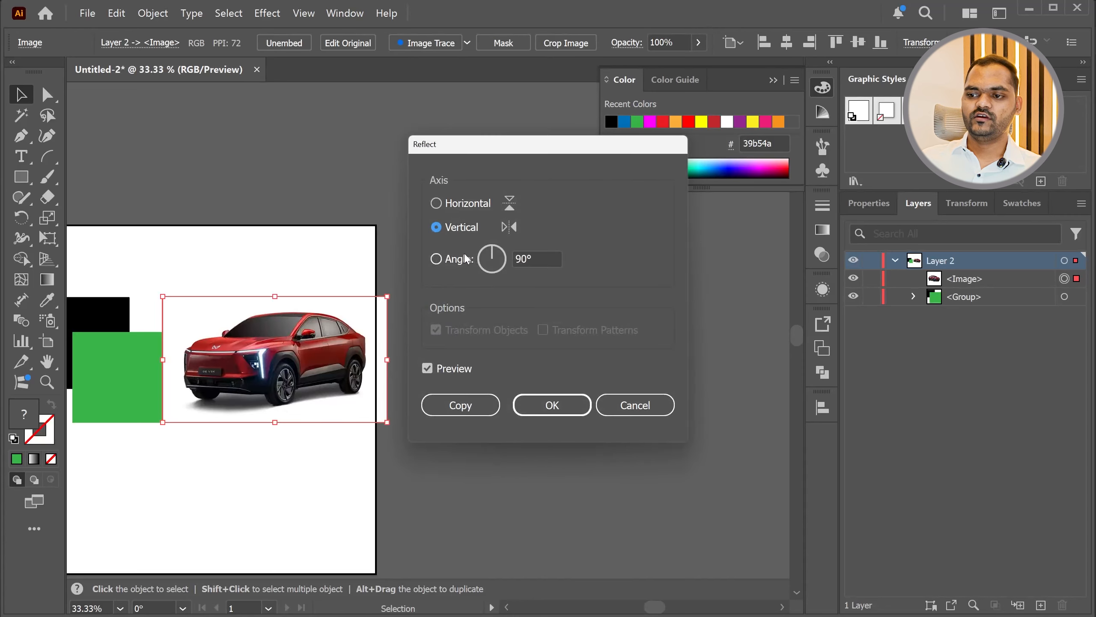
pyautogui.click(436, 203)
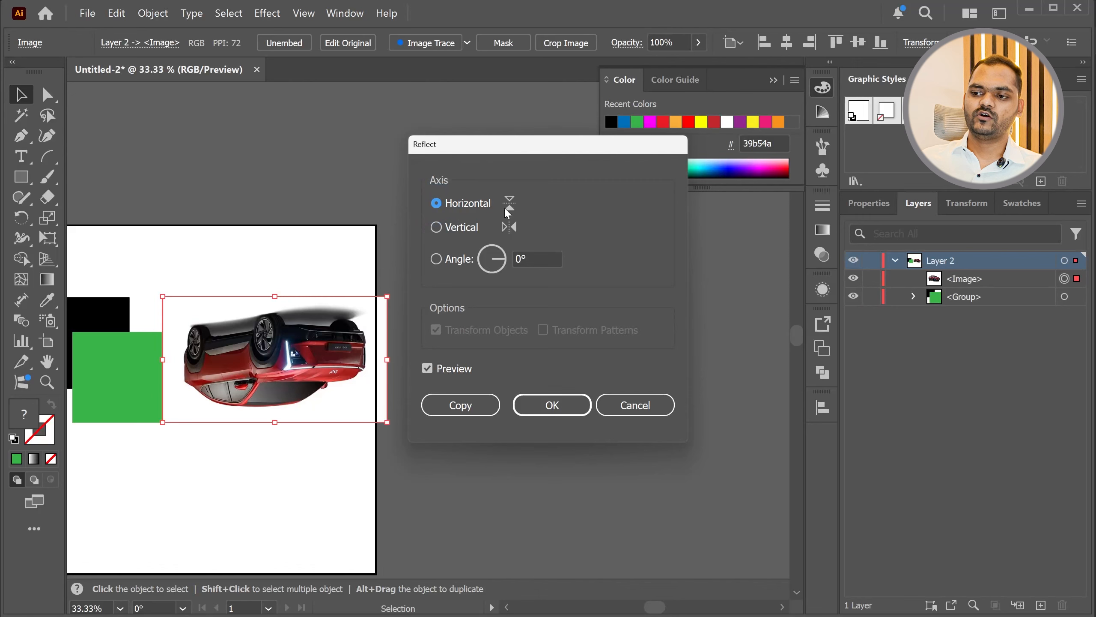
pyautogui.click(436, 227)
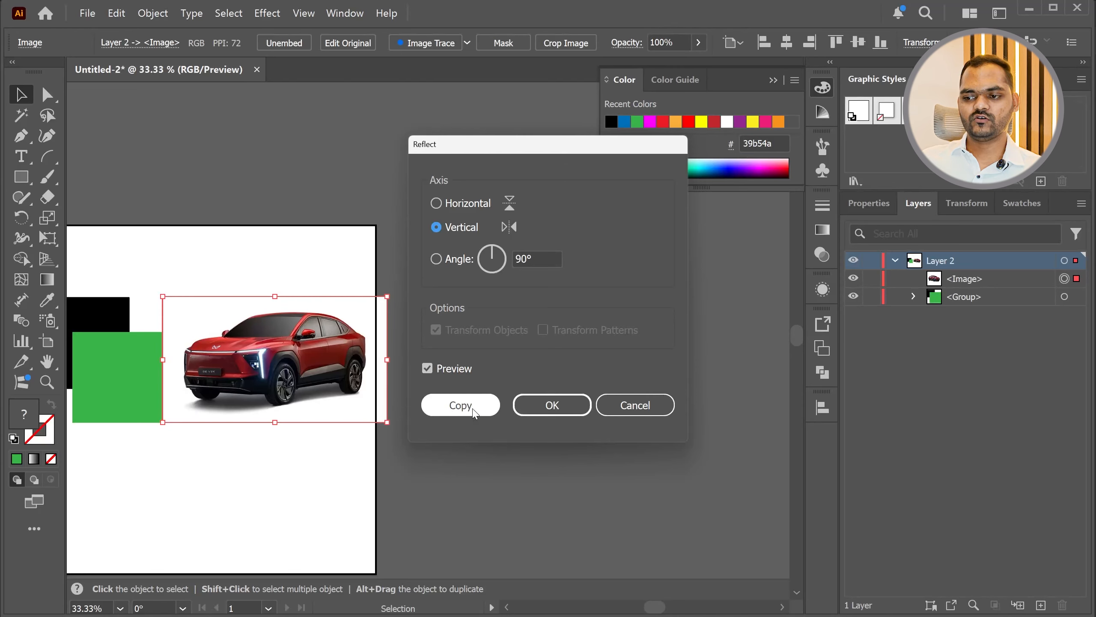
pyautogui.click(449, 405)
# Step: Place the mirrored car beside the original, scale both down together, and position them below the rectangles on the artboard
pyautogui.moveTo(292, 384); pyautogui.dragTo(486, 382)
pyautogui.keyDown('shift'); pyautogui.click(337, 354); pyautogui.keyUp('shift')
pyautogui.scroll(-2, 629, 362)
pyautogui.moveTo(565, 367); pyautogui.dragTo(425, 456)
pyautogui.moveTo(451, 501); pyautogui.dragTo(373, 482)
pyautogui.moveTo(344, 464); pyautogui.dragTo(392, 481)
pyautogui.click(568, 484)
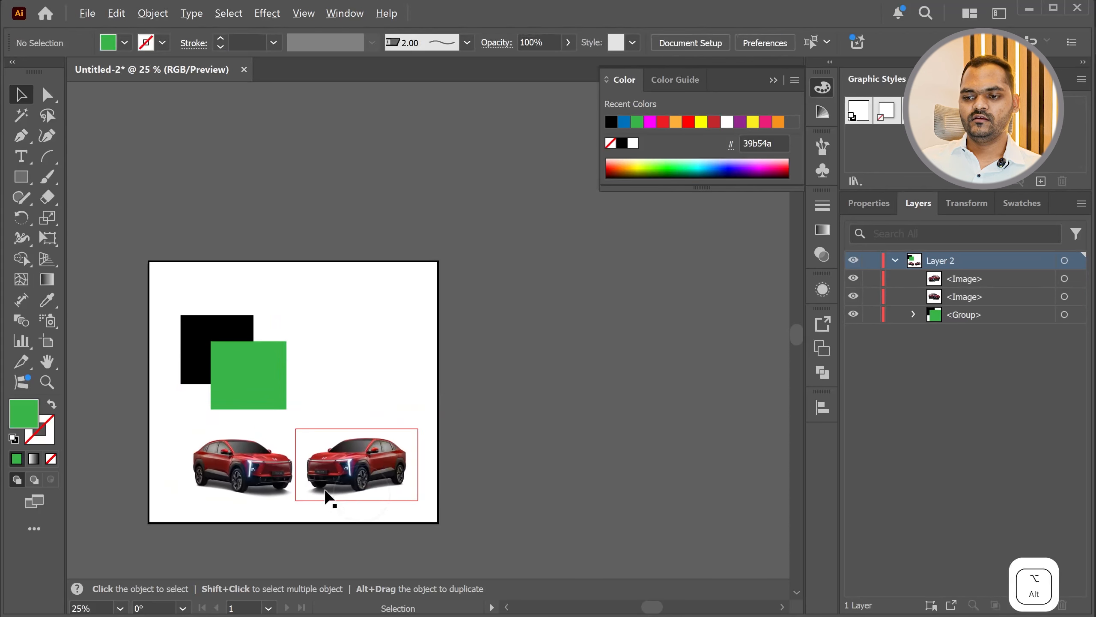
# Step: Examine the original and mirrored car images up close to compare their direction and details
pyautogui.scroll(3, 271, 502)
pyautogui.scroll(-1, 452, 458)
pyautogui.scroll(1, 431, 553)
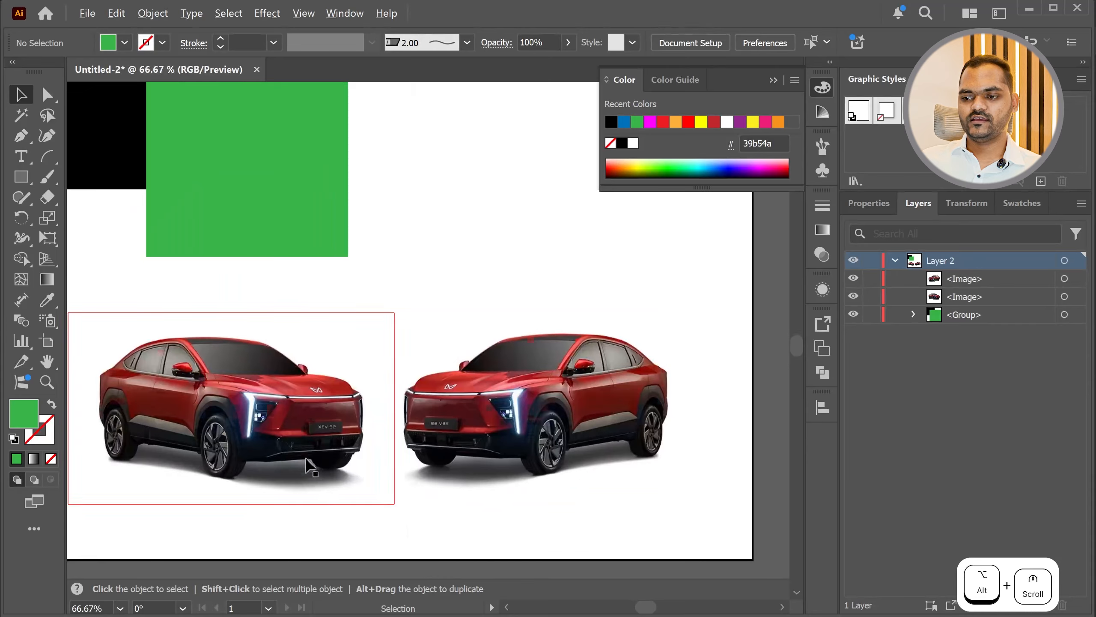
pyautogui.scroll(1, 306, 474)
pyautogui.scroll(-1, 350, 415)
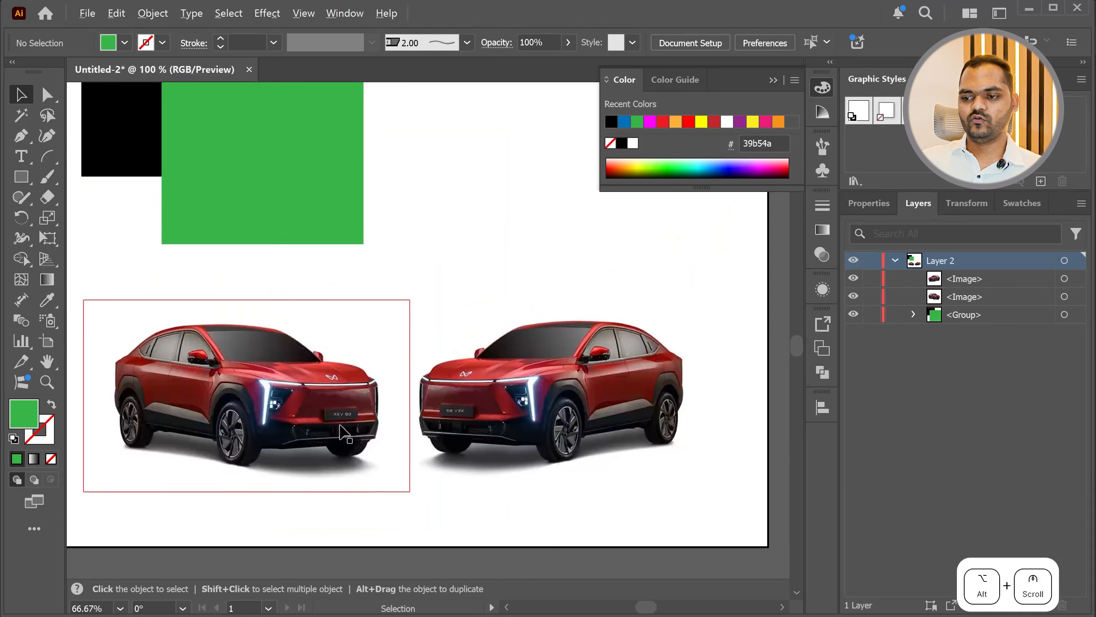
pyautogui.scroll(-2, 427, 536)
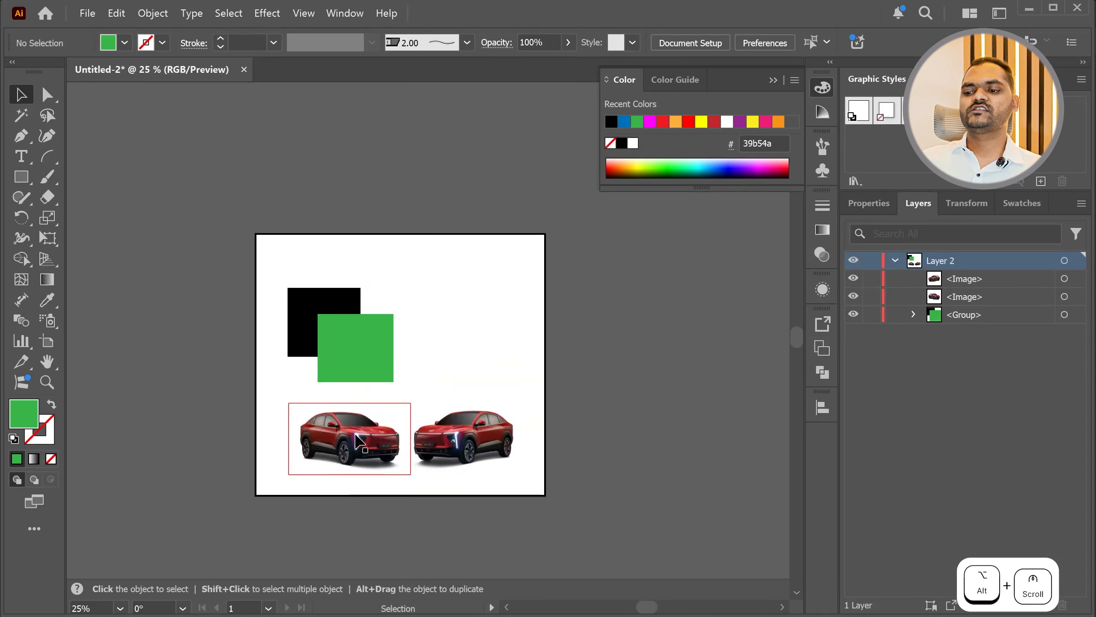
# Step: Switch to the browser's lesson document and read the Join Points topic with its Direct Tools/Select Node/RC/Join instructions
pyautogui.hotkey('alt', 'Tab')
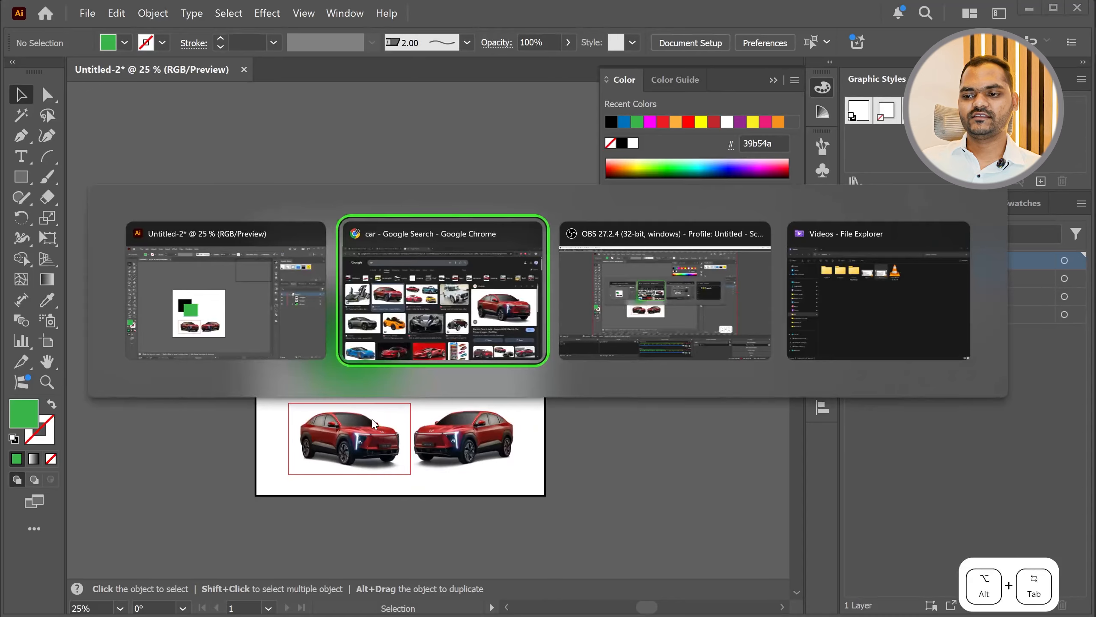
pyautogui.hotkey('alt', 'Tab')
pyautogui.click(262, 317)
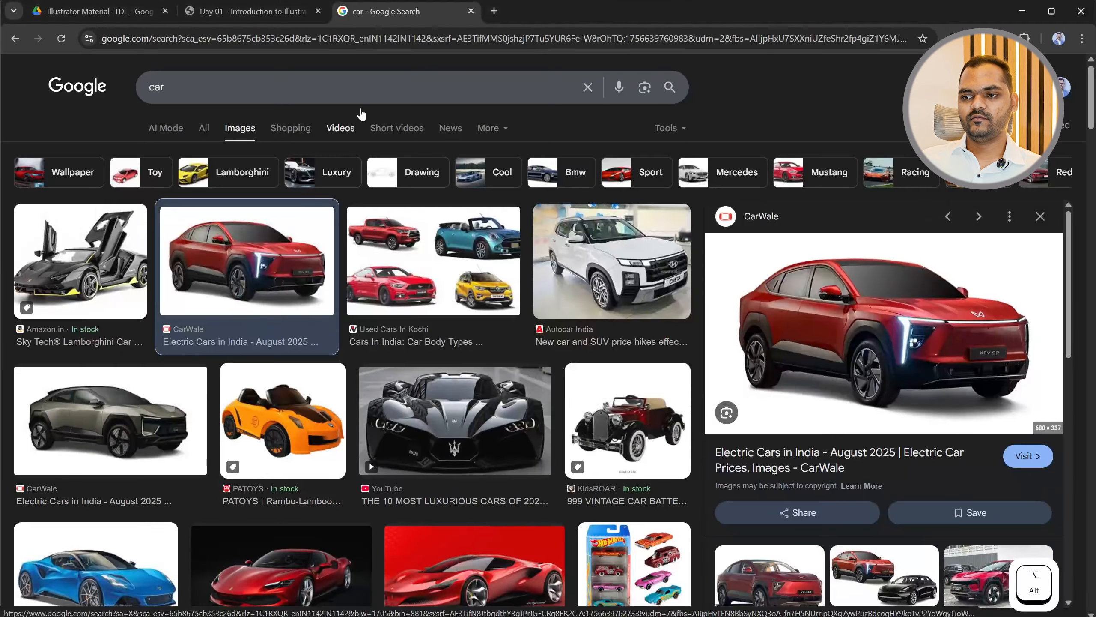
pyautogui.click(254, 10)
pyautogui.moveTo(216, 431); pyautogui.dragTo(405, 431)
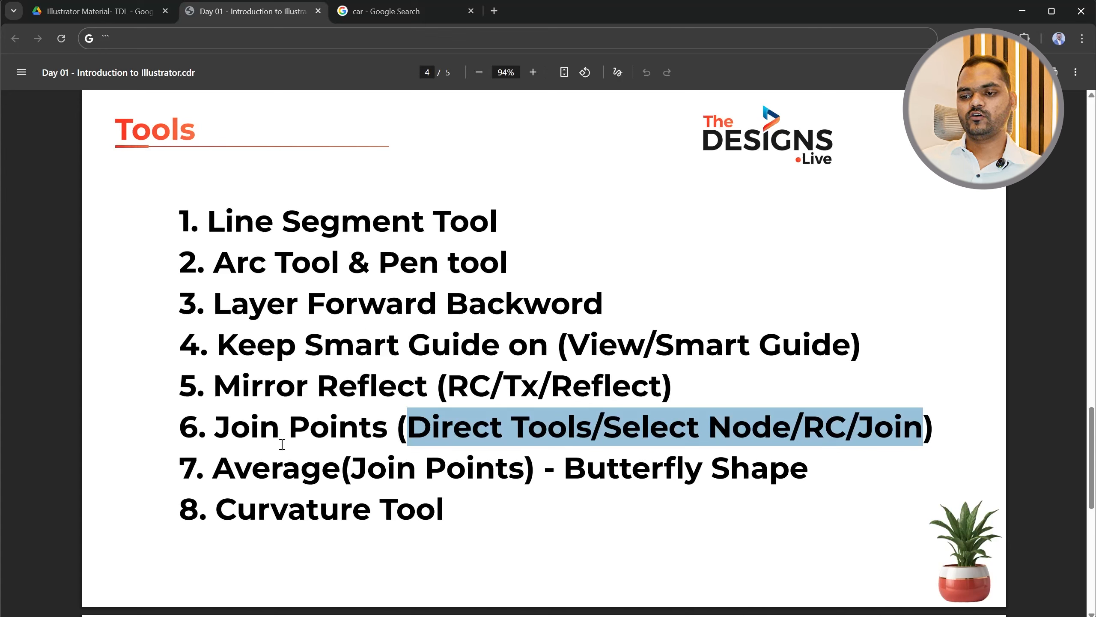
pyautogui.moveTo(214, 432); pyautogui.dragTo(393, 433)
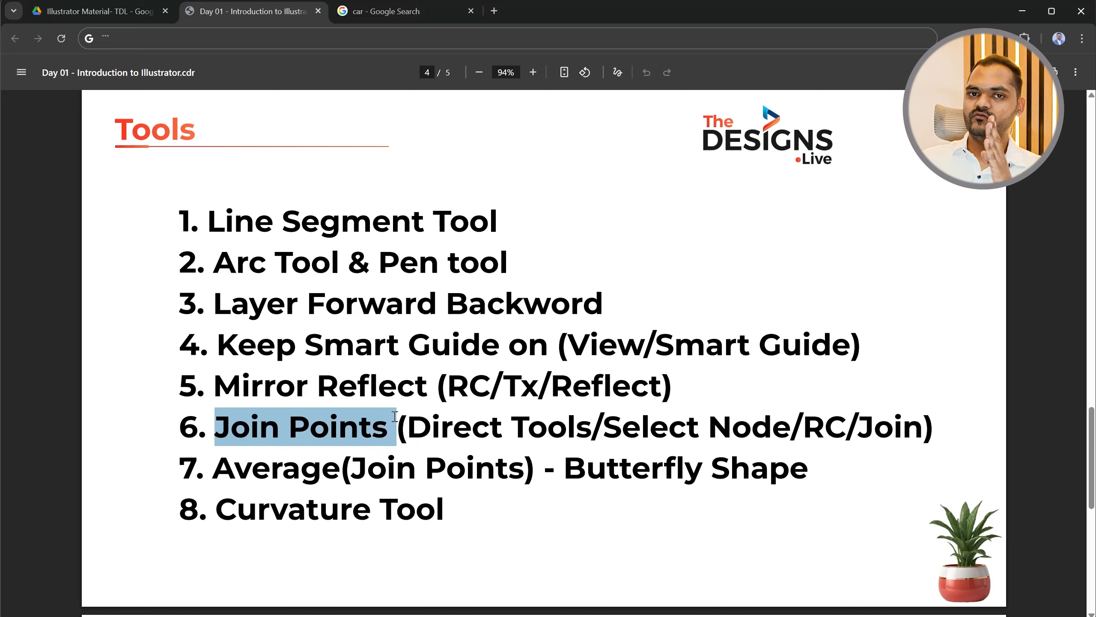
pyautogui.moveTo(407, 432); pyautogui.dragTo(922, 433)
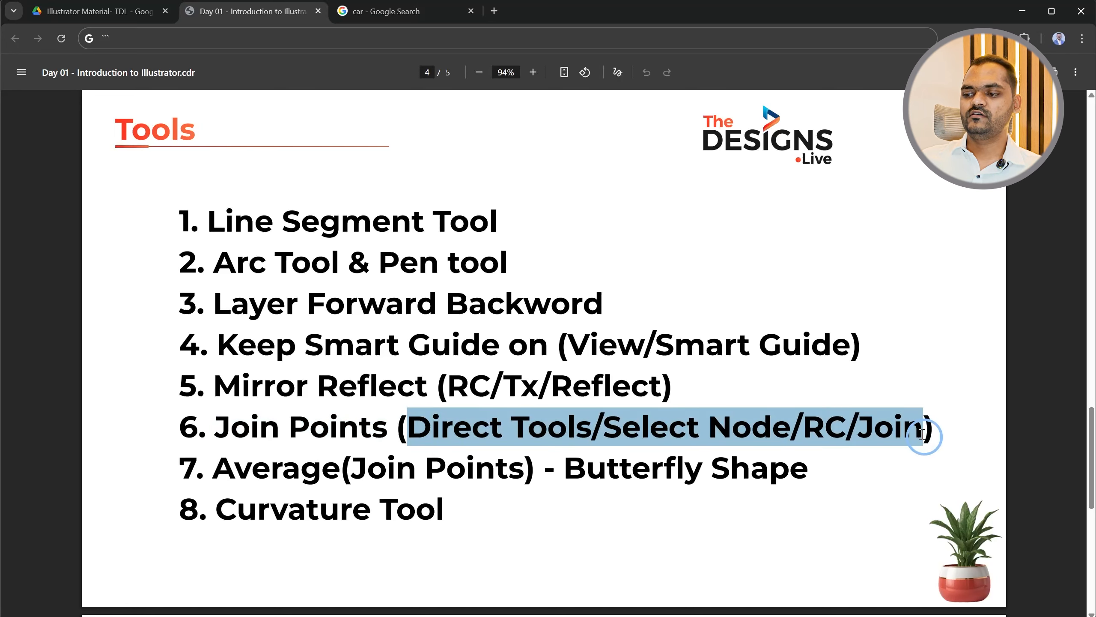
# Step: Switch back to Illustrator and delete all artwork from the artboard
pyautogui.hotkey('alt', 'Tab')
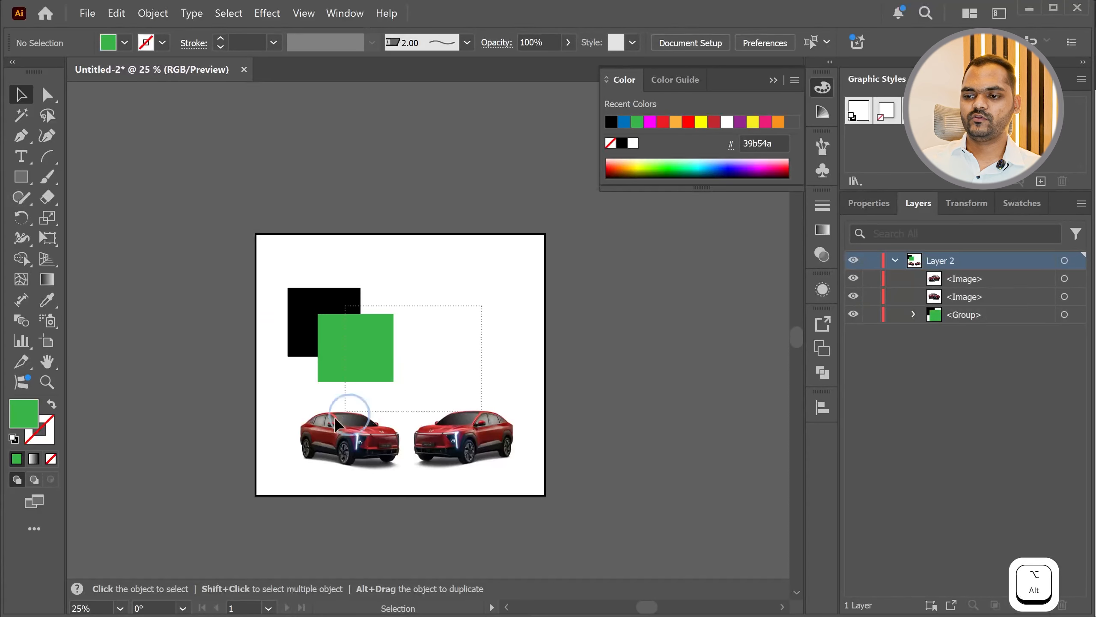
pyautogui.hotkey('ctrl', 'a')
pyautogui.press('Delete')
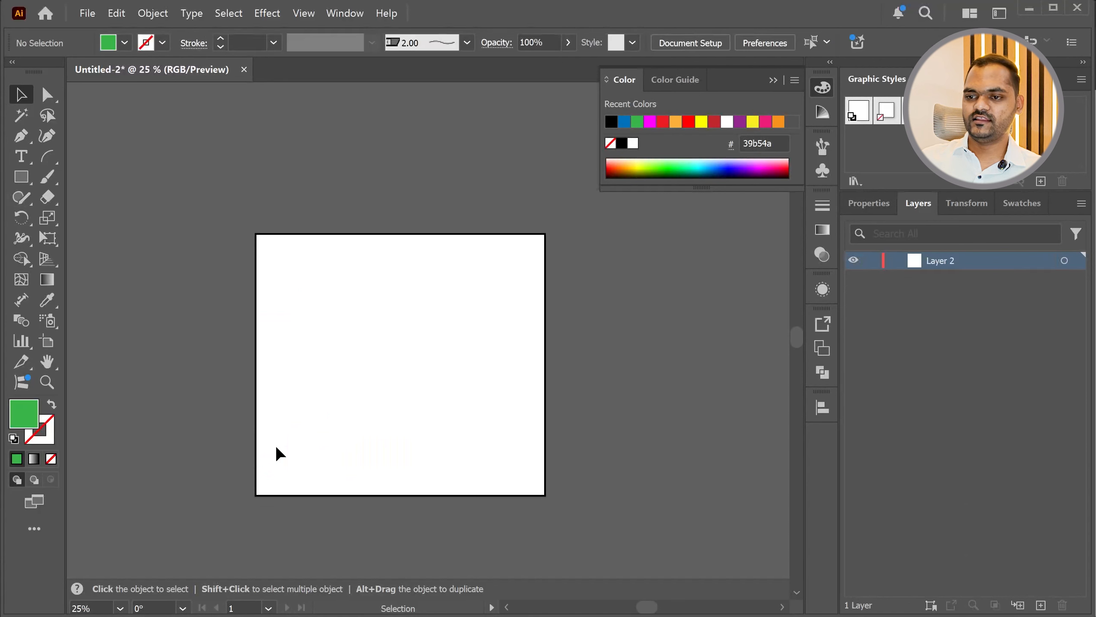
# Step: Draw the right half of a butterfly shape with the Pen tool as an open path with three curved lobes, ending below its start point
pyautogui.click(21, 136)
pyautogui.scroll(1, 405, 352)
pyautogui.click(403, 317)
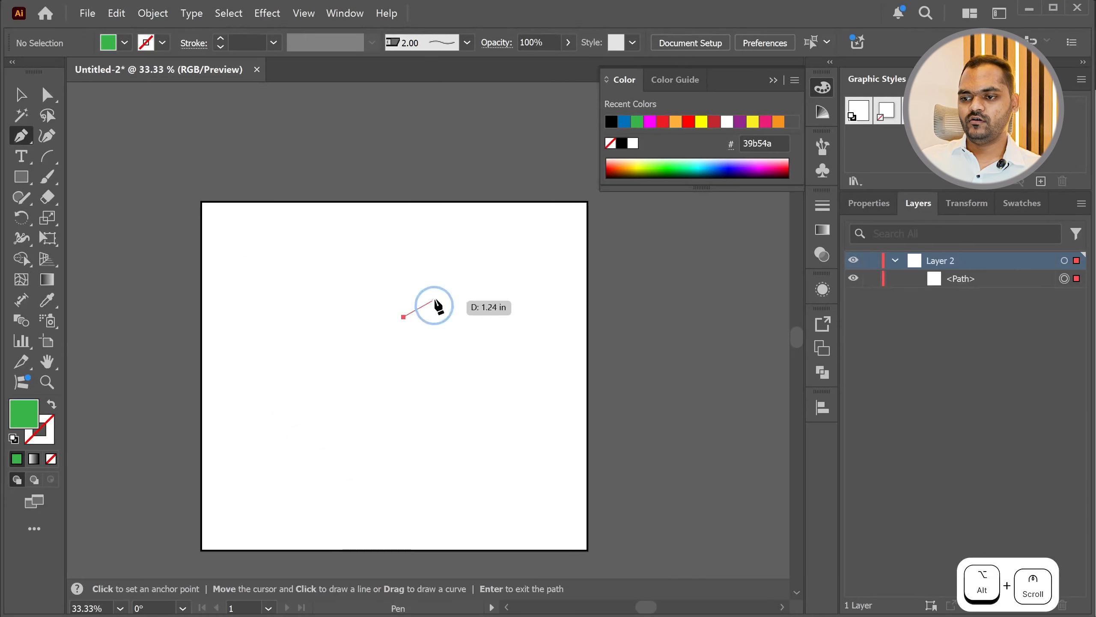
pyautogui.moveTo(495, 277); pyautogui.dragTo(523, 294)
pyautogui.moveTo(510, 332); pyautogui.dragTo(499, 339)
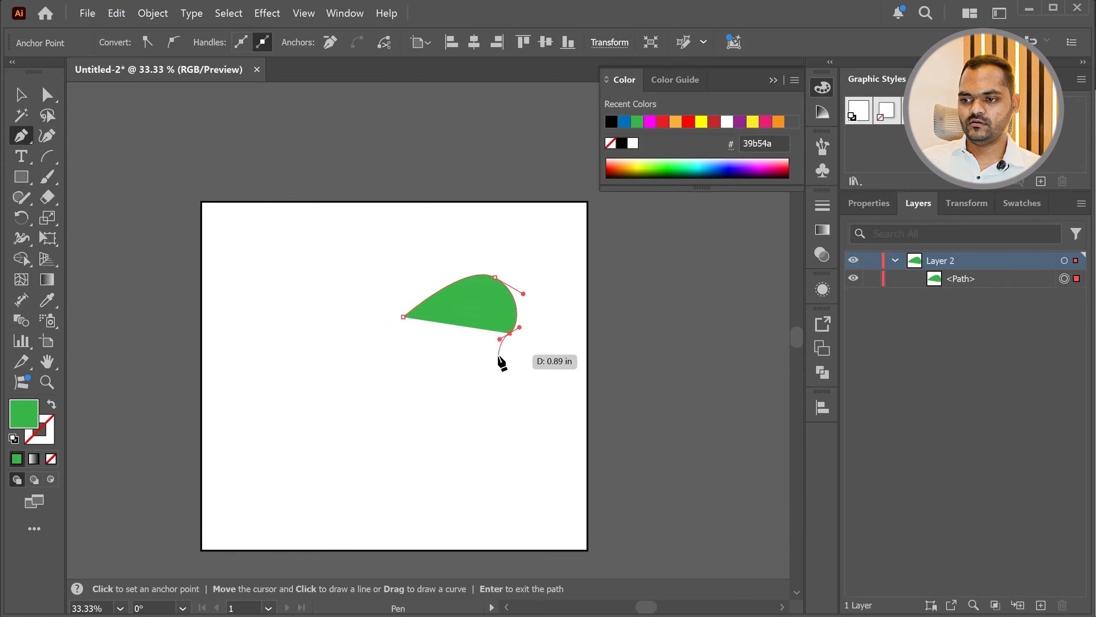
pyautogui.click(510, 335)
pyautogui.moveTo(512, 370); pyautogui.dragTo(493, 385)
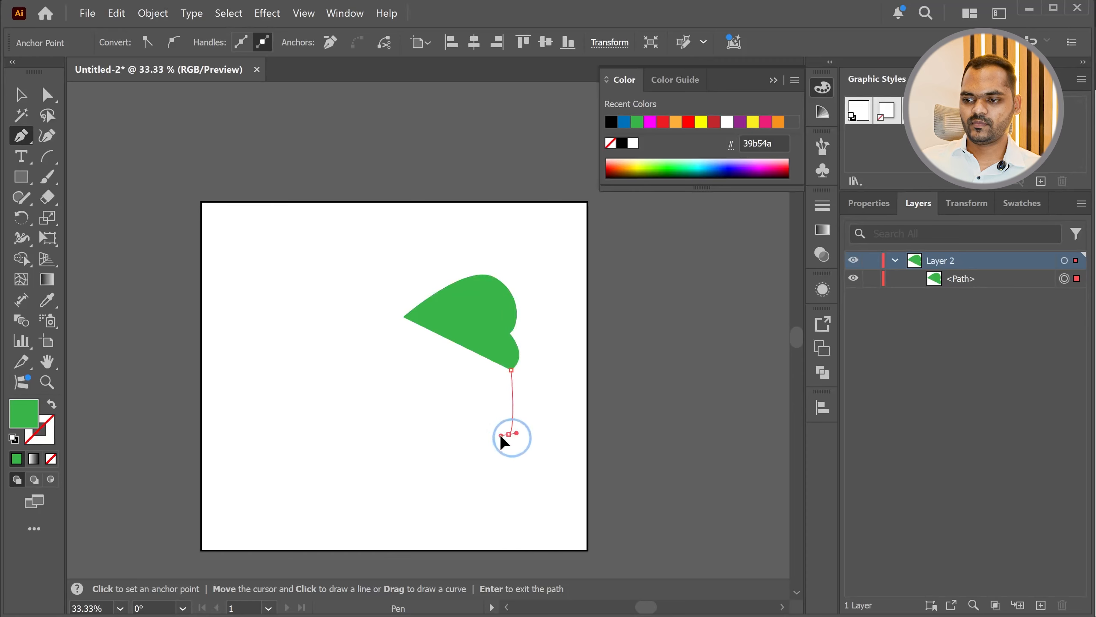
pyautogui.moveTo(487, 445); pyautogui.dragTo(479, 466)
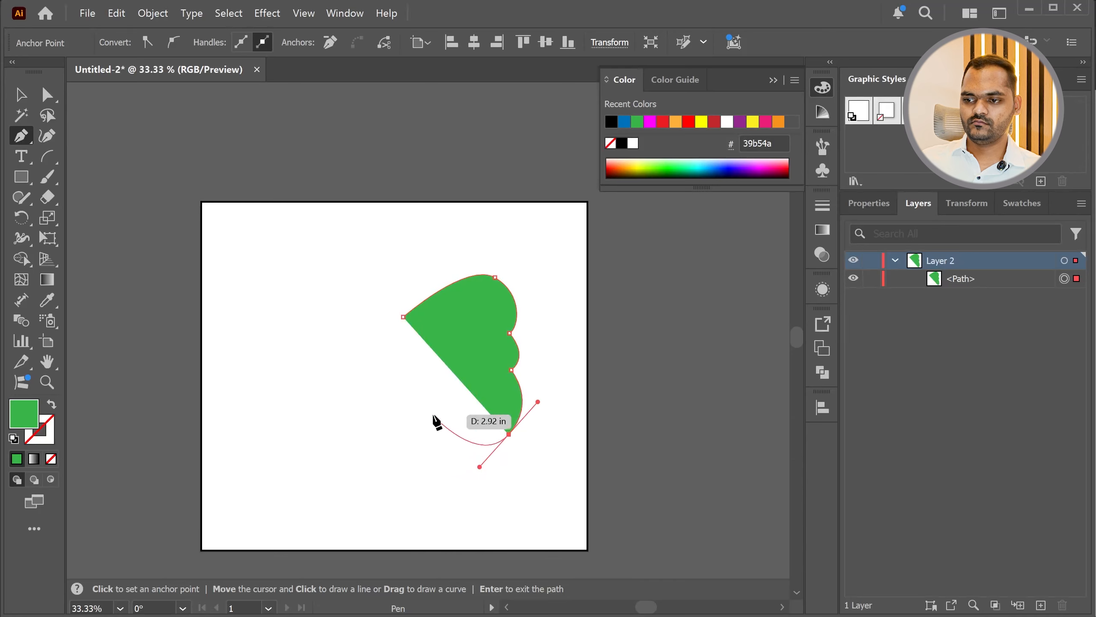
pyautogui.click(403, 405)
pyautogui.moveTo(464, 409); pyautogui.dragTo(381, 413)
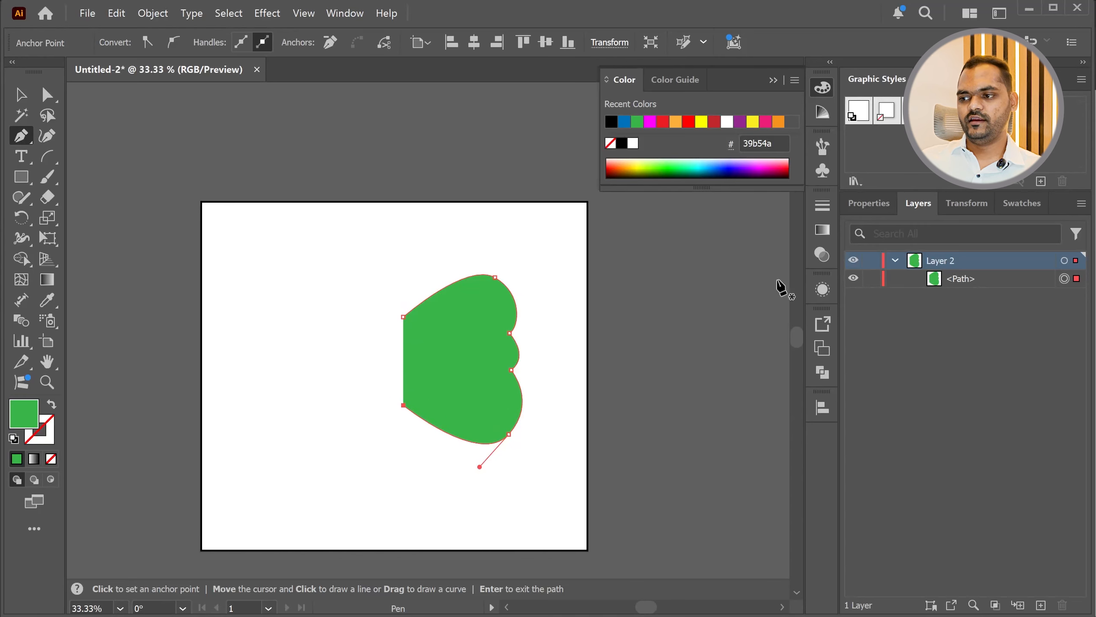
# Step: Set the half-butterfly path's fill to None using the swatches
pyautogui.click(1025, 206)
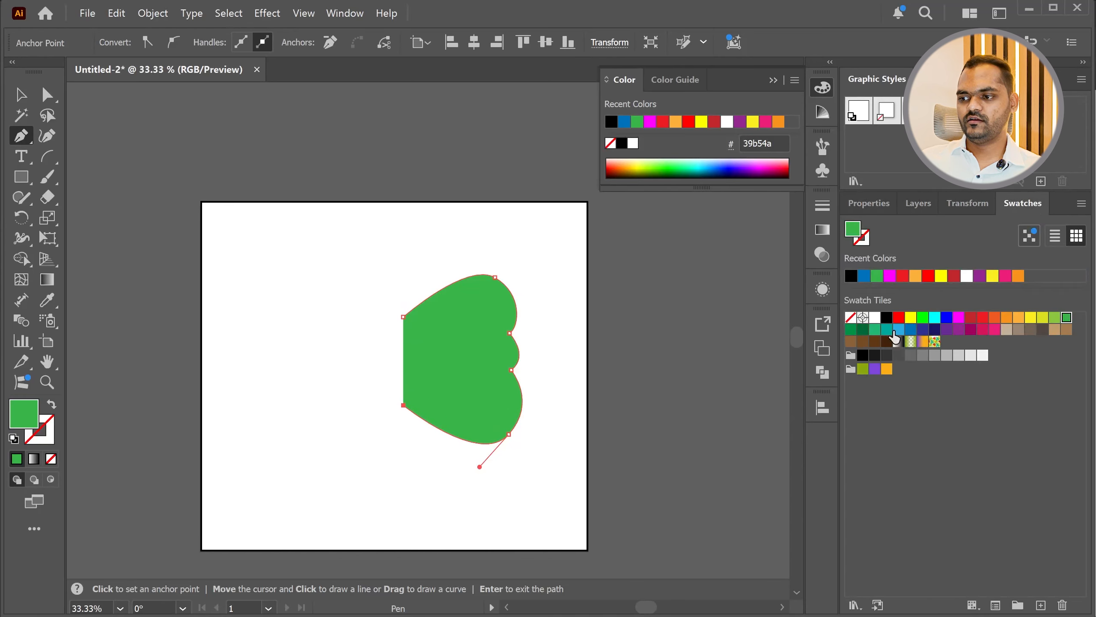
pyautogui.click(850, 318)
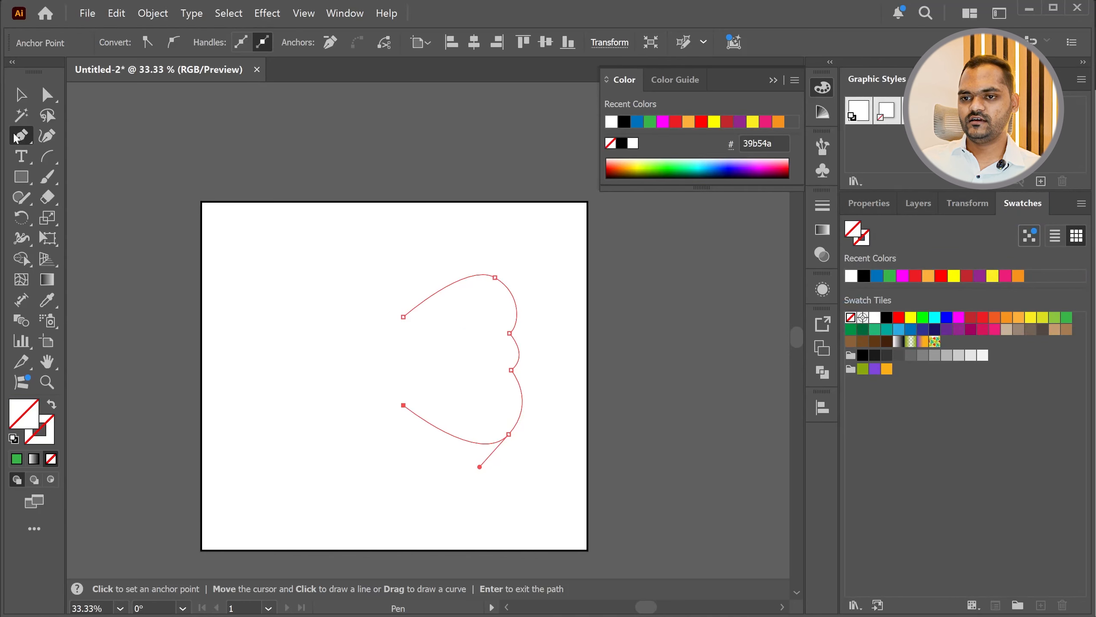
# Step: Select the half-butterfly path and set its stroke weight to 5 pt
pyautogui.click(21, 98)
pyautogui.click(464, 147)
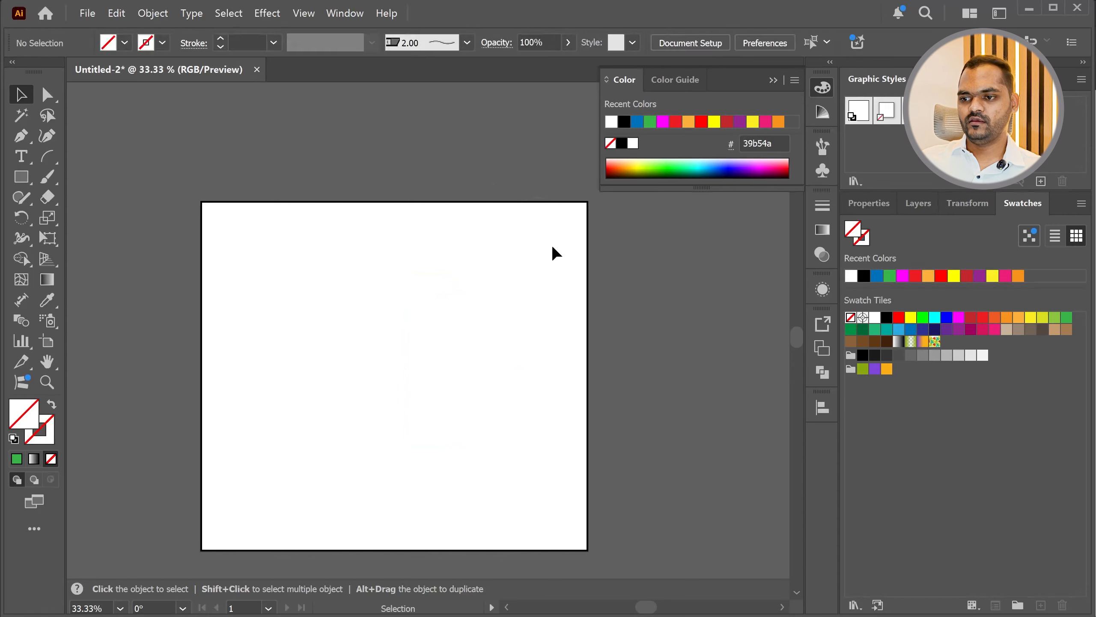
pyautogui.moveTo(430, 372); pyautogui.dragTo(429, 371)
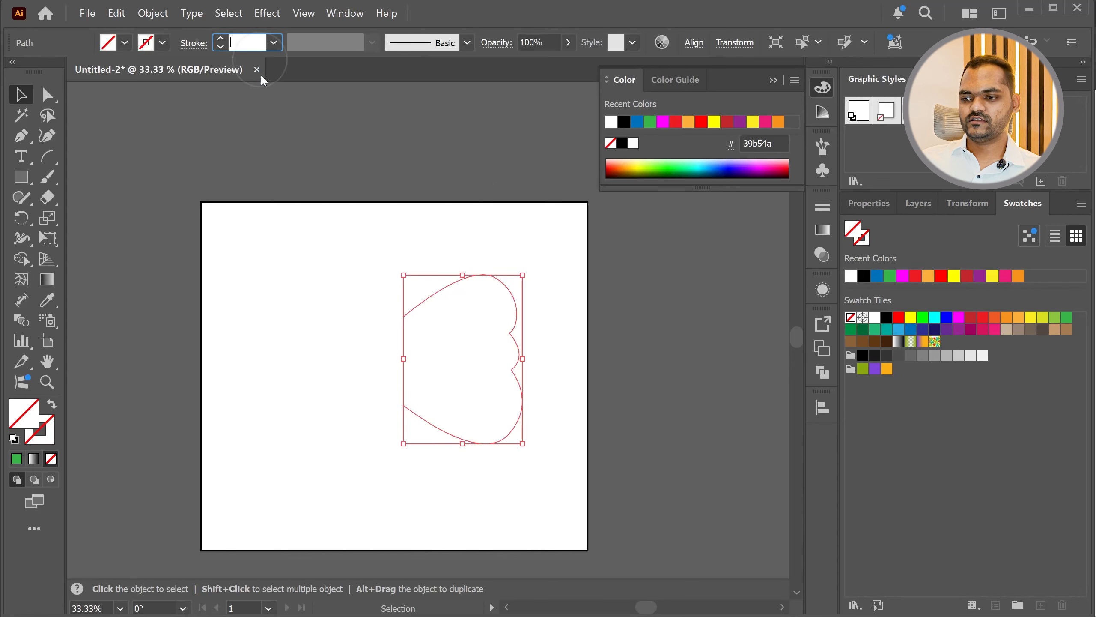
pyautogui.write('5')
pyautogui.press('Return')
pyautogui.click(529, 358)
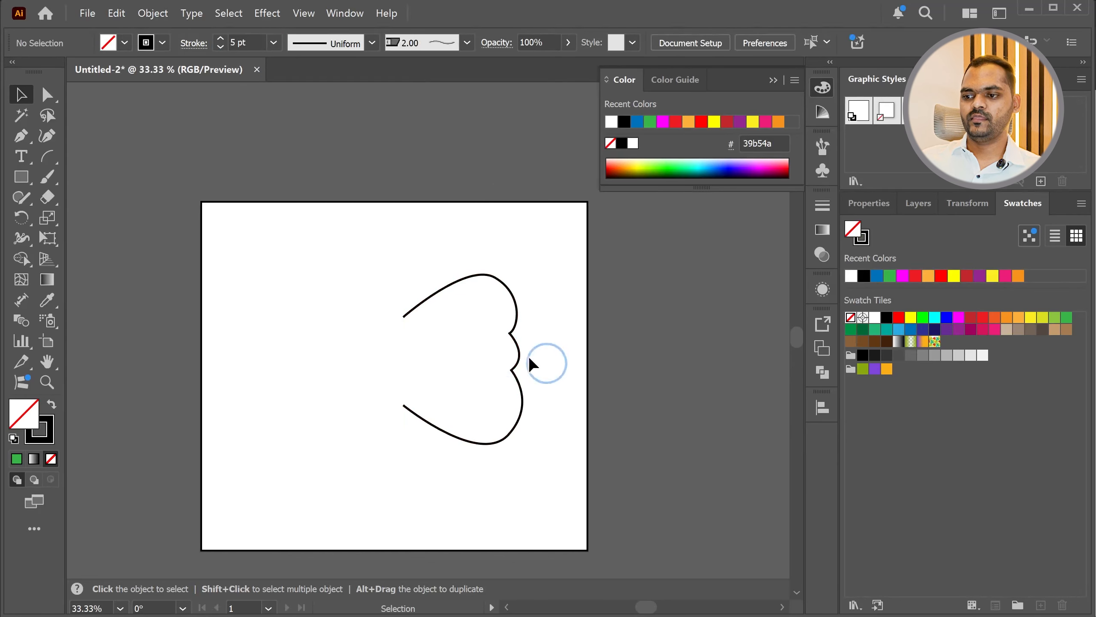
# Step: Reflect the half-butterfly path across the vertical axis as a copy
pyautogui.click(516, 351)
pyautogui.rightClick(516, 346)
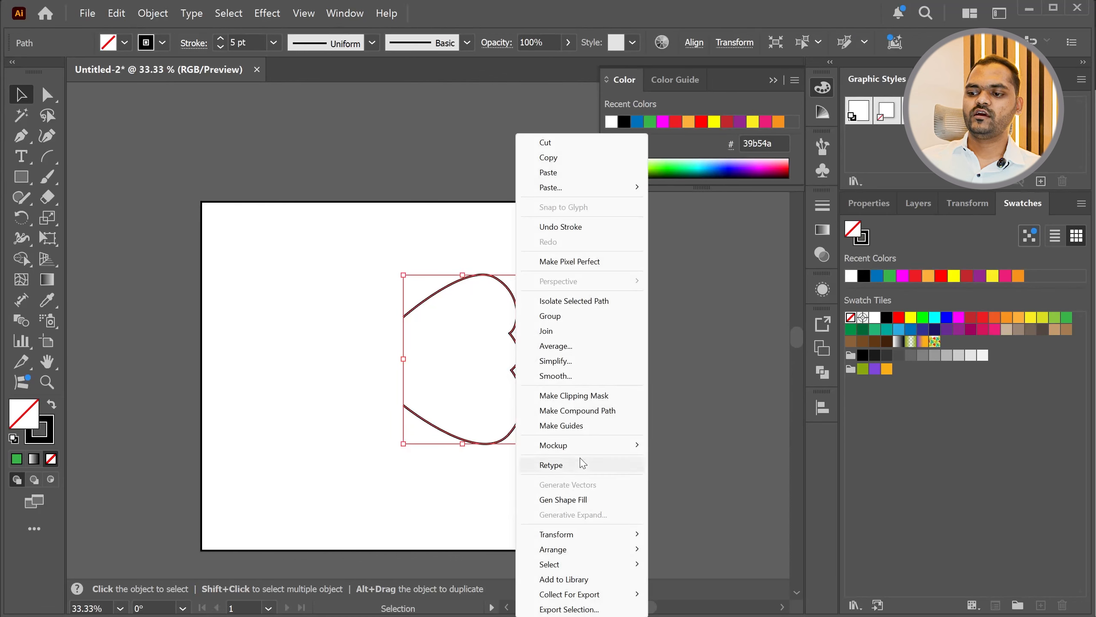
pyautogui.moveTo(578, 534)
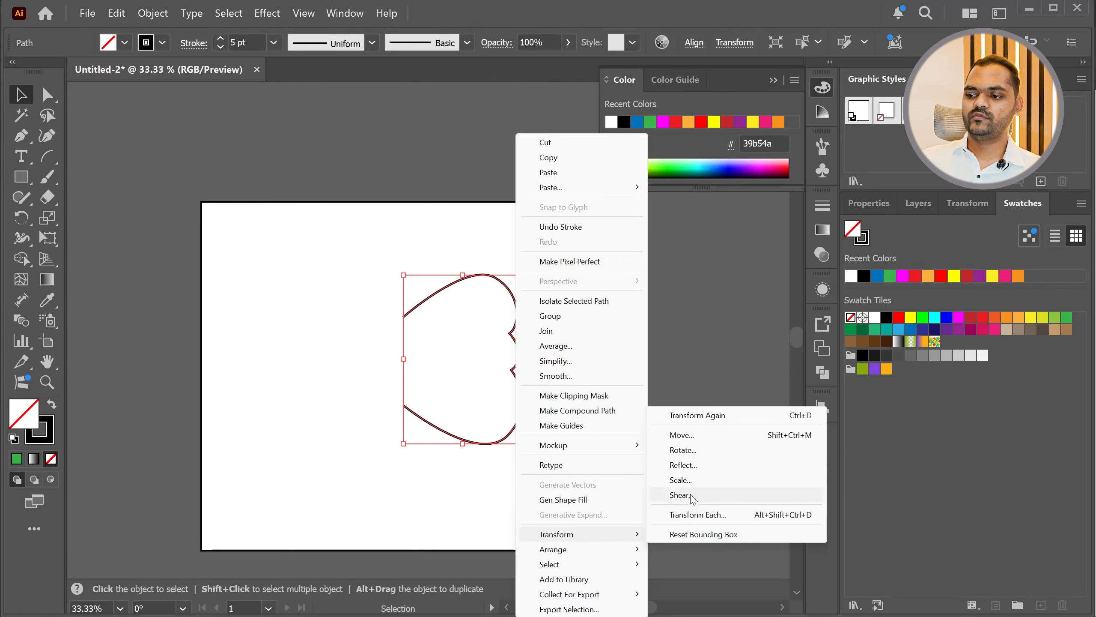
pyautogui.click(687, 464)
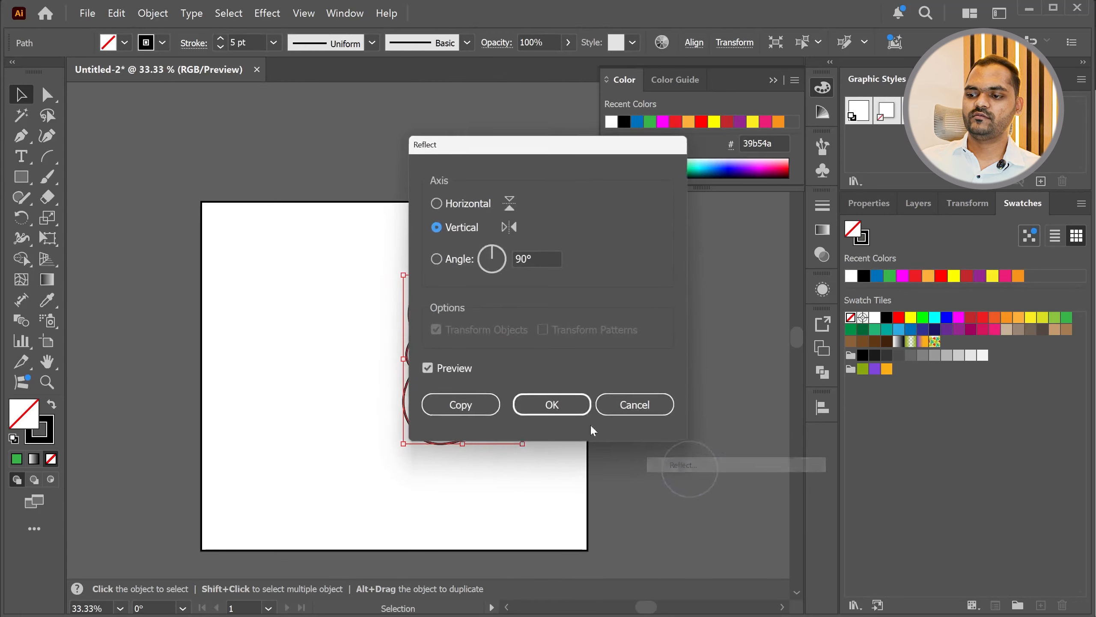
pyautogui.click(466, 408)
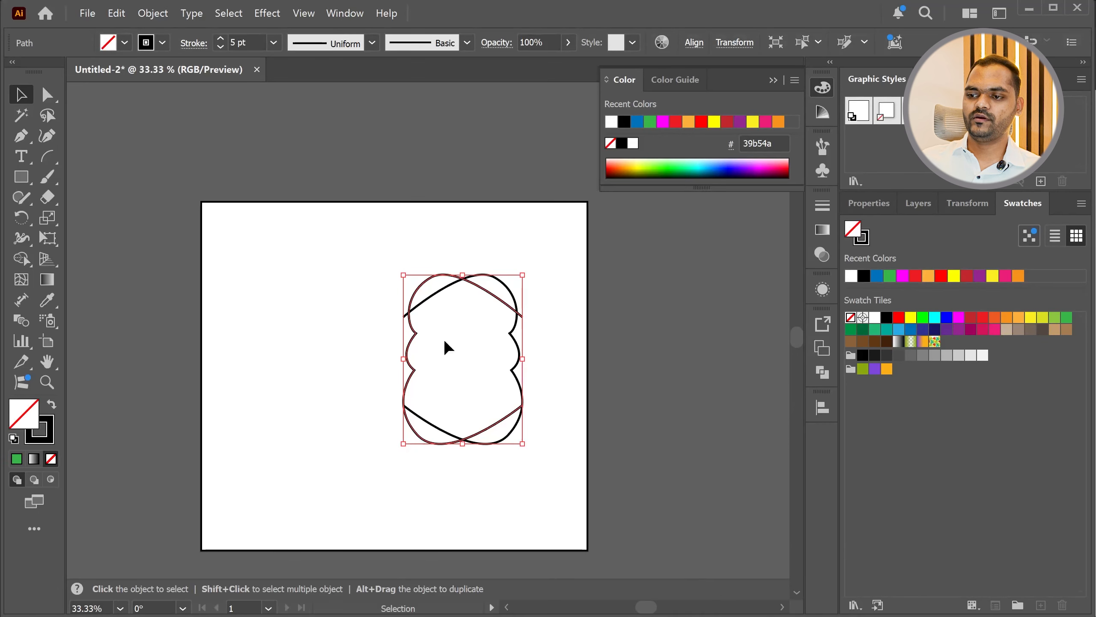
# Step: Move the mirrored copy to the left of the original and nudge it until the open ends of both halves nearly meet at the centre
pyautogui.moveTo(462, 277); pyautogui.dragTo(310, 281)
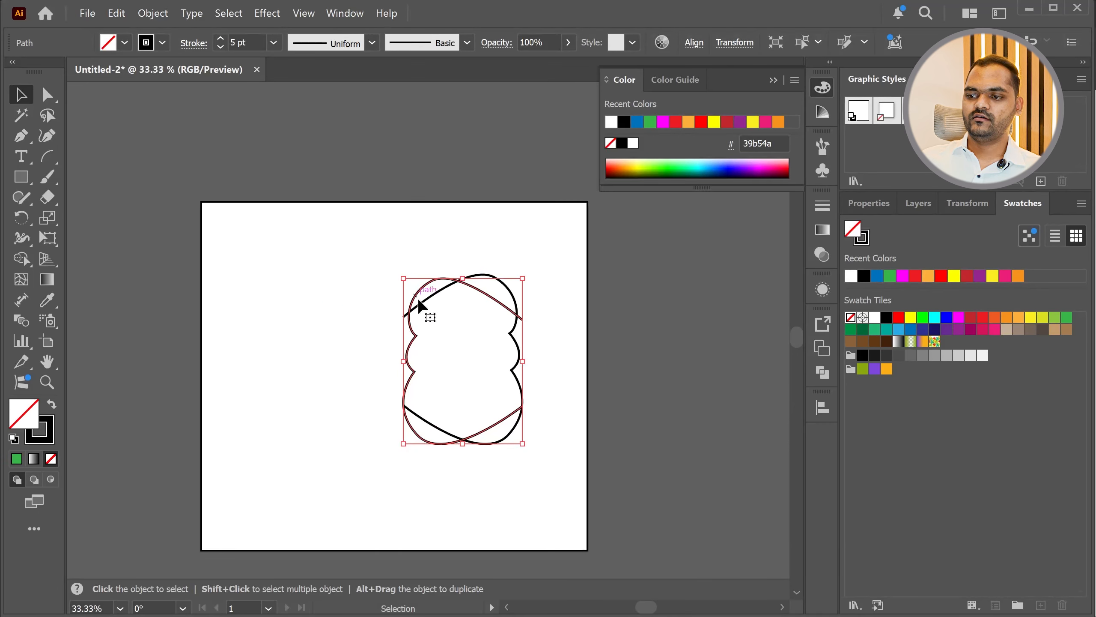
pyautogui.moveTo(410, 302); pyautogui.dragTo(203, 359)
pyautogui.keyDown('alt'); pyautogui.scroll(2, 384, 370); pyautogui.keyUp('alt')
pyautogui.keyDown('alt'); pyautogui.scroll(10, 417, 436); pyautogui.keyUp('alt')
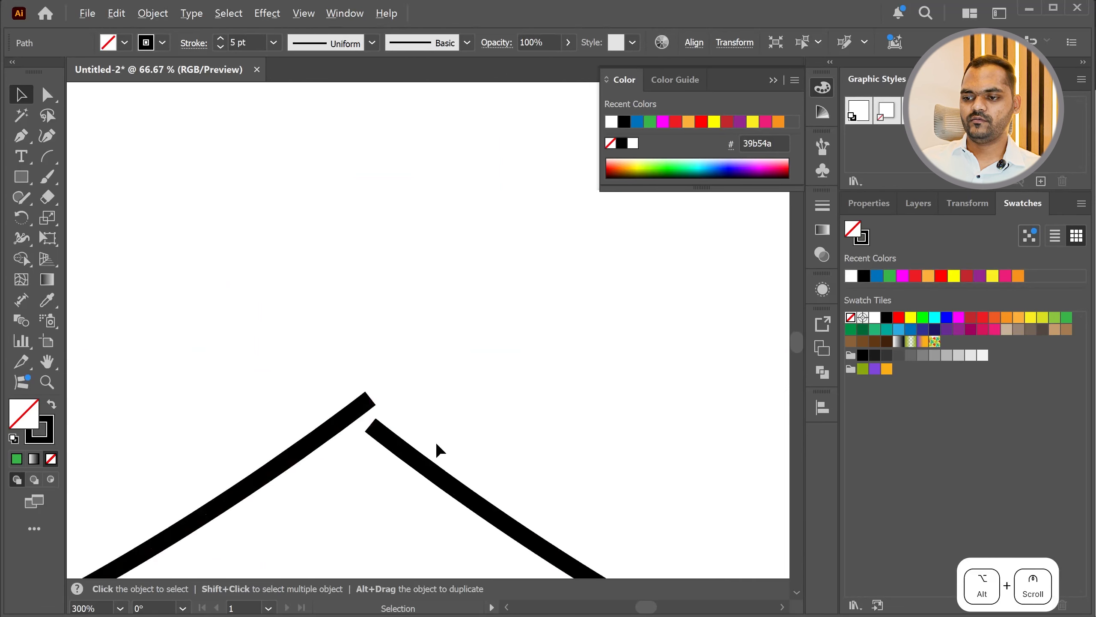
pyautogui.moveTo(325, 245); pyautogui.dragTo(327, 380)
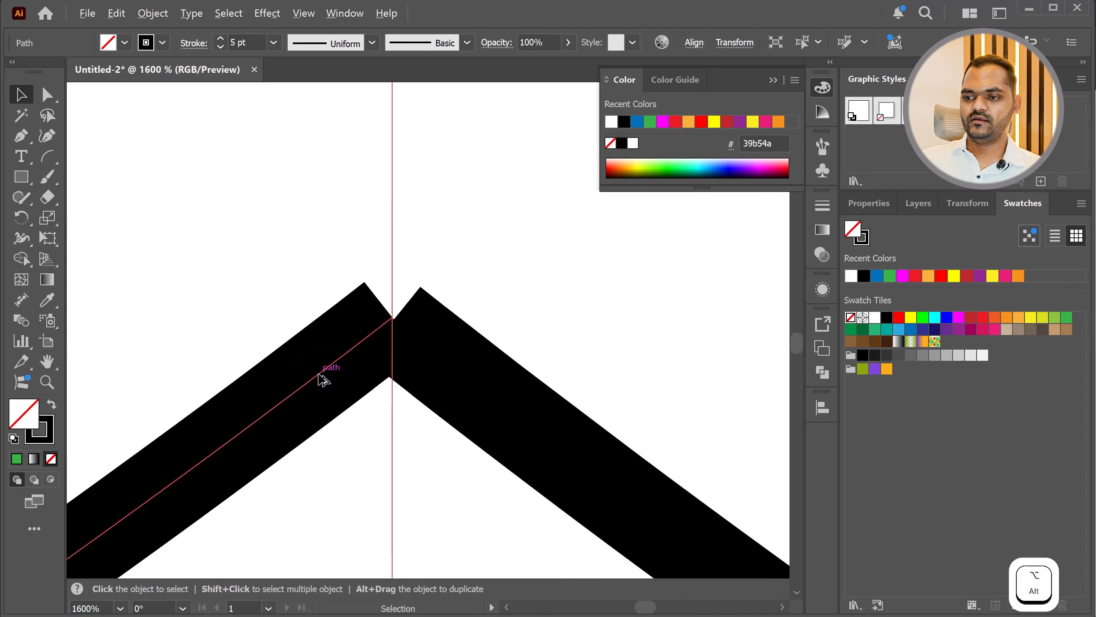
pyautogui.keyDown('alt'); pyautogui.scroll(-10, 339, 380); pyautogui.keyUp('alt')
pyautogui.keyDown('alt'); pyautogui.scroll(6, 420, 357); pyautogui.keyUp('alt')
pyautogui.keyDown('alt'); pyautogui.scroll(1, 420, 356); pyautogui.keyUp('alt')
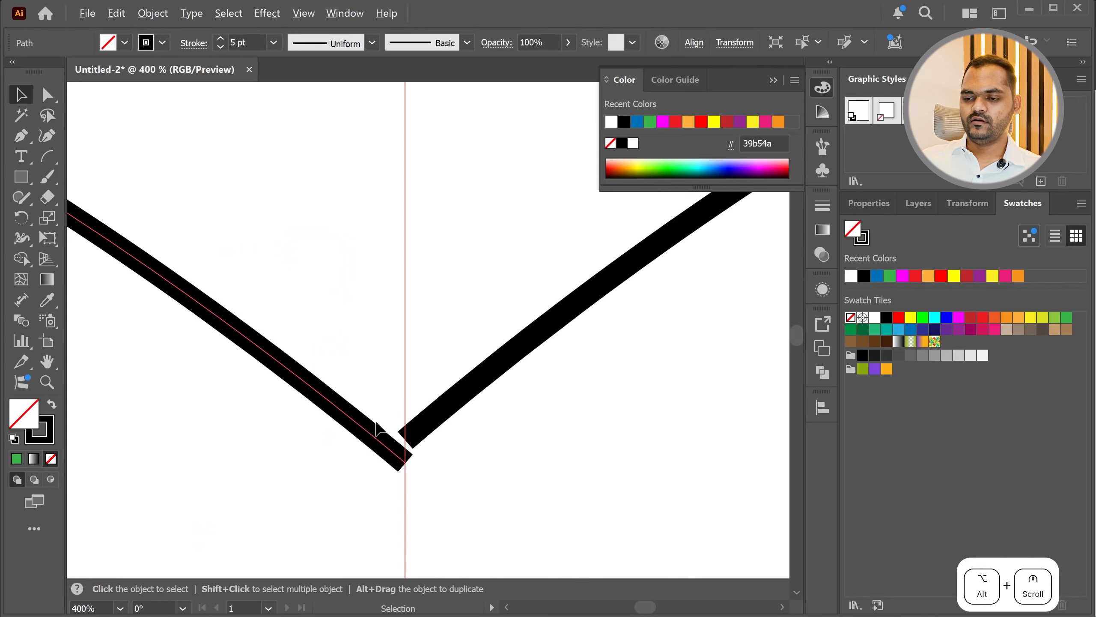
pyautogui.moveTo(375, 445); pyautogui.dragTo(379, 424)
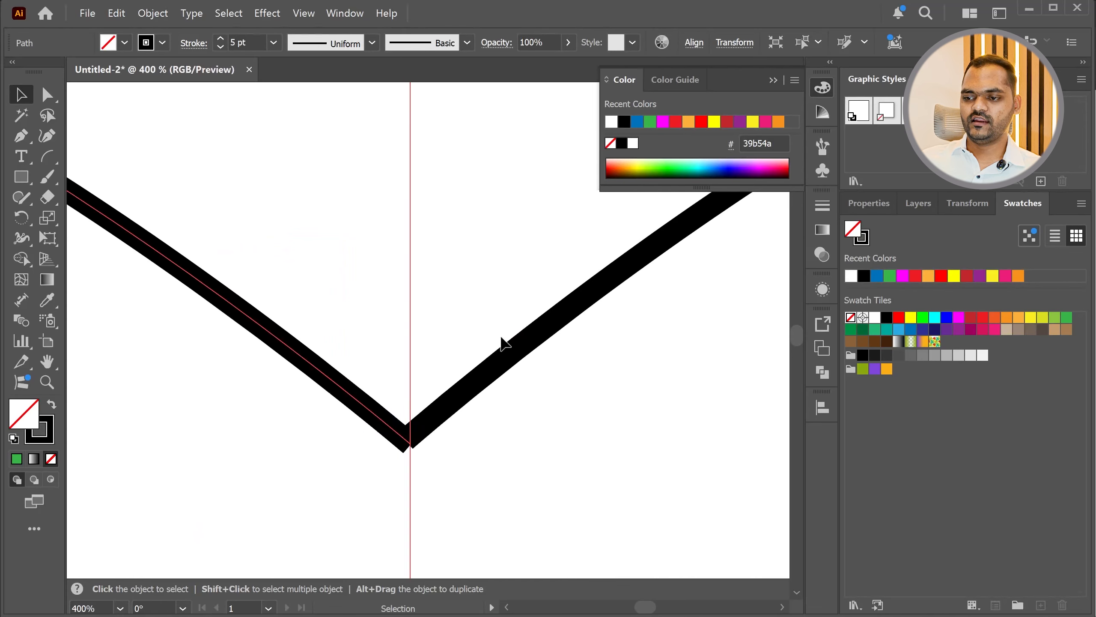
pyautogui.moveTo(328, 481); pyautogui.dragTo(326, 479)
pyautogui.scroll(-5, 320, 421)
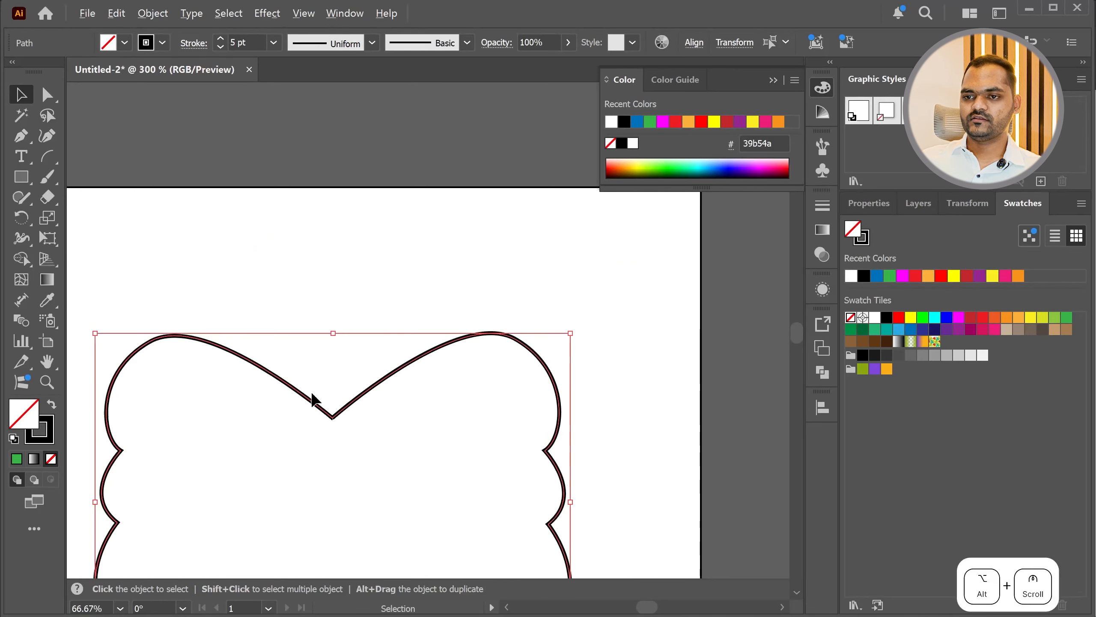
# Step: Select the two end anchors at the butterfly's upper centre with Direct Selection and average them on both axes
pyautogui.click(47, 96)
pyautogui.click(447, 305)
pyautogui.keyDown('alt'); pyautogui.scroll(-2, 448, 321); pyautogui.keyUp('alt')
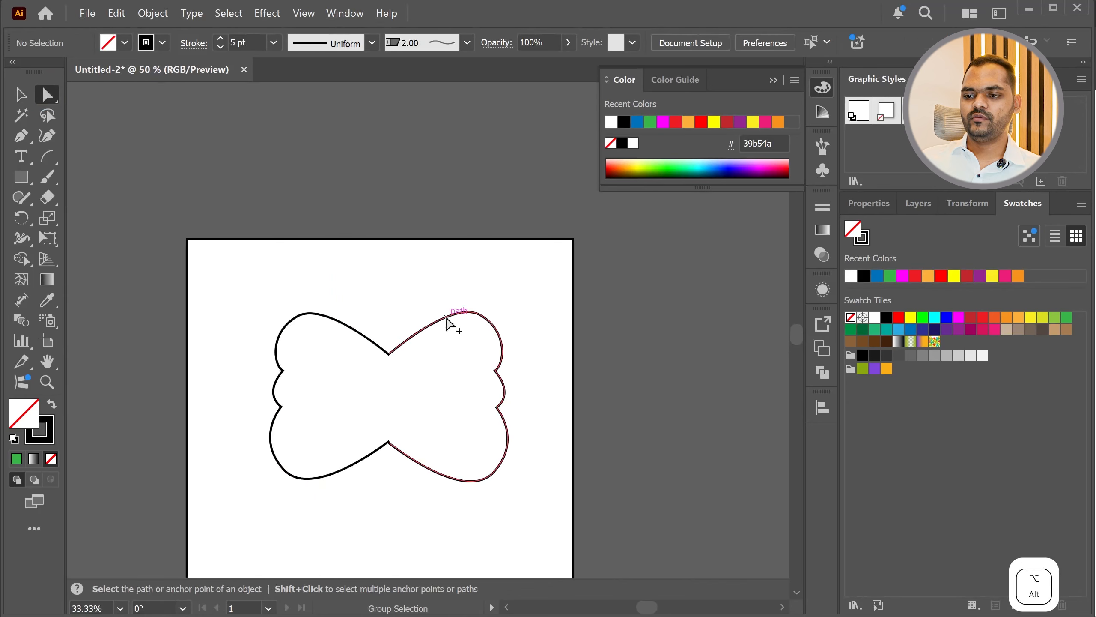
pyautogui.keyDown('alt'); pyautogui.scroll(3, 447, 321); pyautogui.keyUp('alt')
pyautogui.moveTo(392, 289); pyautogui.dragTo(361, 289)
pyautogui.hotkey('ctrl', 'z')
pyautogui.scroll(-3, 367, 318)
pyautogui.scroll(6, 367, 319)
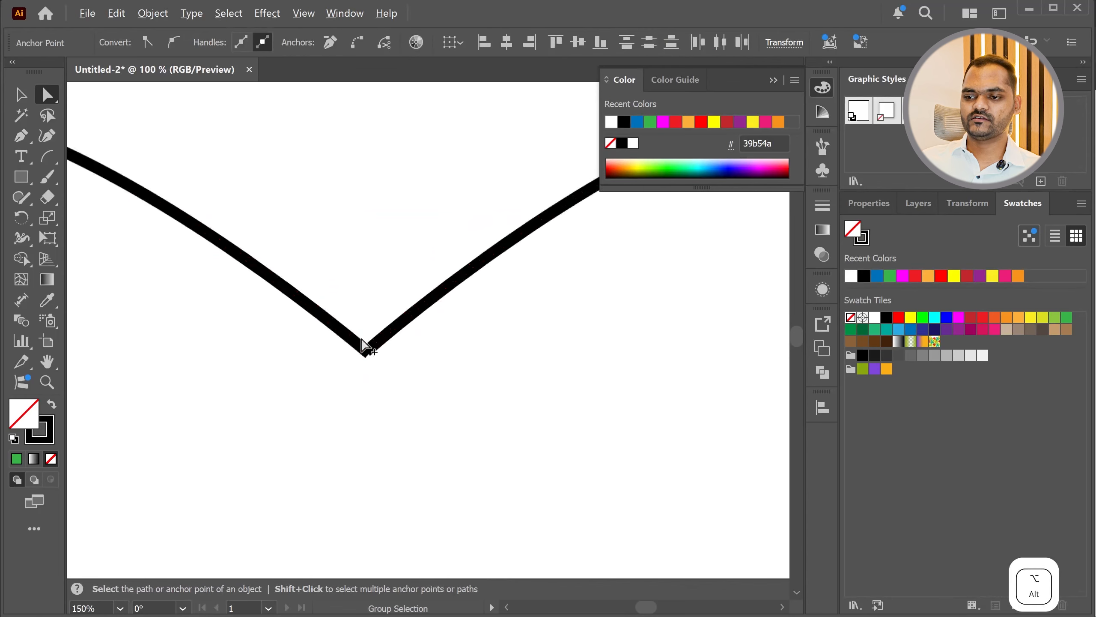
pyautogui.keyDown('alt'); pyautogui.scroll(5, 372, 367); pyautogui.keyUp('alt')
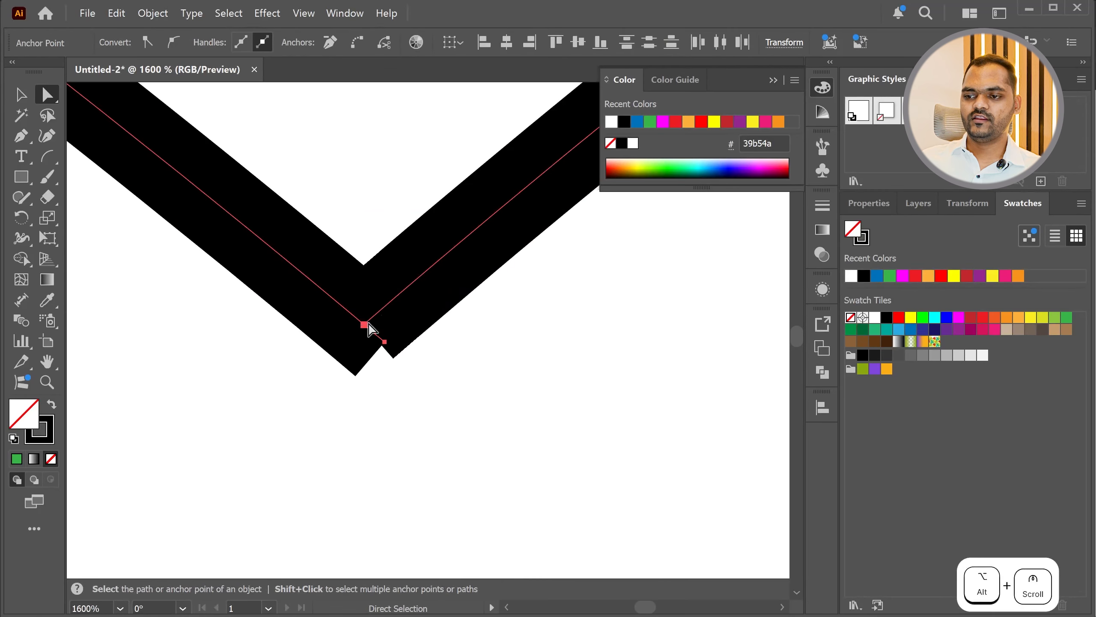
pyautogui.rightClick(385, 343)
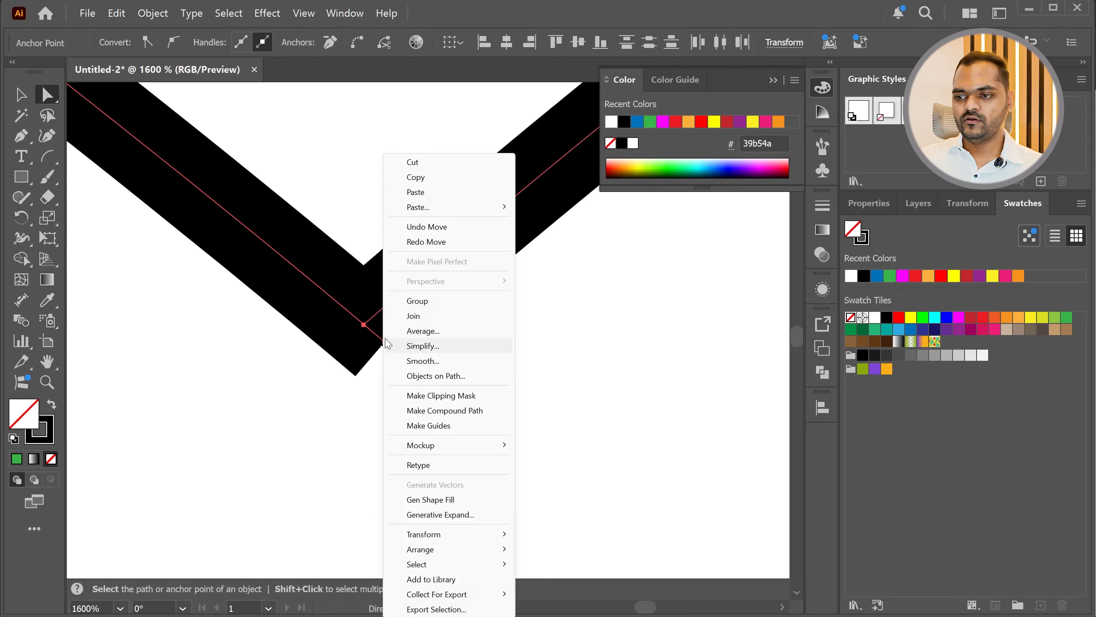
pyautogui.click(434, 332)
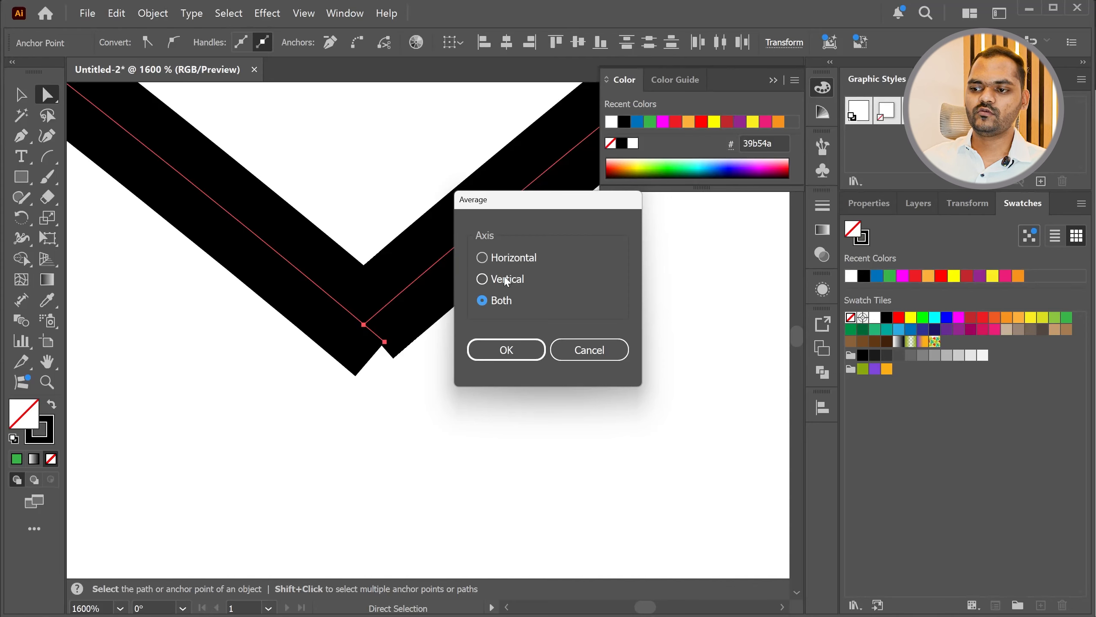
pyautogui.click(513, 351)
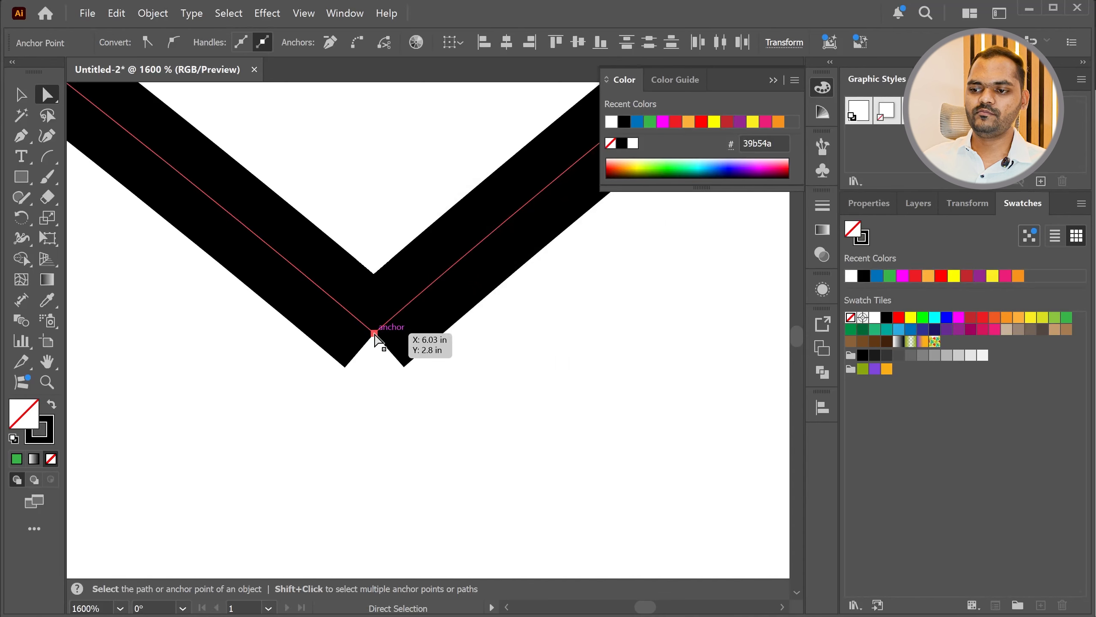
# Step: Join the two coincident end anchors at the butterfly's upper centre into one corner point
pyautogui.rightClick(374, 340)
pyautogui.click(406, 316)
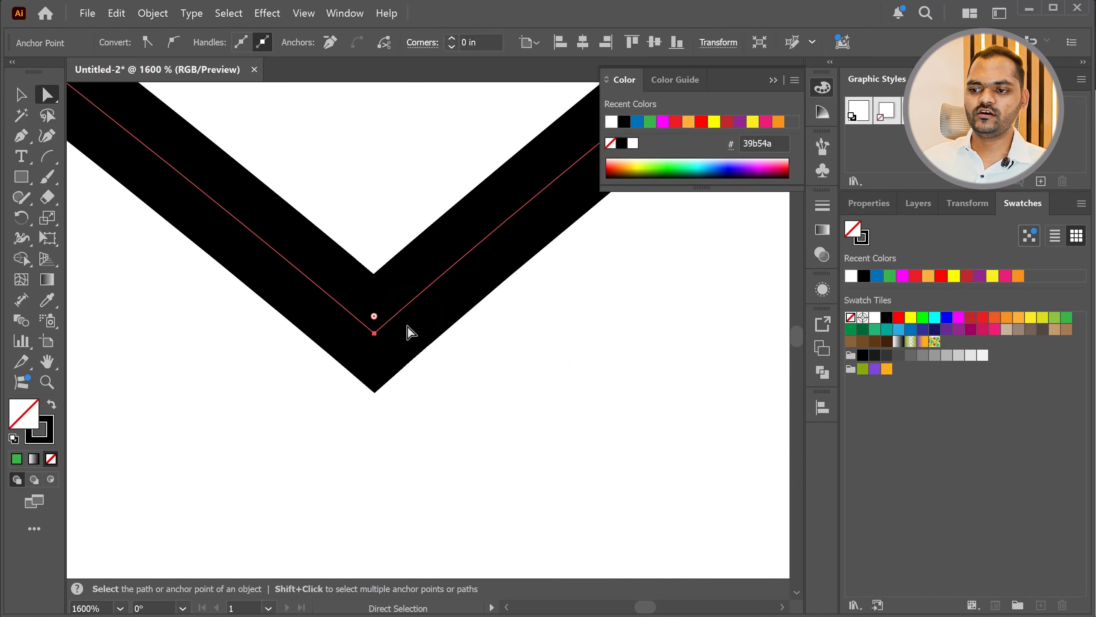
pyautogui.scroll(-5, 341, 339)
pyautogui.scroll(5, 344, 345)
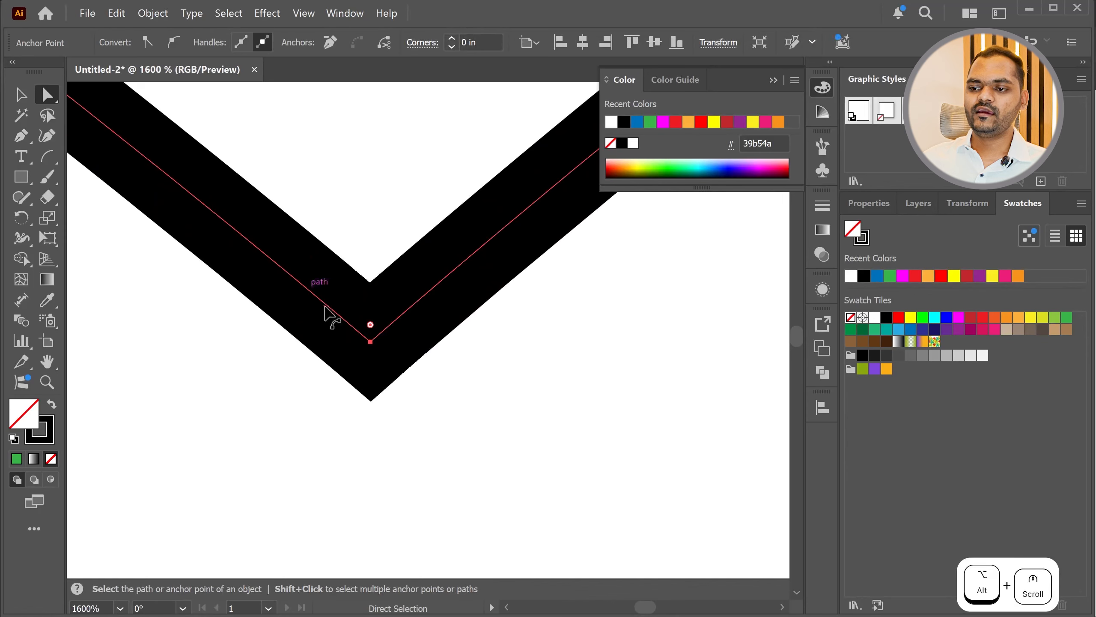
pyautogui.click(367, 338)
pyautogui.hotkey('ctrl', 'z')
# Step: Select the two open end anchors at the butterfly's lower centre and average them on both axes
pyautogui.scroll(-8, 352, 346)
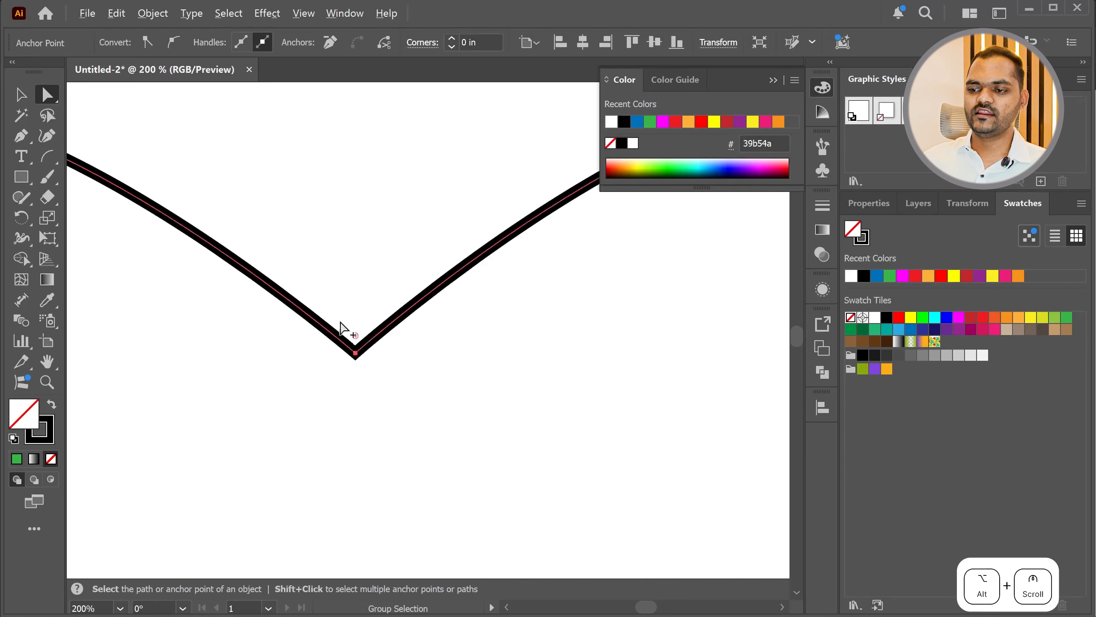
pyautogui.scroll(3, 352, 388)
pyautogui.scroll(8, 350, 384)
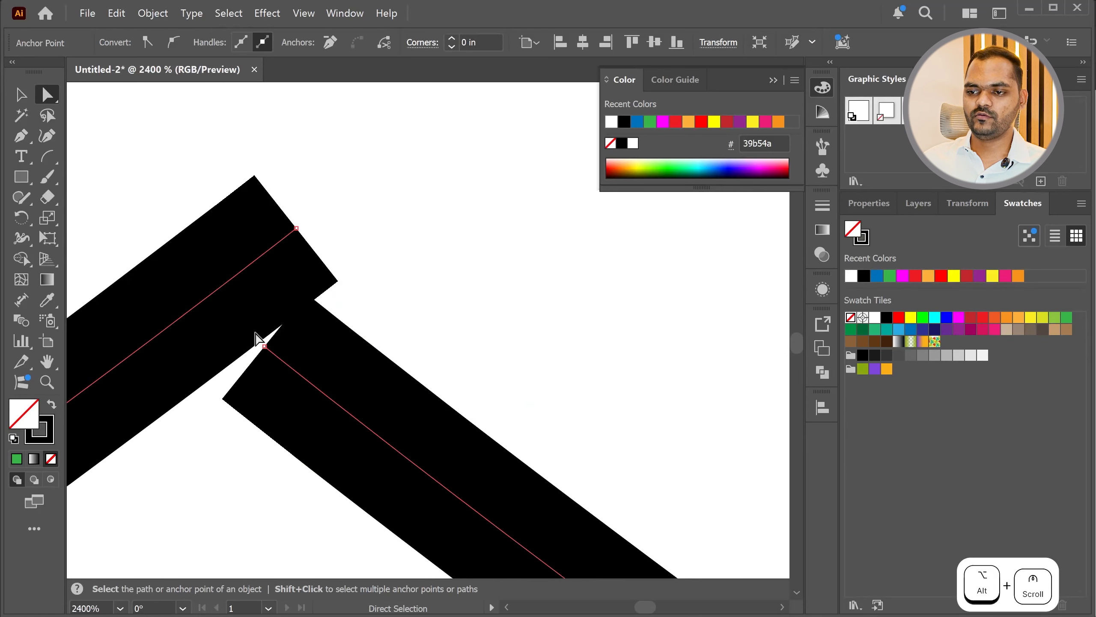
pyautogui.moveTo(362, 160); pyautogui.dragTo(201, 444)
pyautogui.rightClick(263, 347)
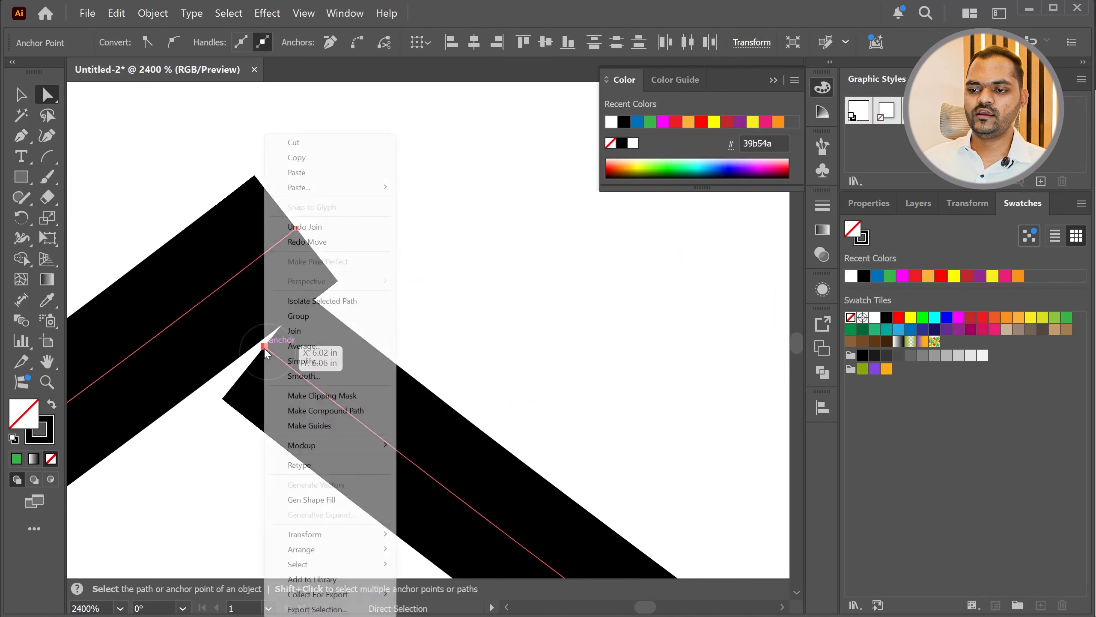
pyautogui.click(304, 346)
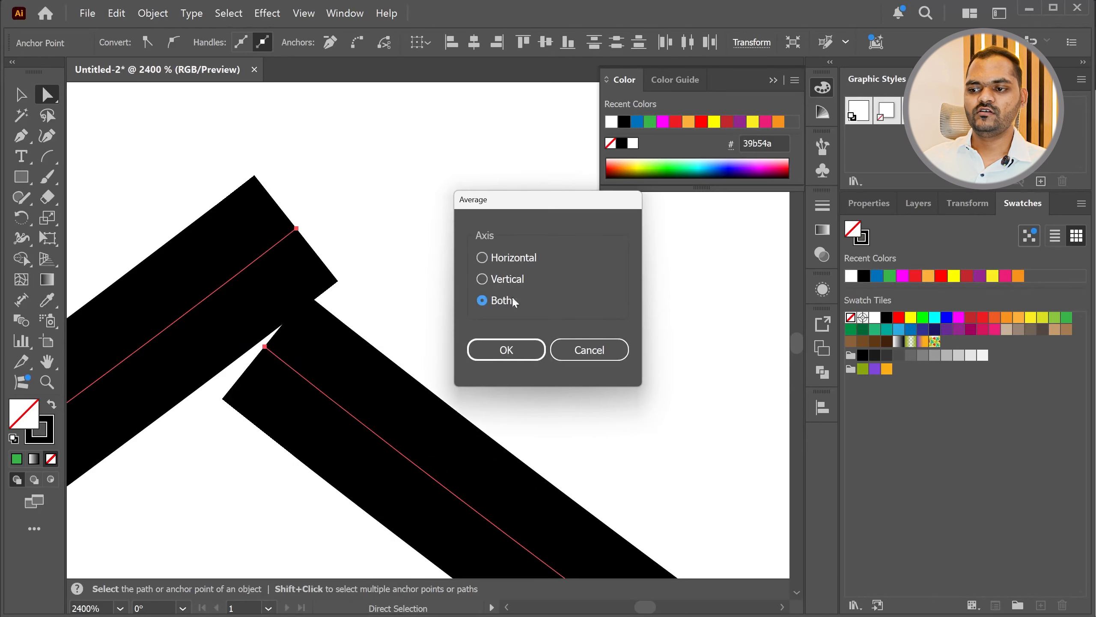
pyautogui.click(505, 350)
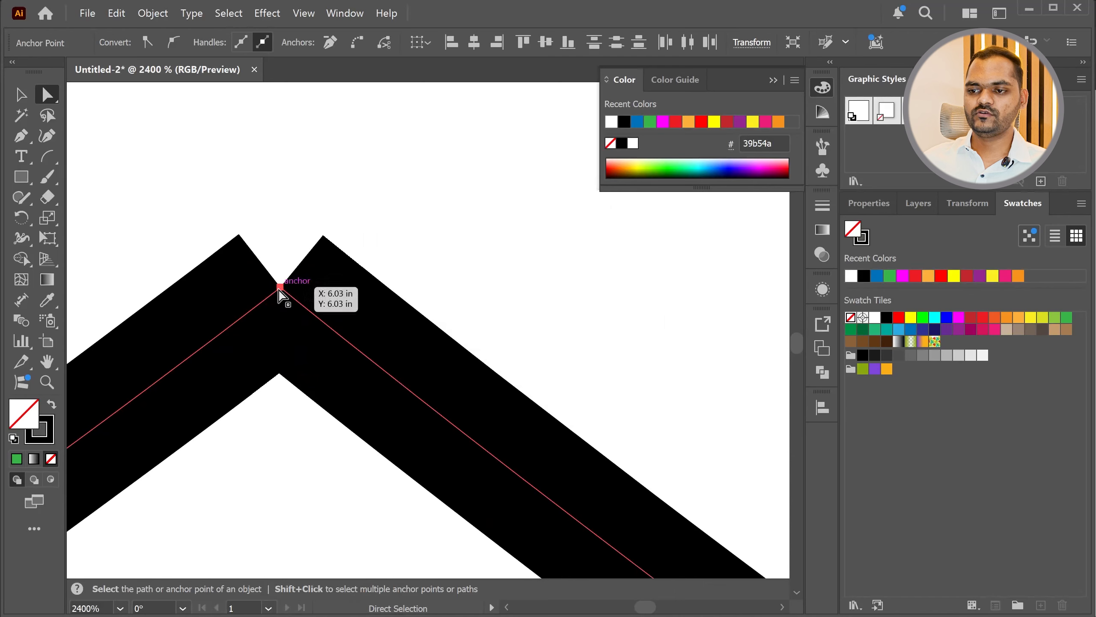
# Step: Join the averaged end anchors at the lower centre to close the butterfly outline
pyautogui.rightClick(280, 295)
pyautogui.click(334, 322)
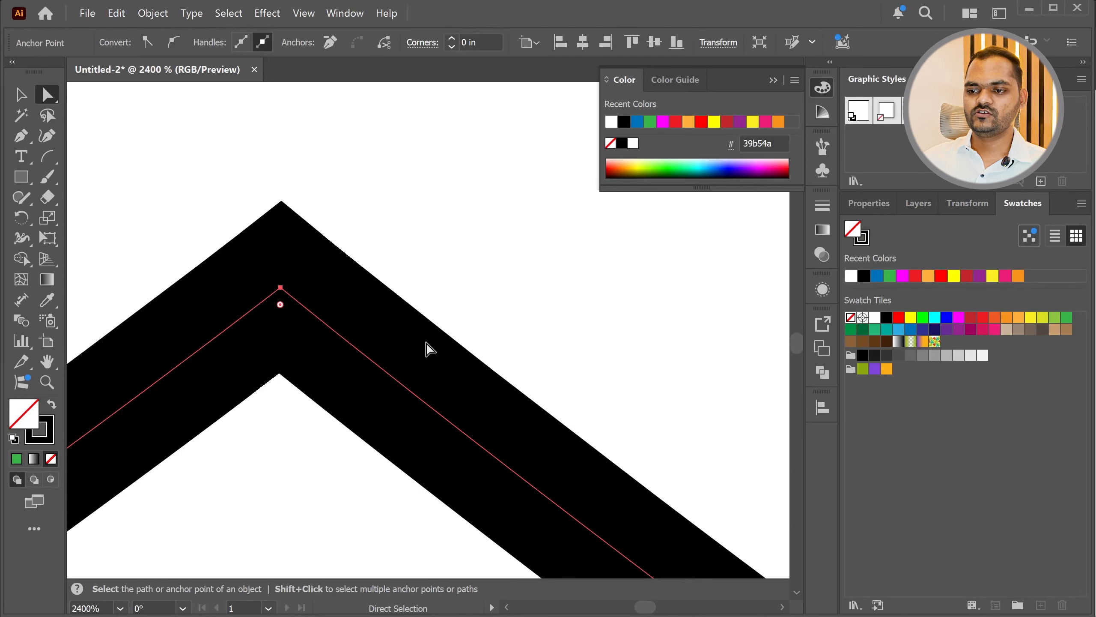
pyautogui.scroll(-10, 425, 349)
# Step: Select the joined butterfly outline and inspect its path entry in the layer list
pyautogui.click(335, 359)
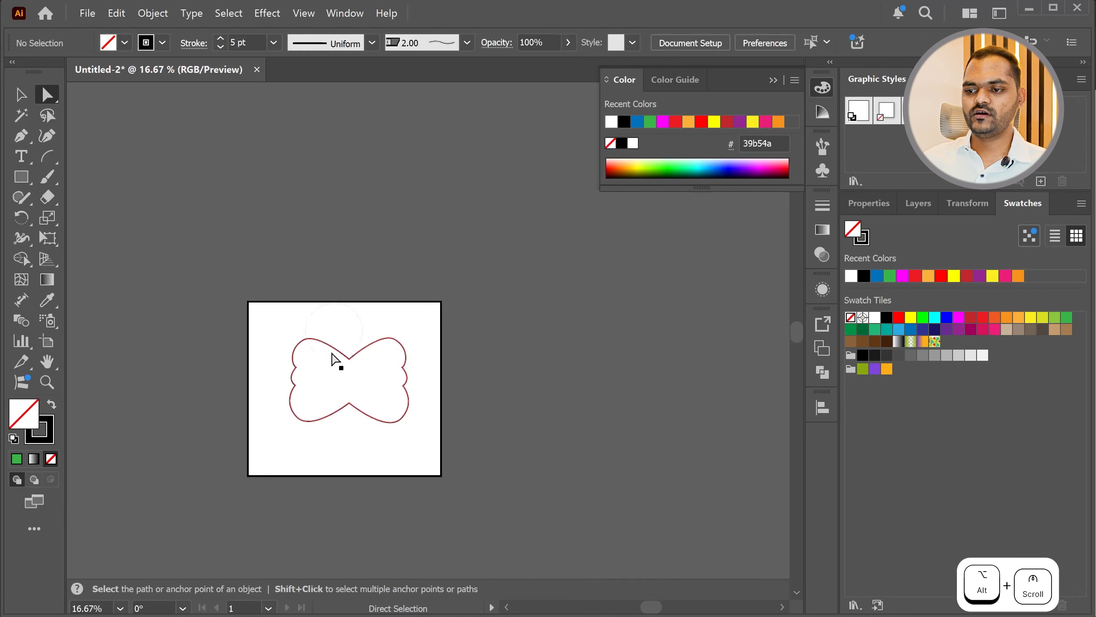
pyautogui.click(335, 352)
pyautogui.click(922, 205)
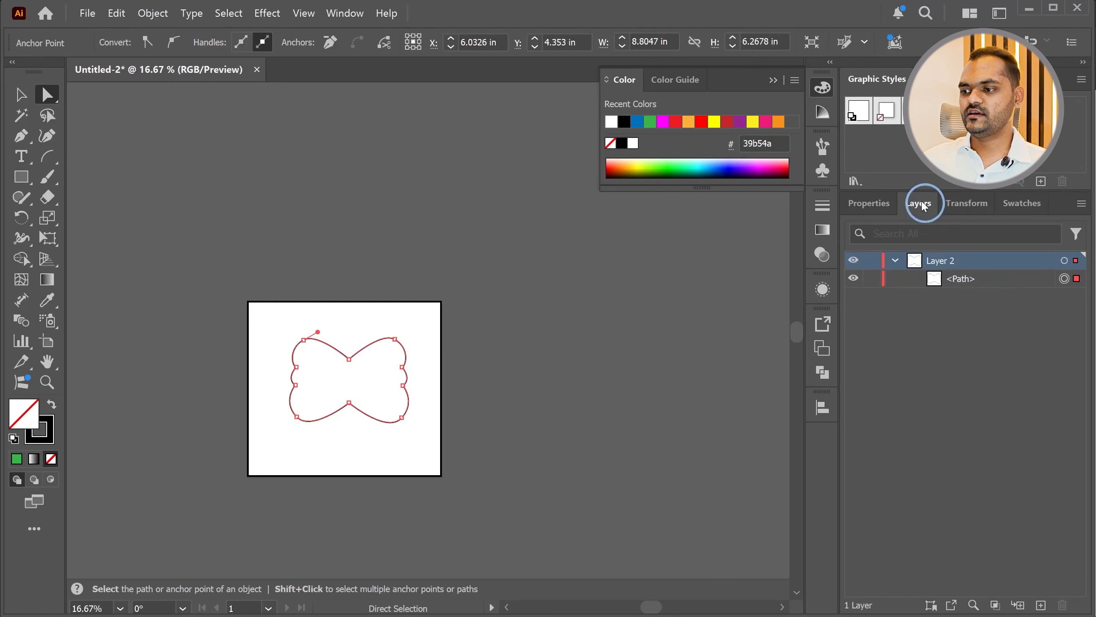
pyautogui.click(961, 286)
pyautogui.click(429, 322)
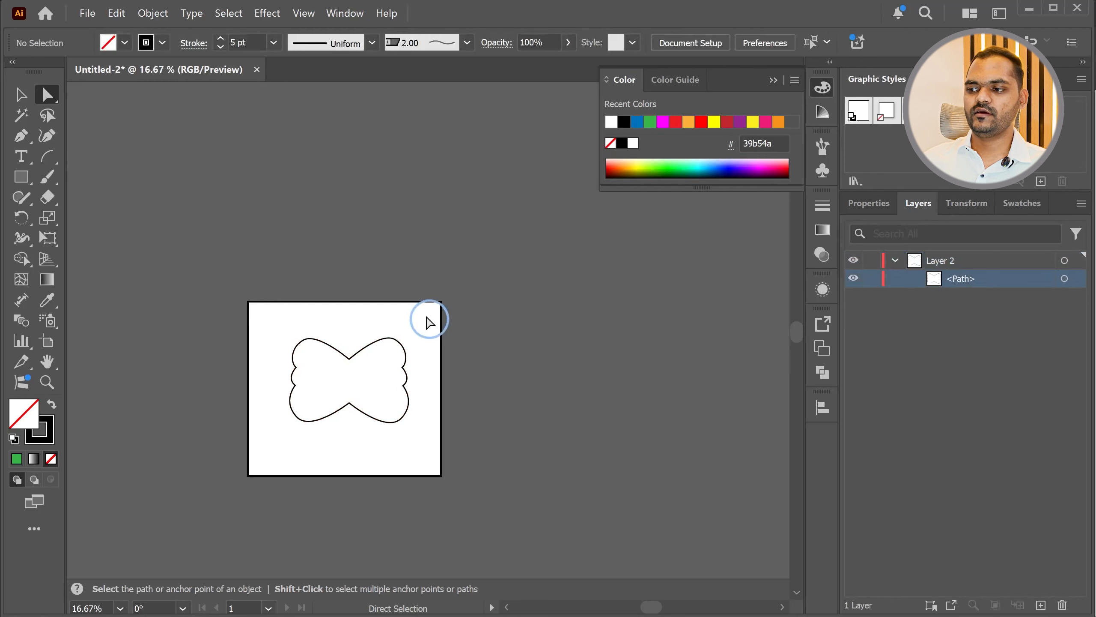
pyautogui.press('ctrl')
# Step: Fill the closed butterfly path with the dark grey swatch 1a1a1a and deselect it
pyautogui.click(349, 359)
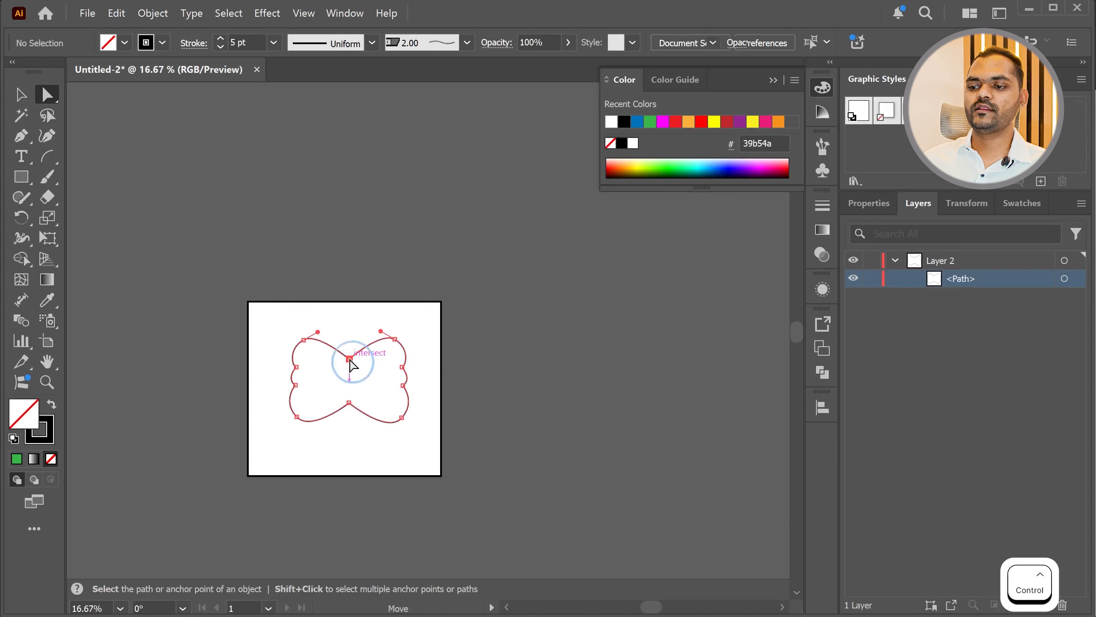
pyautogui.click(1025, 209)
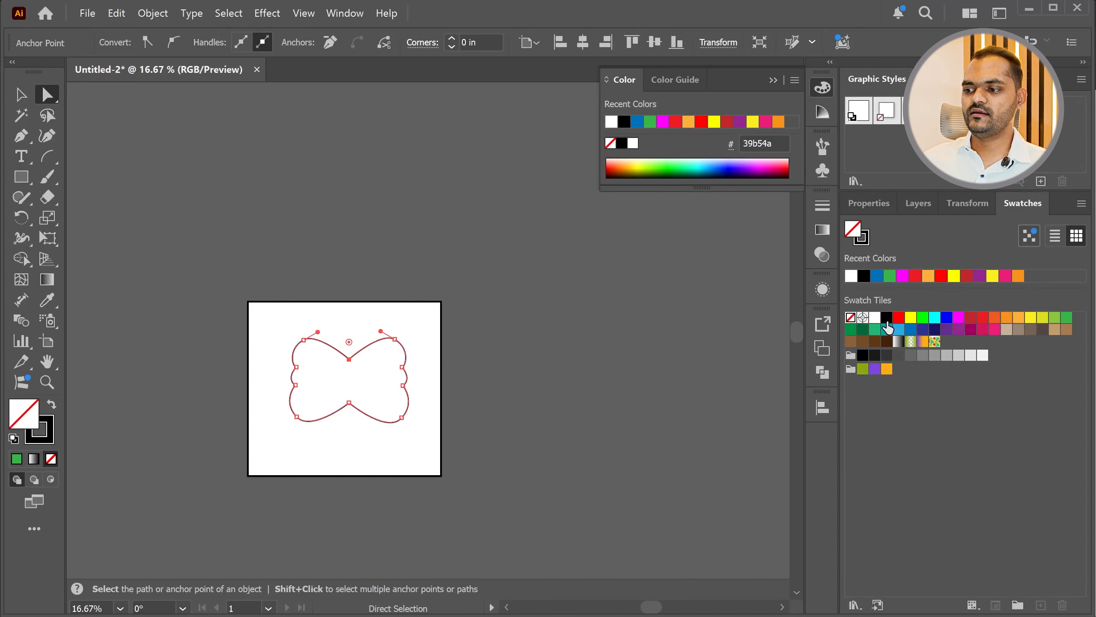
pyautogui.click(875, 355)
pyautogui.click(610, 380)
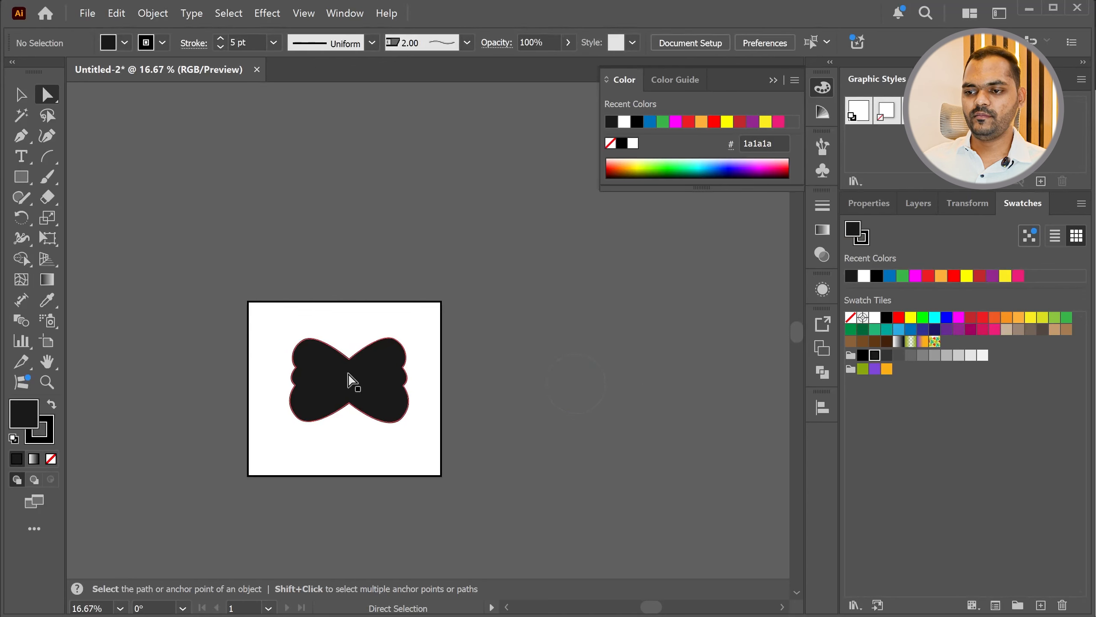
# Step: Duplicate the filled butterfly and place the copy slightly above the original, overlapping it
pyautogui.scroll(3, 347, 387)
pyautogui.scroll(-2, 318, 423)
pyautogui.scroll(2, 399, 384)
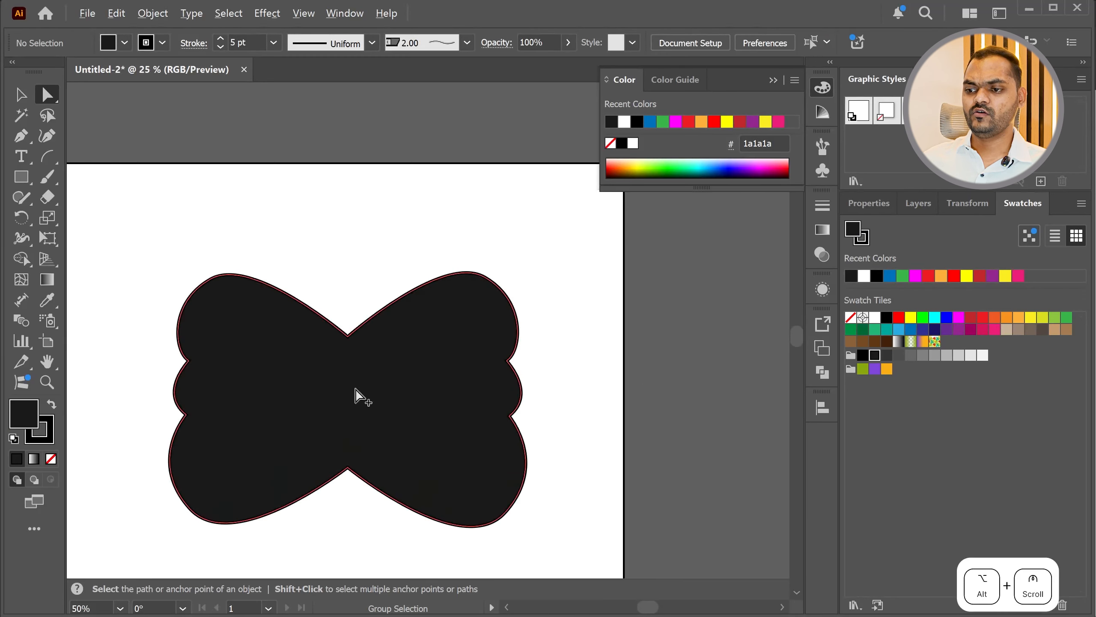
pyautogui.click(392, 372)
pyautogui.moveTo(418, 328); pyautogui.dragTo(452, 296)
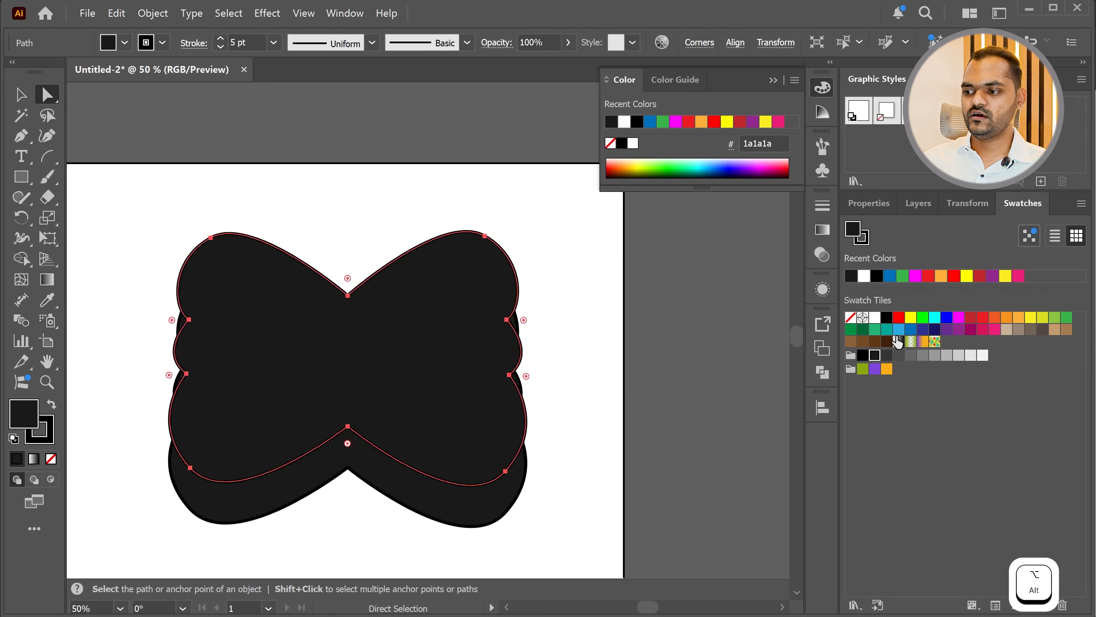
# Step: Fill the butterfly copy with grey 4d4d4d, scale it down proportionally and centre it inside the original wings
pyautogui.click(899, 355)
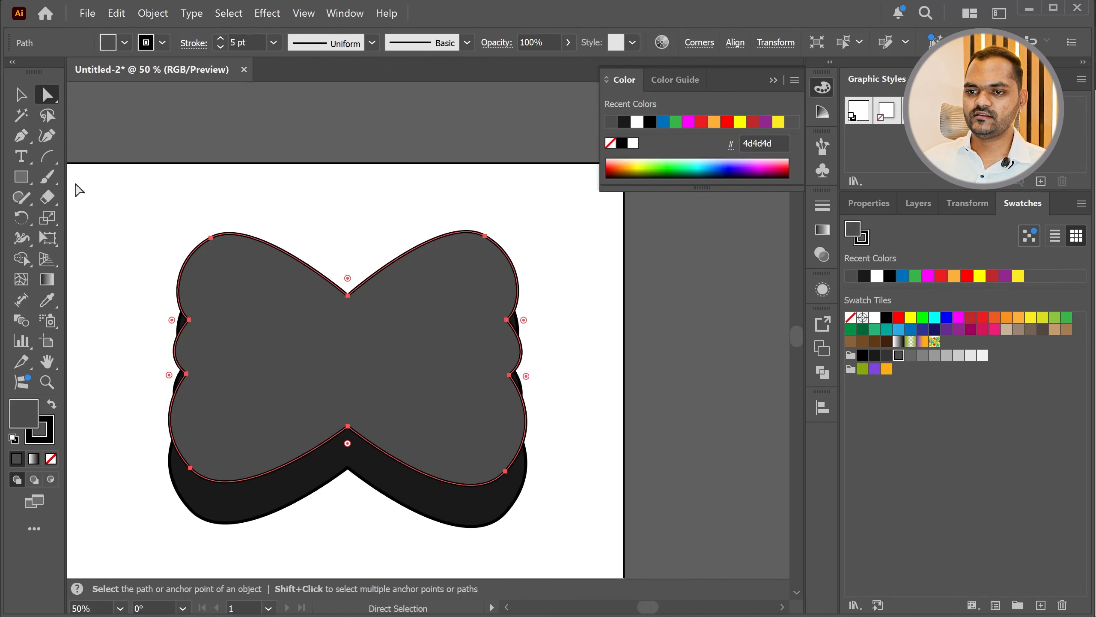
pyautogui.click(25, 102)
pyautogui.moveTo(533, 233); pyautogui.dragTo(444, 302)
pyautogui.moveTo(376, 346); pyautogui.dragTo(425, 352)
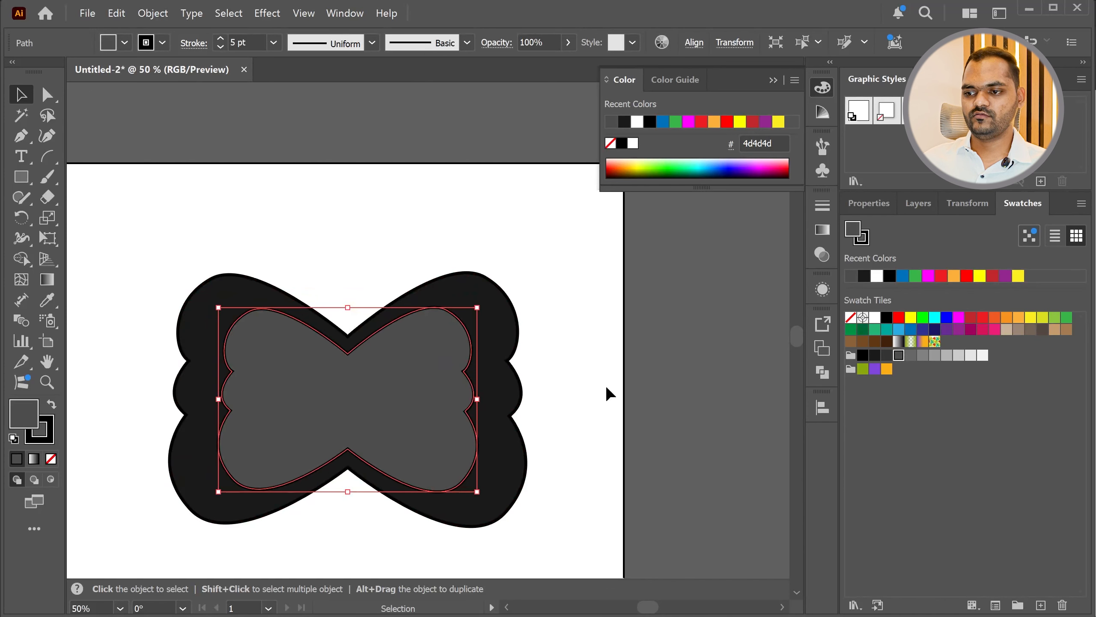
pyautogui.click(595, 391)
pyautogui.scroll(-3, 337, 372)
pyautogui.scroll(3, 358, 475)
pyautogui.click(345, 511)
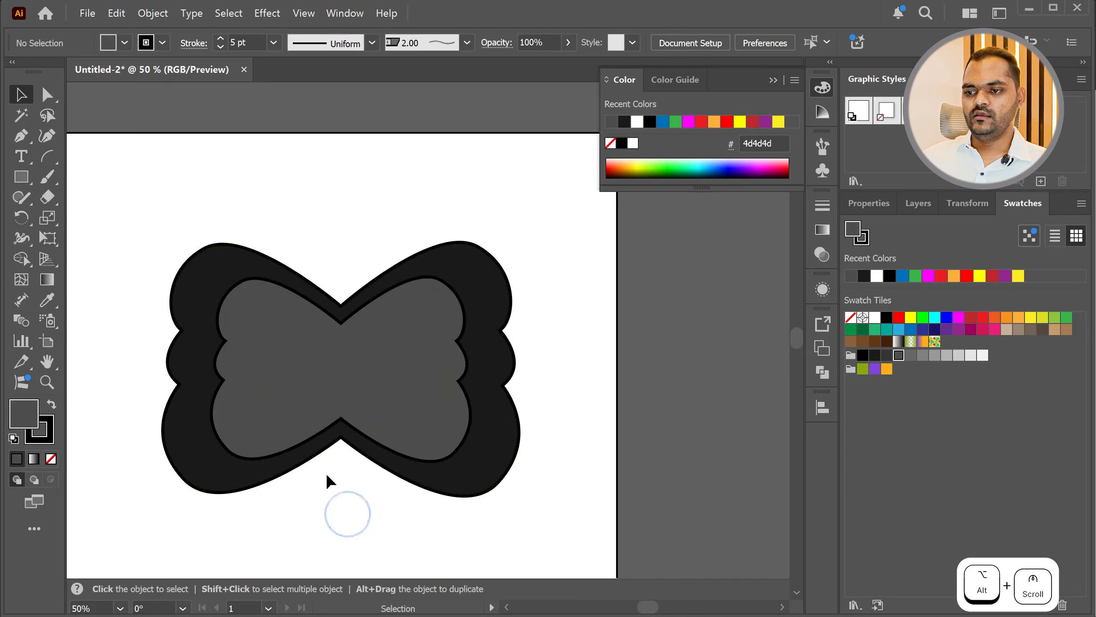
# Step: Draw a narrow upright ellipse over the upper middle of the wings as the start of the body
pyautogui.click(22, 177)
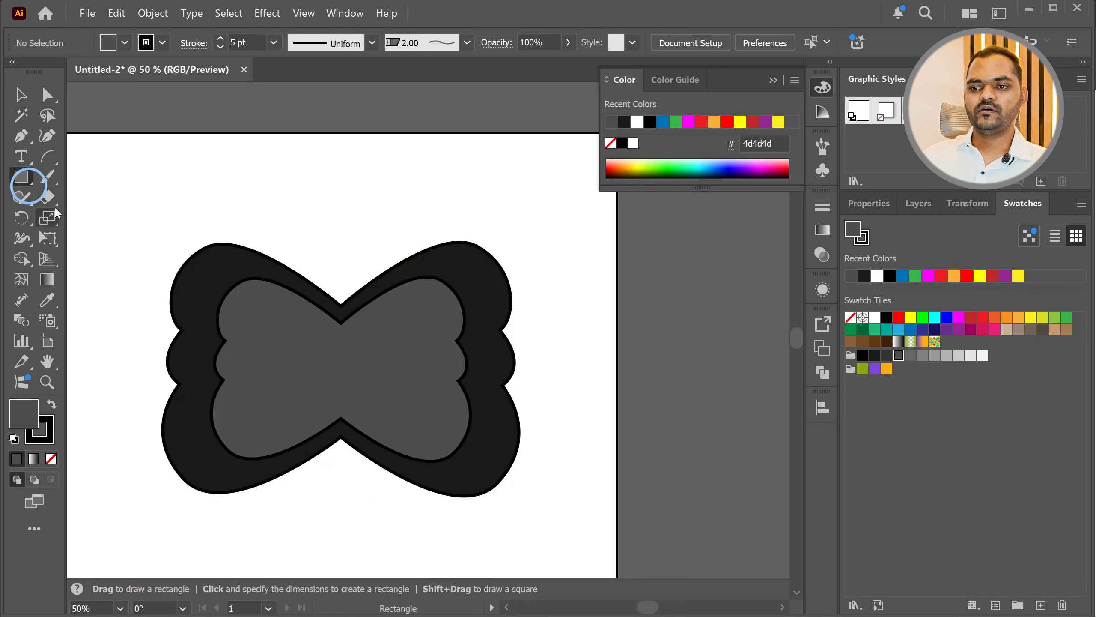
pyautogui.click(24, 178)
pyautogui.click(78, 215)
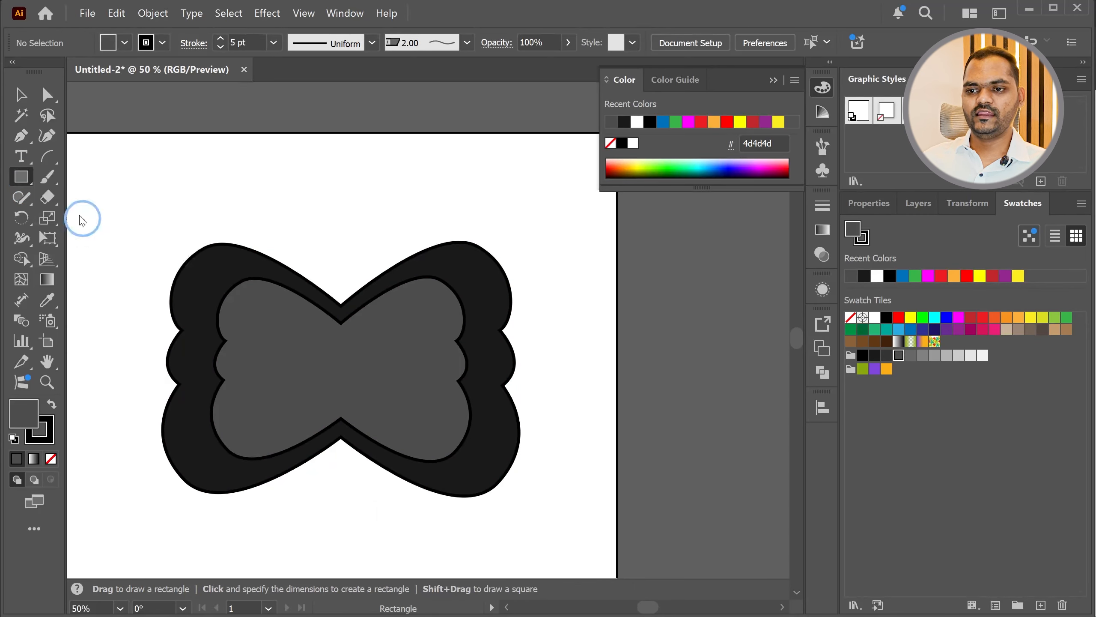
pyautogui.moveTo(326, 270); pyautogui.dragTo(384, 362)
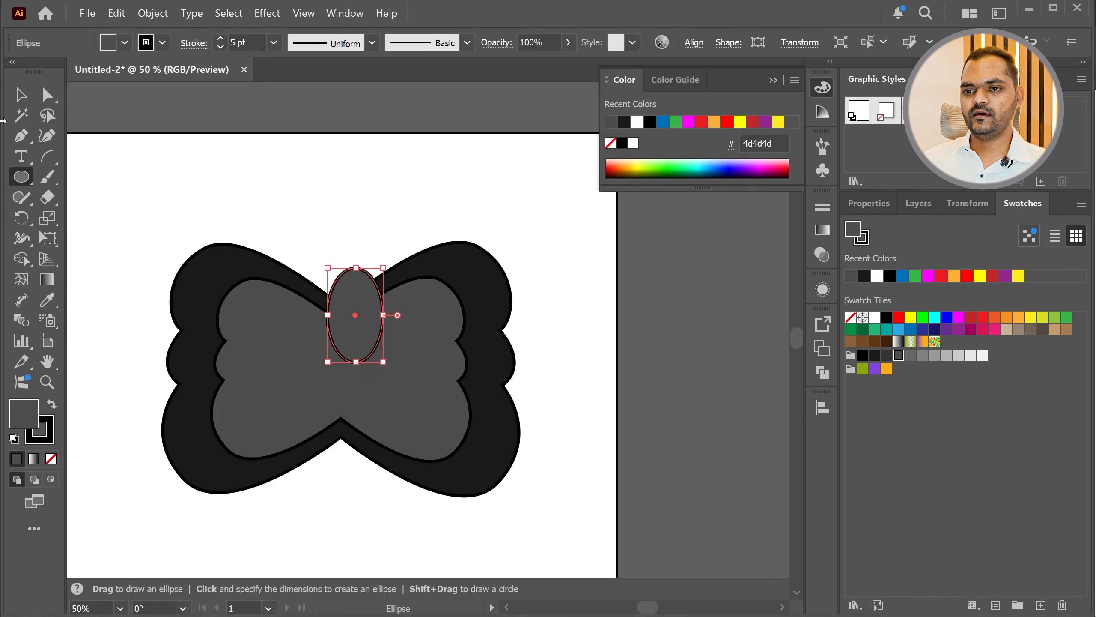
# Step: Convert the ellipse's lowest anchor point into a sharp corner with the Anchor Point tool
pyautogui.click(25, 156)
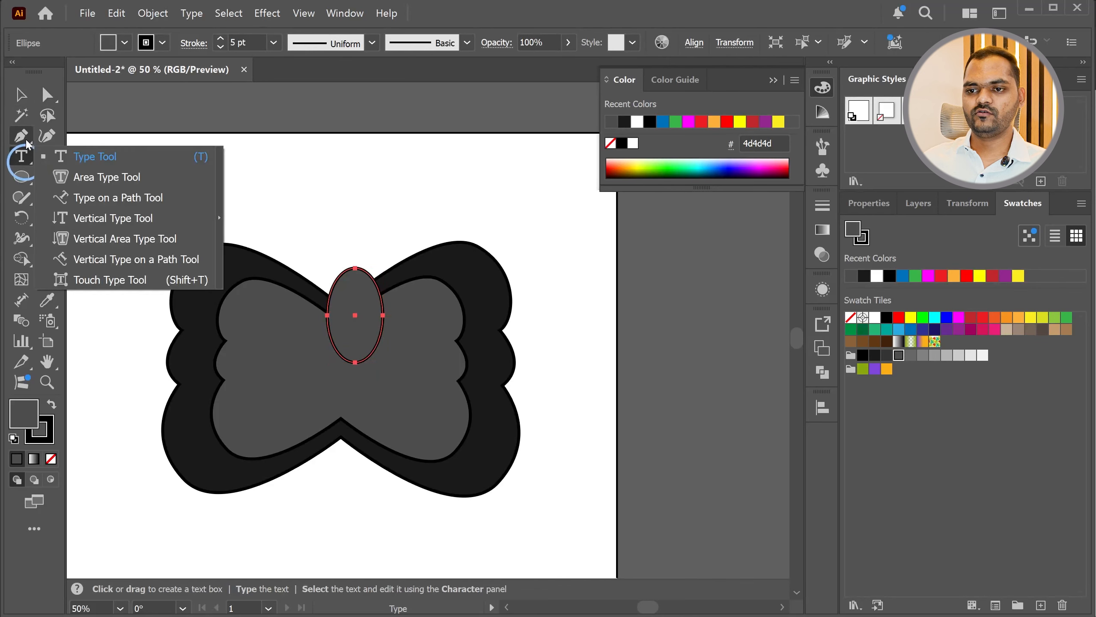
pyautogui.moveTo(27, 139); pyautogui.dragTo(97, 197)
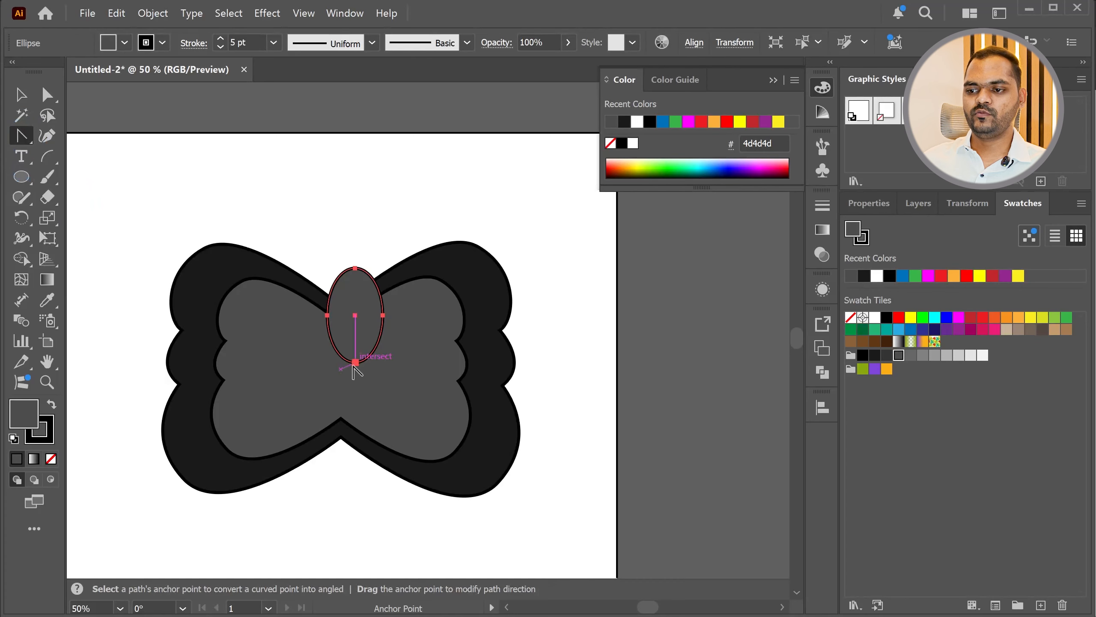
pyautogui.click(355, 362)
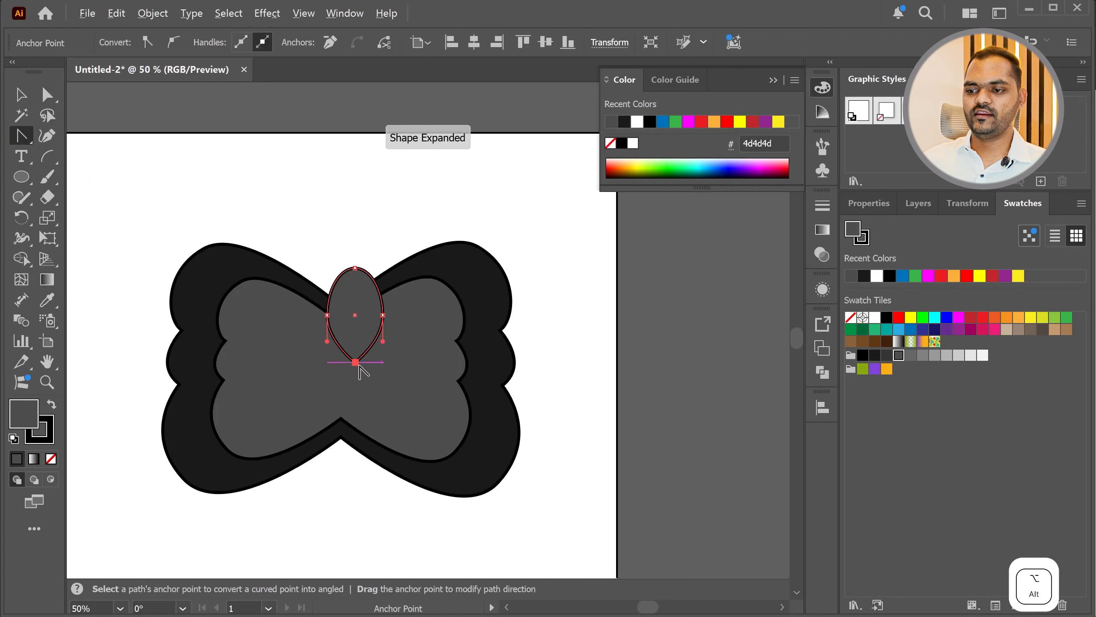
pyautogui.keyDown('alt'); pyautogui.scroll(4, 352, 367); pyautogui.keyUp('alt')
pyautogui.keyDown('alt'); pyautogui.scroll(-3, 341, 356); pyautogui.keyUp('alt')
# Step: Stretch the body's pointed anchor straight down past the lower wing notch and centre the body between the wings
pyautogui.click(16, 98)
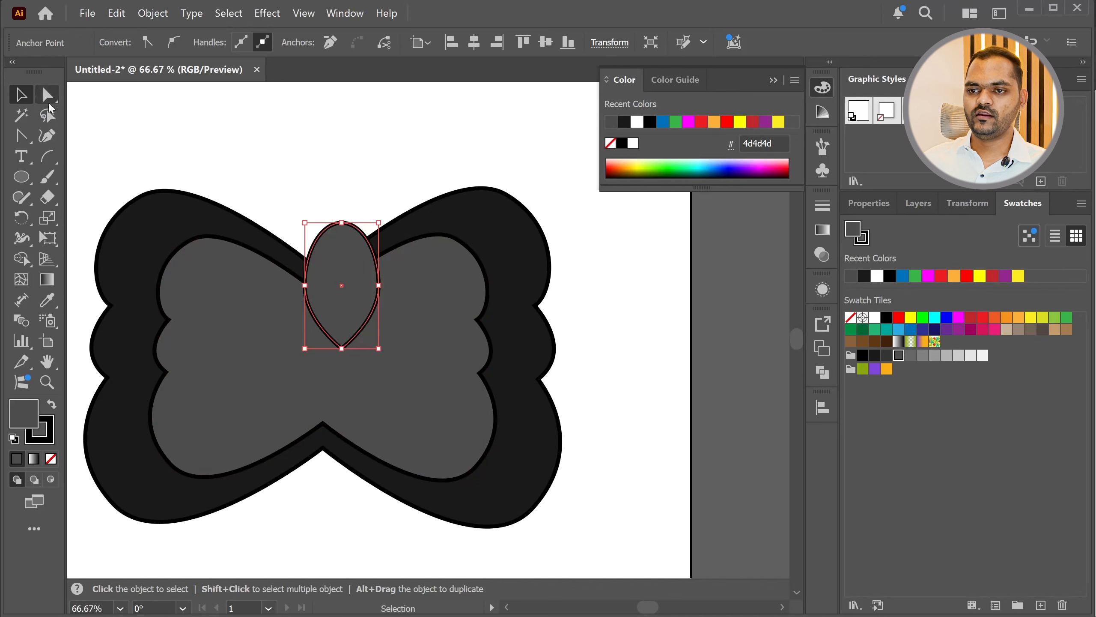
pyautogui.click(49, 99)
pyautogui.moveTo(341, 349); pyautogui.dragTo(341, 535)
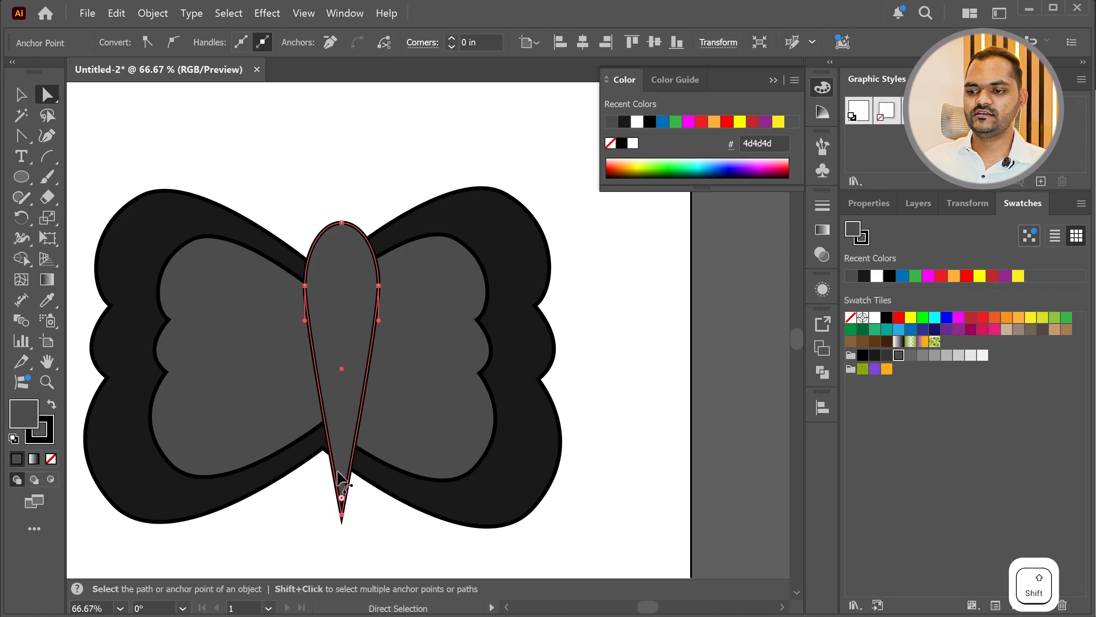
pyautogui.moveTo(352, 358); pyautogui.dragTo(335, 361)
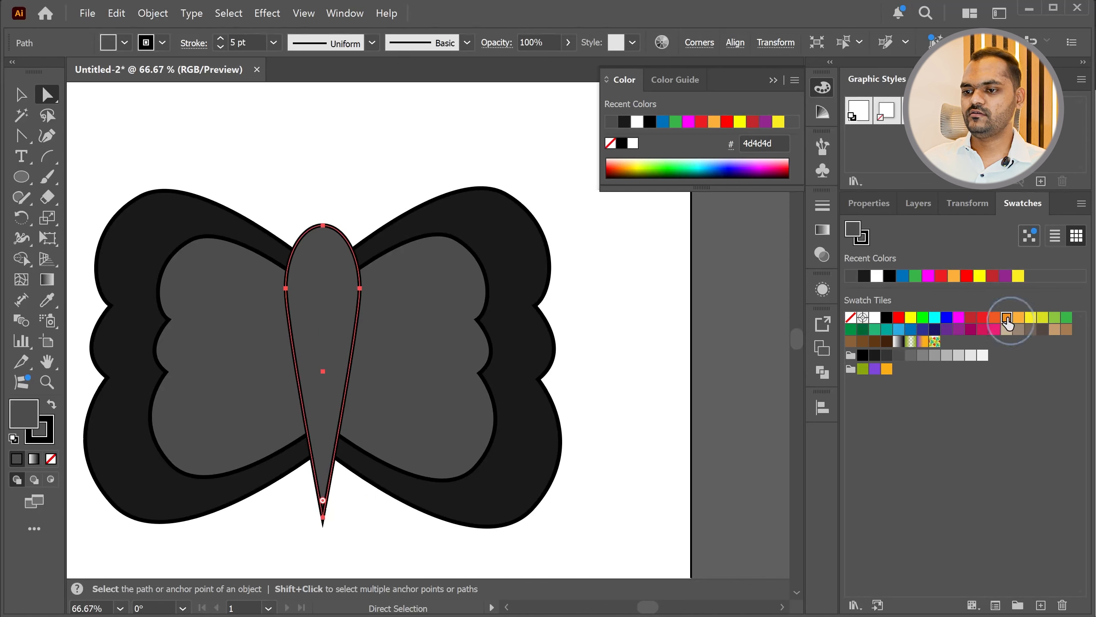
# Step: Fill the body with orange f7931e and nudge it slightly upward between the wings
pyautogui.click(1007, 317)
pyautogui.click(362, 201)
pyautogui.scroll(-3, 321, 355)
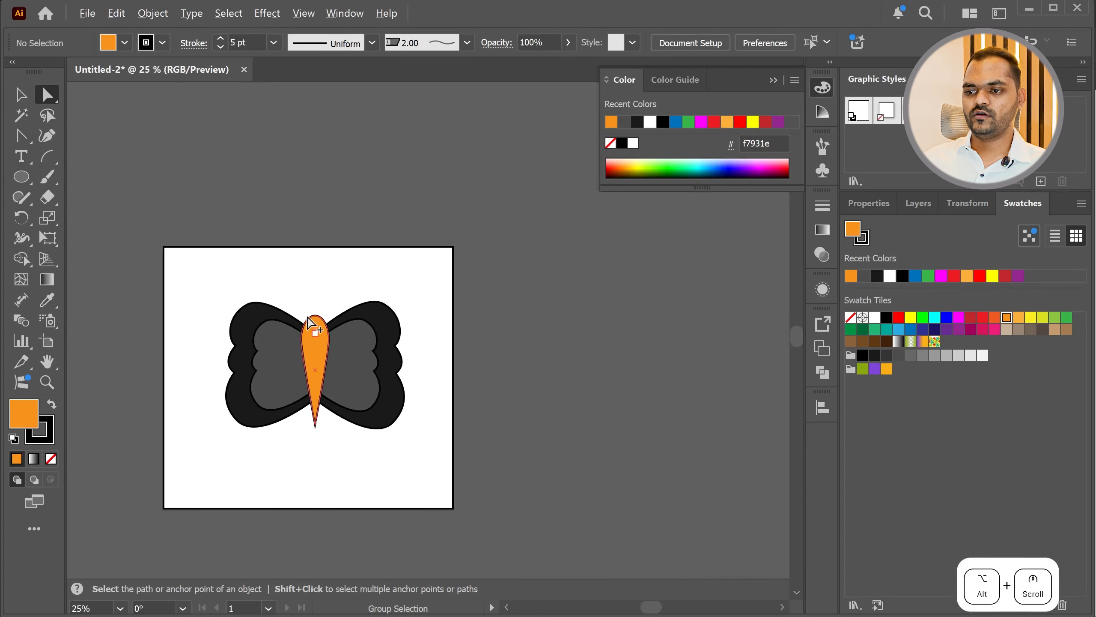
pyautogui.scroll(2, 314, 330)
pyautogui.moveTo(317, 360); pyautogui.dragTo(317, 351)
# Step: Draw a round head with the Ellipse tool and place it centred on top of the orange body
pyautogui.click(21, 176)
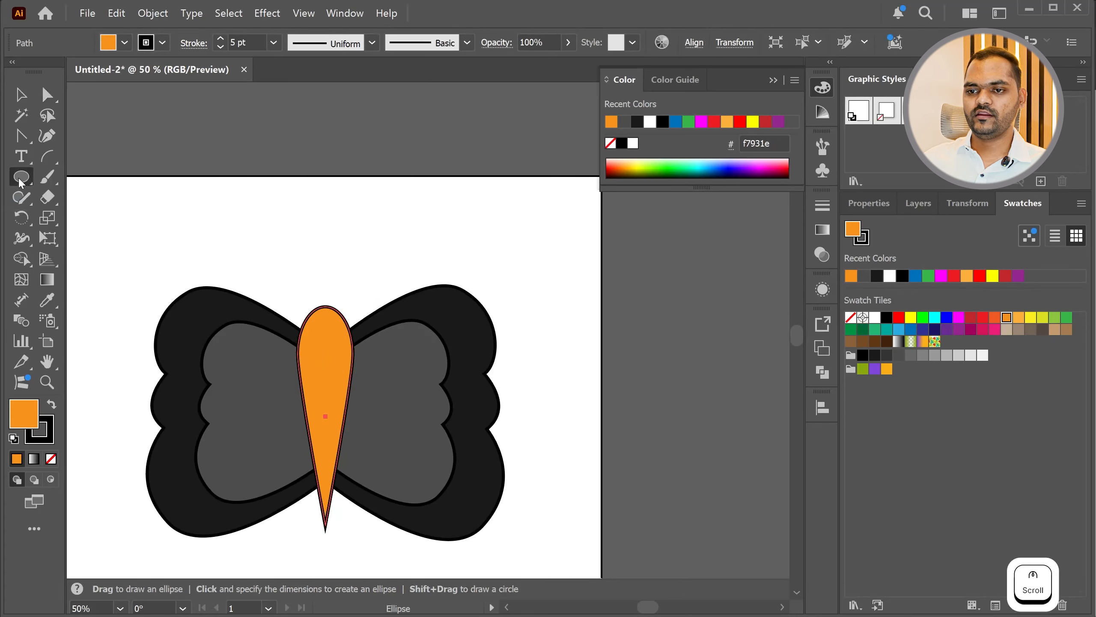
pyautogui.press('ctrl')
pyautogui.moveTo(322, 300)
pyautogui.mouseDown()
pyautogui.moveTo(315, 269)
pyautogui.moveTo(288, 253)
pyautogui.moveTo(334, 291)
pyautogui.mouseUp()
pyautogui.click(17, 99)
pyautogui.scroll(3, 341, 272)
pyautogui.moveTo(288, 247); pyautogui.dragTo(335, 305)
# Step: Draw a small circle in the upper left of the head as an eye, undoing the second freehand circle
pyautogui.keyDown('alt'); pyautogui.scroll(4, 274, 240); pyautogui.keyUp('alt')
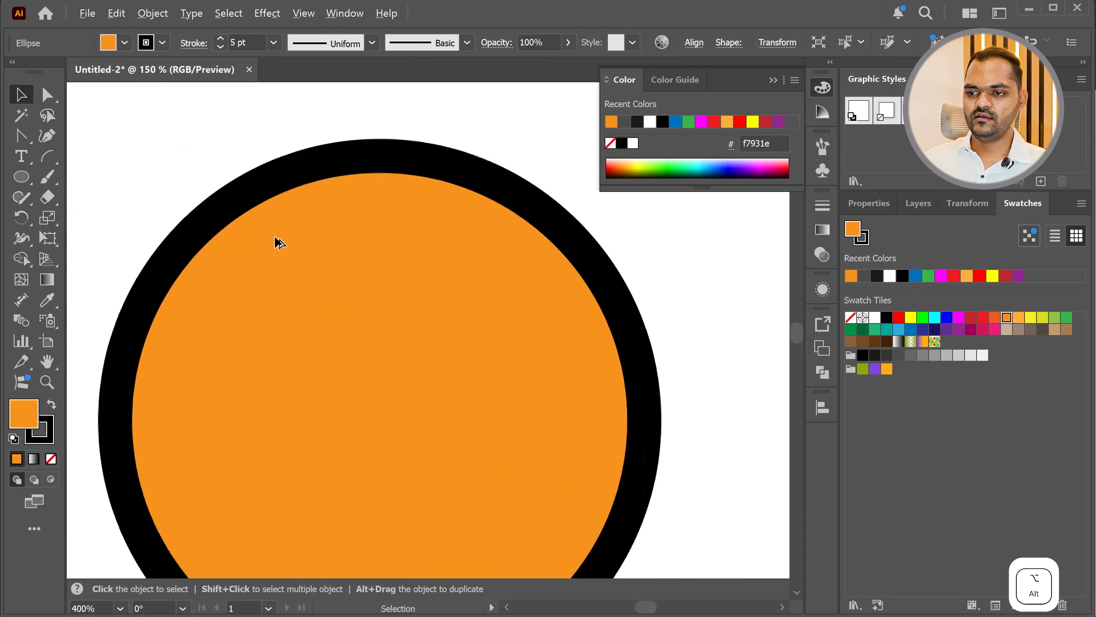
pyautogui.click(22, 177)
pyautogui.moveTo(236, 290); pyautogui.dragTo(317, 370)
pyautogui.moveTo(464, 280); pyautogui.dragTo(551, 368)
pyautogui.hotkey('ctrl', 'z')
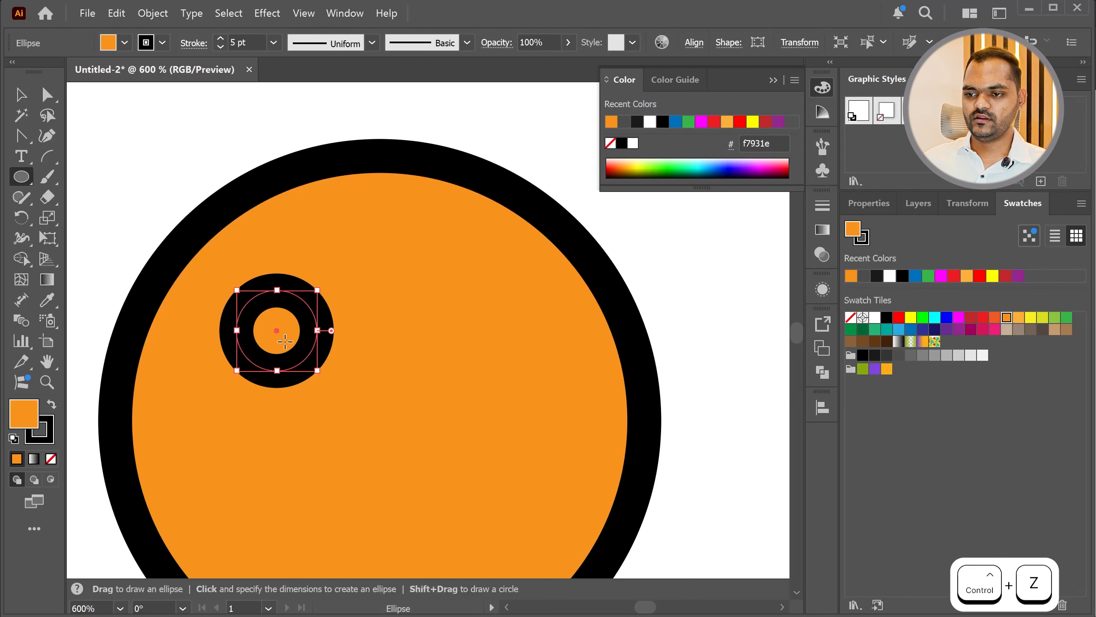
# Step: Fill the eye with white and duplicate it horizontally to the other side of the head
pyautogui.press('v')
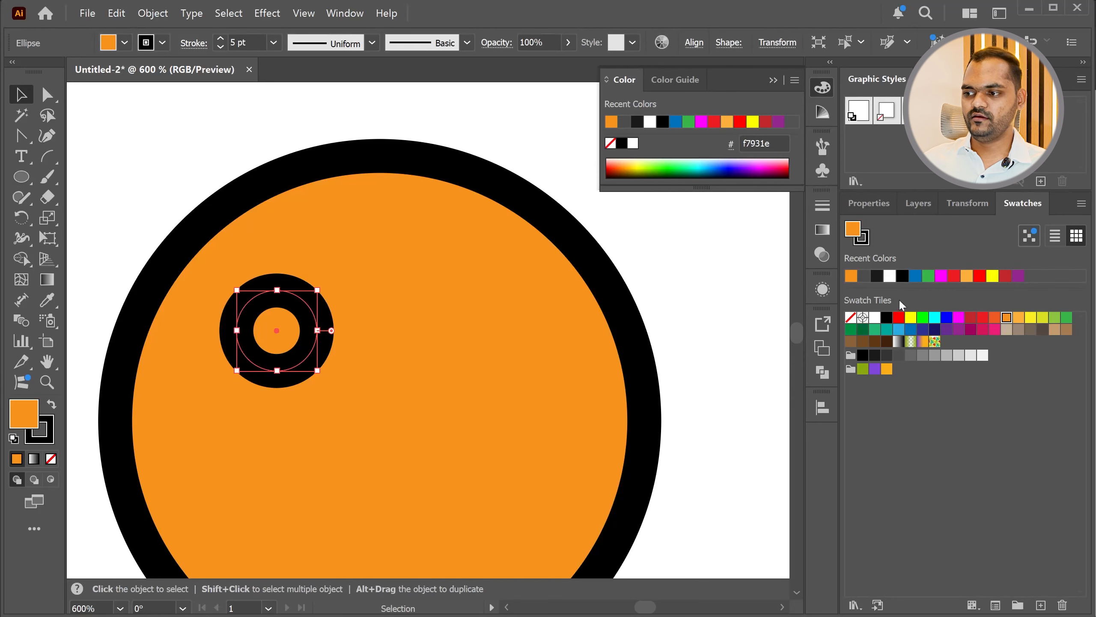
pyautogui.click(874, 318)
pyautogui.moveTo(296, 344); pyautogui.dragTo(483, 347)
pyautogui.keyDown('shift'); pyautogui.click(279, 346); pyautogui.keyUp('shift')
pyautogui.scroll(-8, 484, 347)
pyautogui.click(394, 233)
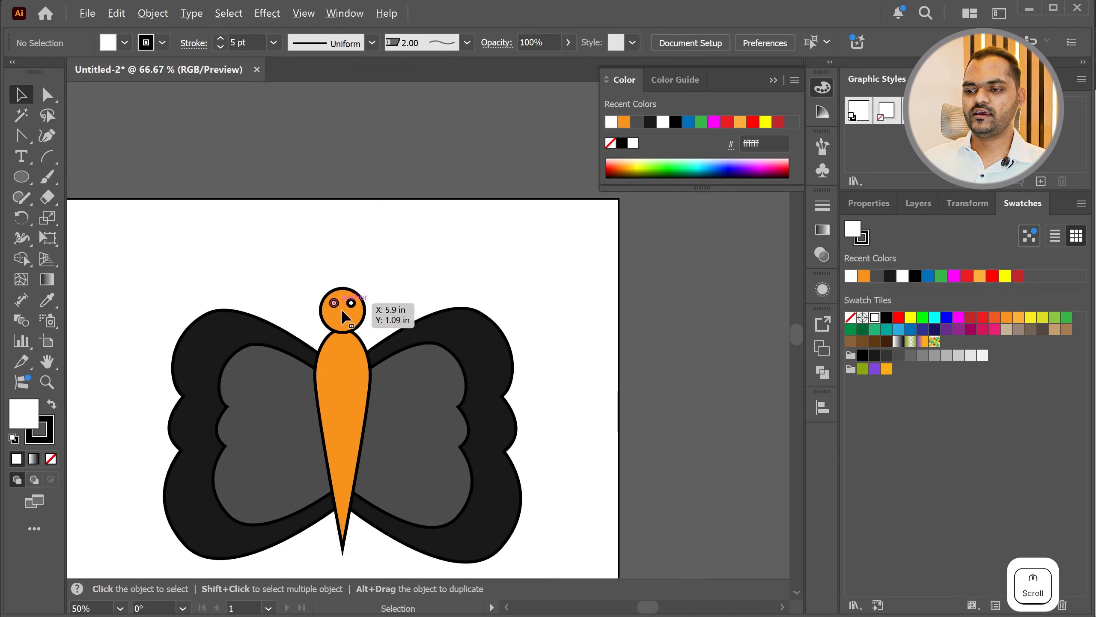
# Step: Draw an antenna with the Arc tool, curving up and outward from the head's upper right edge
pyautogui.press('alt')
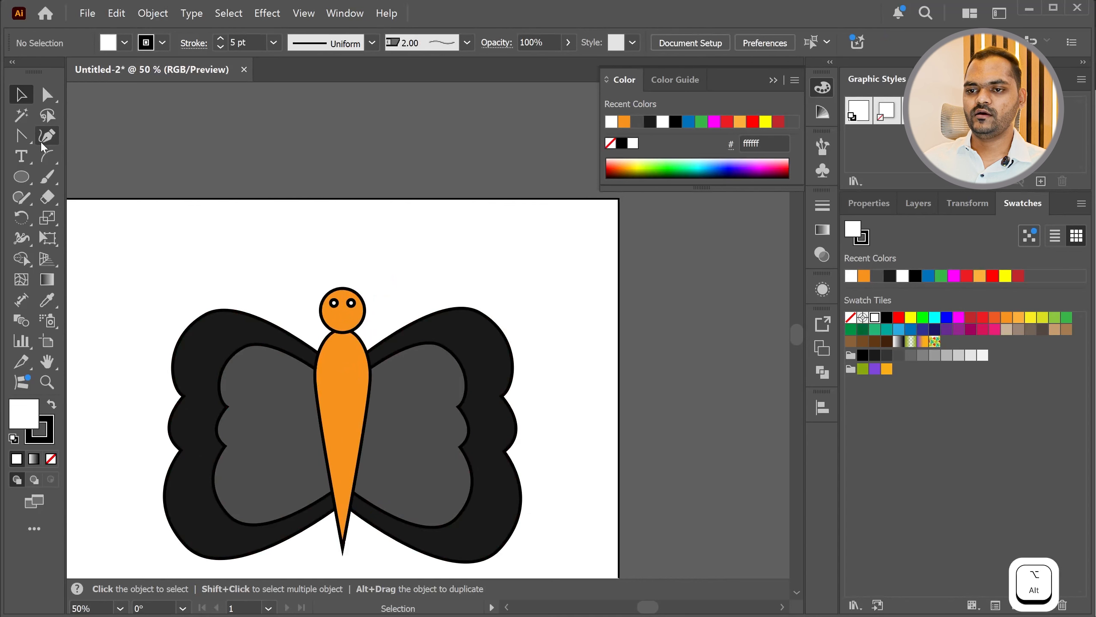
pyautogui.click(47, 156)
pyautogui.scroll(5, 330, 311)
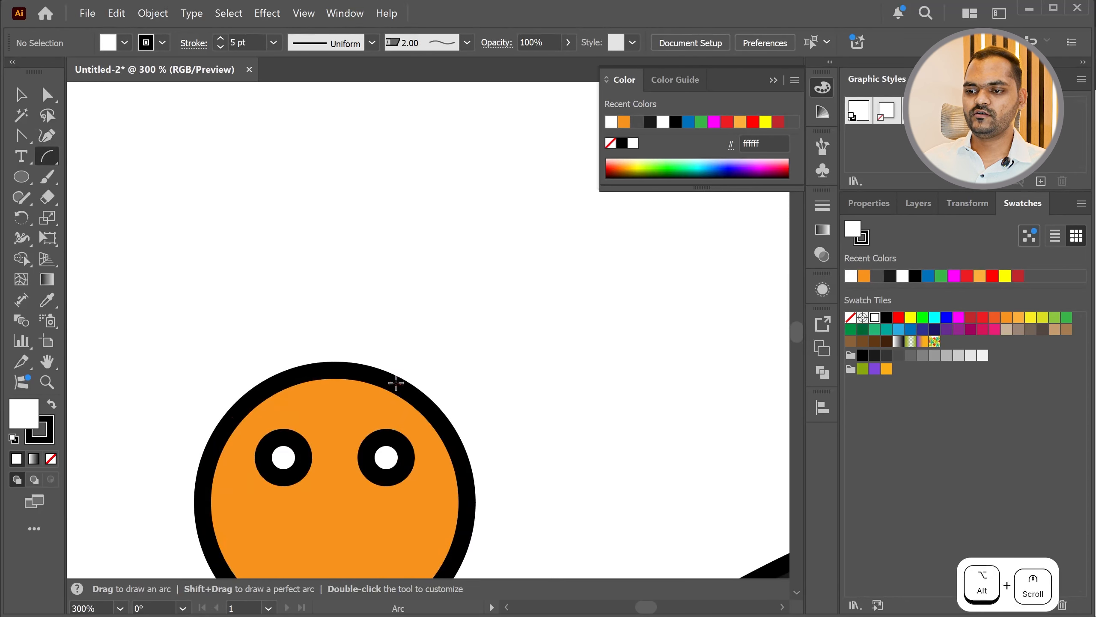
pyautogui.moveTo(394, 384); pyautogui.dragTo(582, 221)
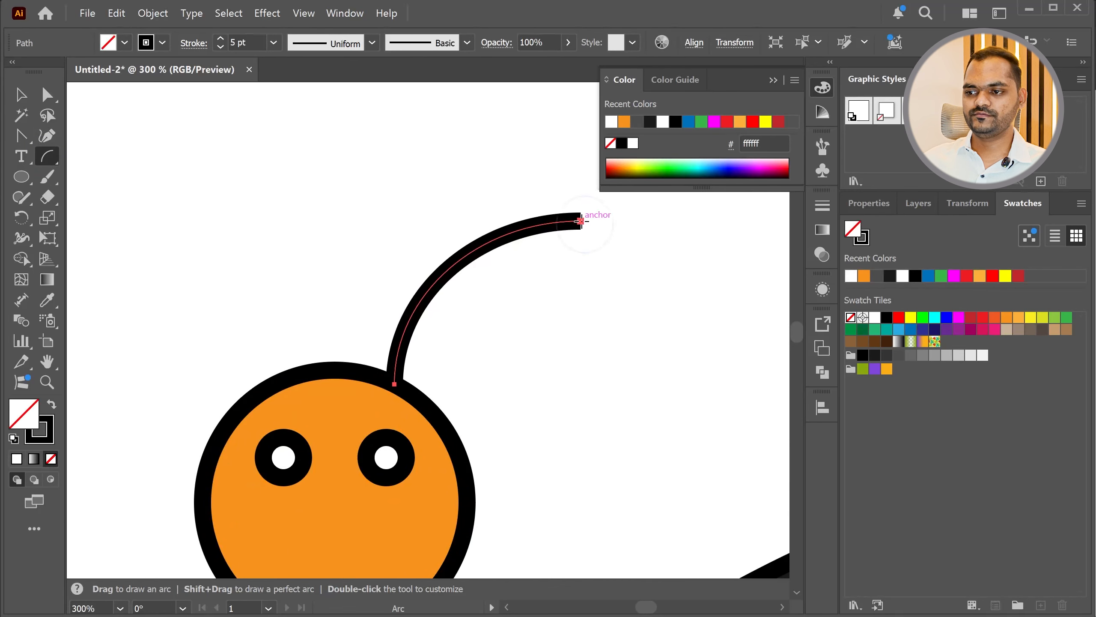
# Step: Draw a small circle at the antenna's tip and group it with the arc
pyautogui.click(20, 177)
pyautogui.moveTo(563, 223)
pyautogui.mouseDown()
pyautogui.moveTo(596, 240)
pyautogui.moveTo(597, 255)
pyautogui.mouseUp()
pyautogui.click(24, 102)
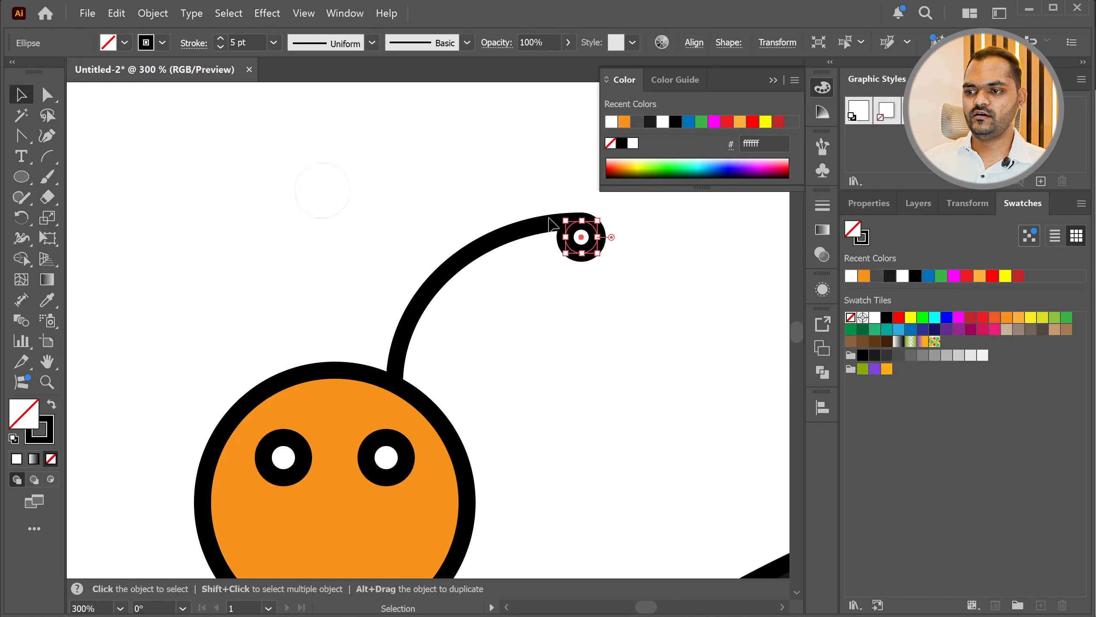
pyautogui.click(577, 255)
pyautogui.press('v')
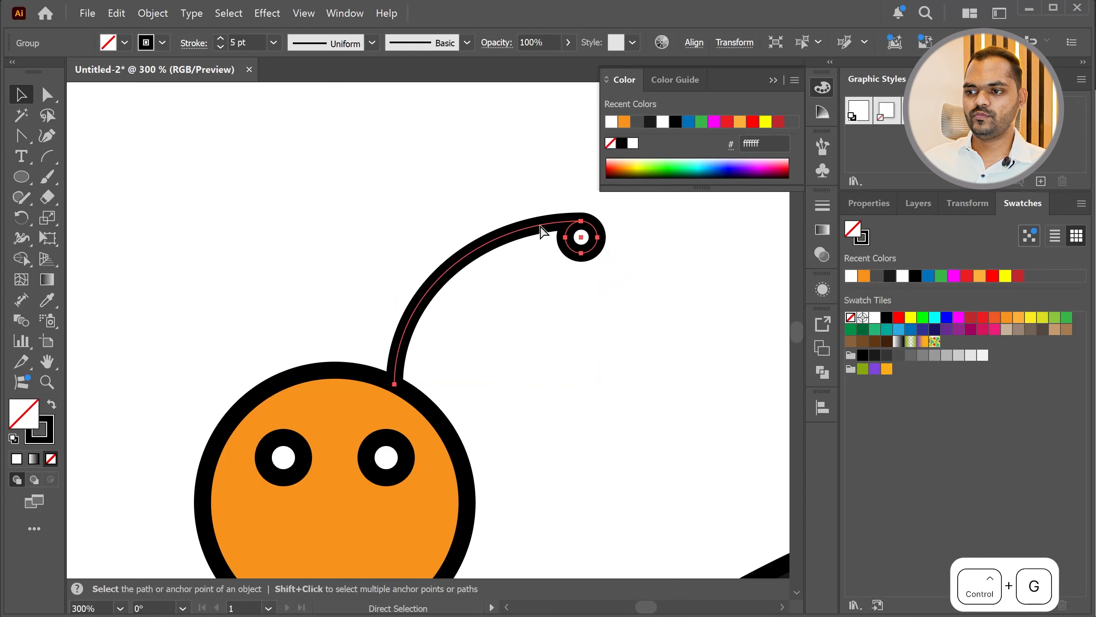
pyautogui.click(506, 174)
pyautogui.moveTo(534, 228); pyautogui.dragTo(532, 201)
pyautogui.hotkey('ctrl', 'z')
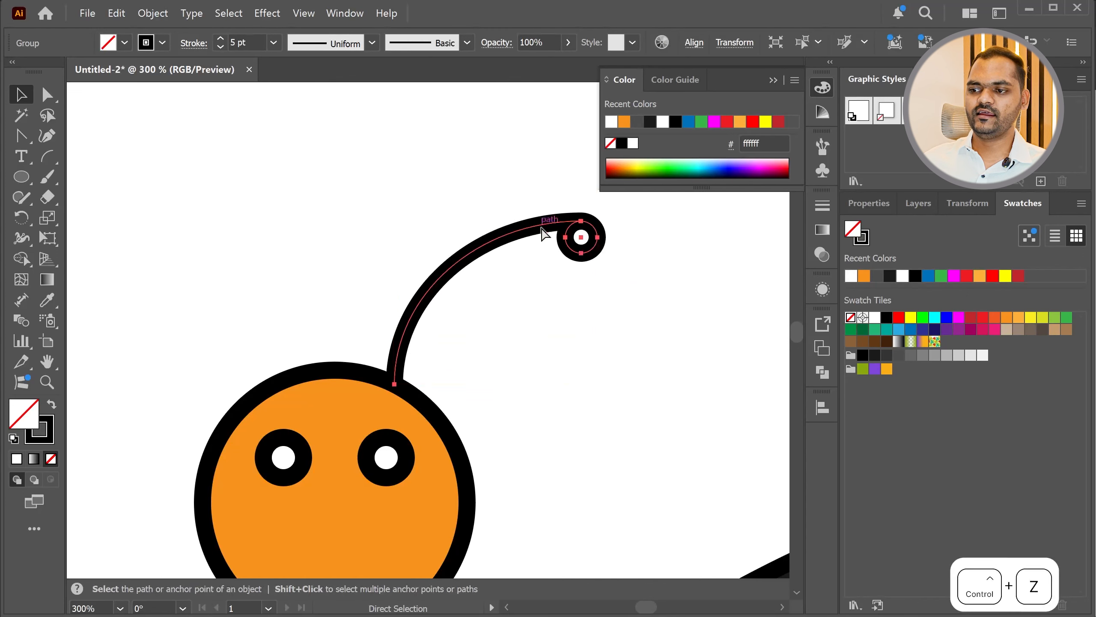
# Step: Reflect a copy of the antenna group across the vertical axis and place it on the head's left side
pyautogui.rightClick(537, 215)
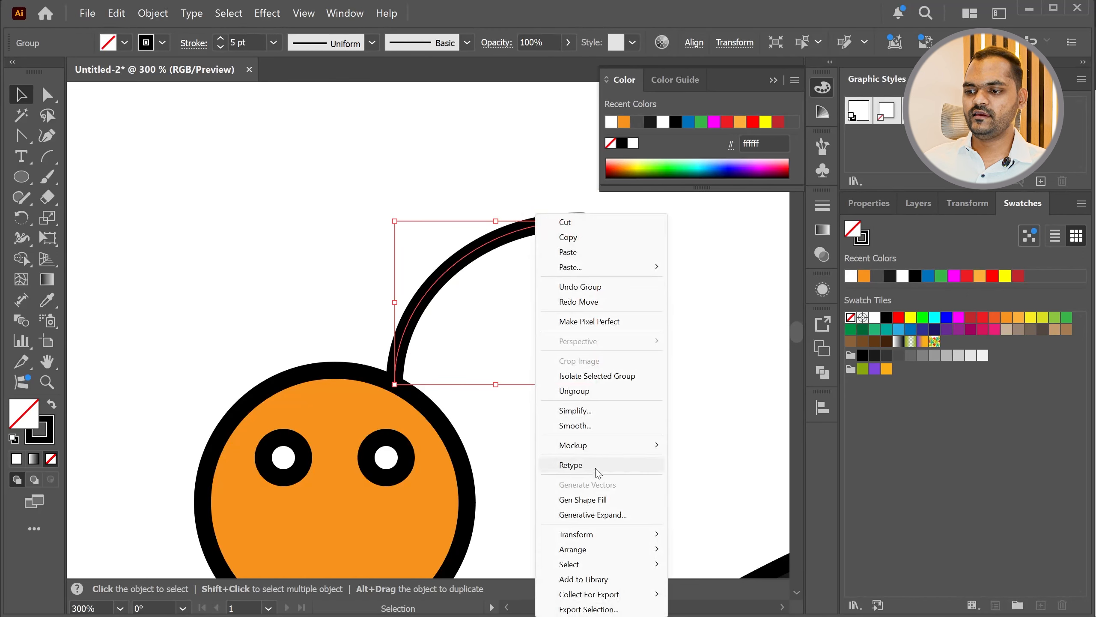
pyautogui.moveTo(604, 534)
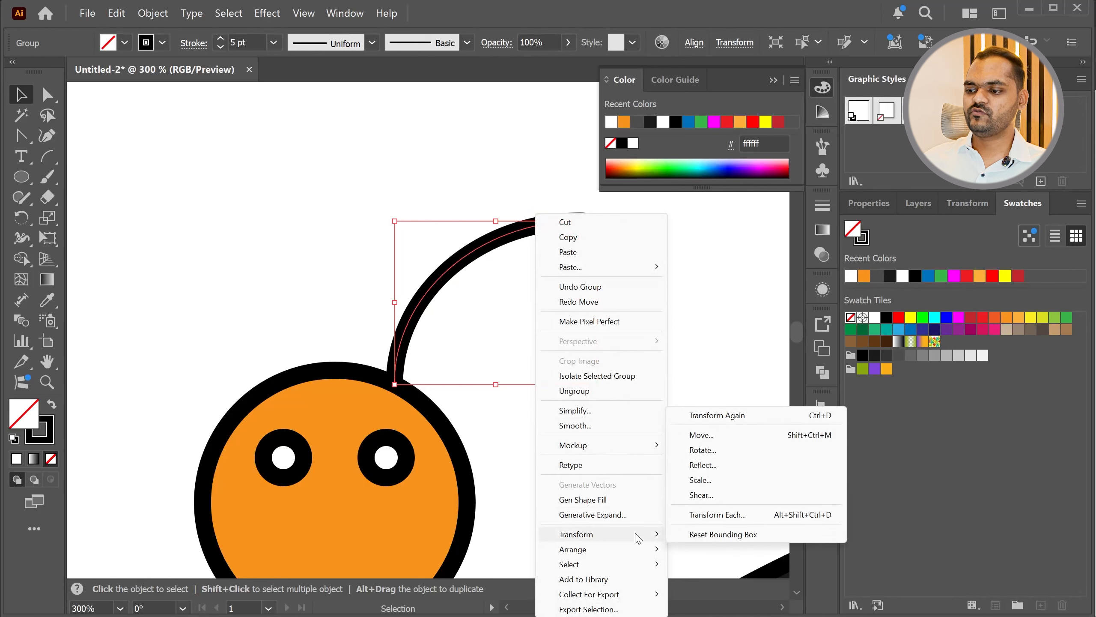
pyautogui.click(703, 465)
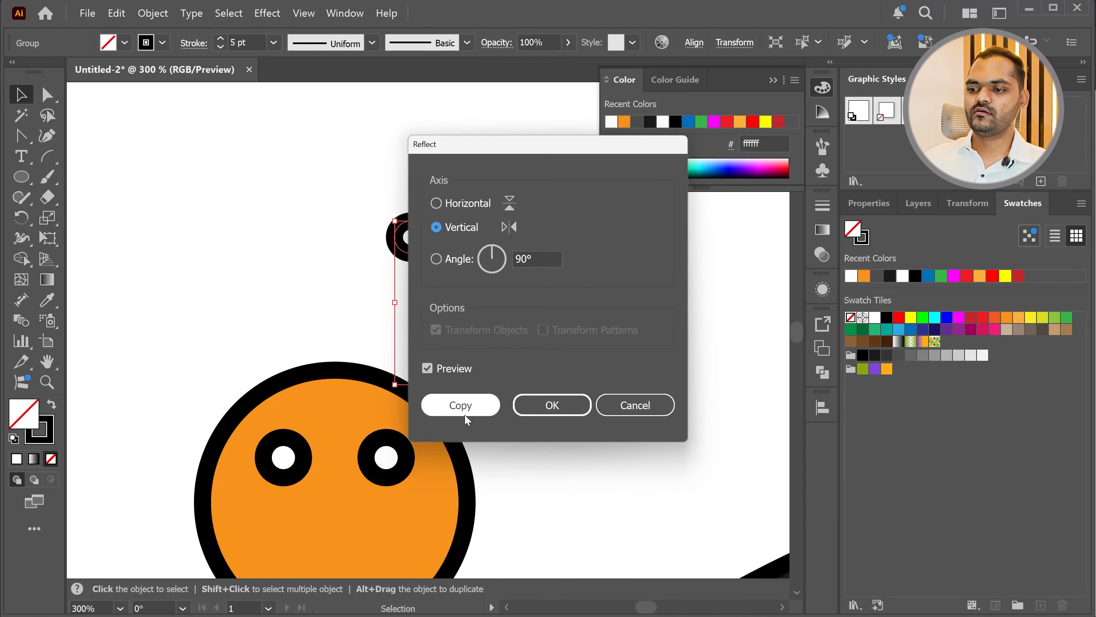
pyautogui.click(460, 405)
pyautogui.moveTo(501, 245); pyautogui.dragTo(191, 245)
pyautogui.scroll(-5, 367, 283)
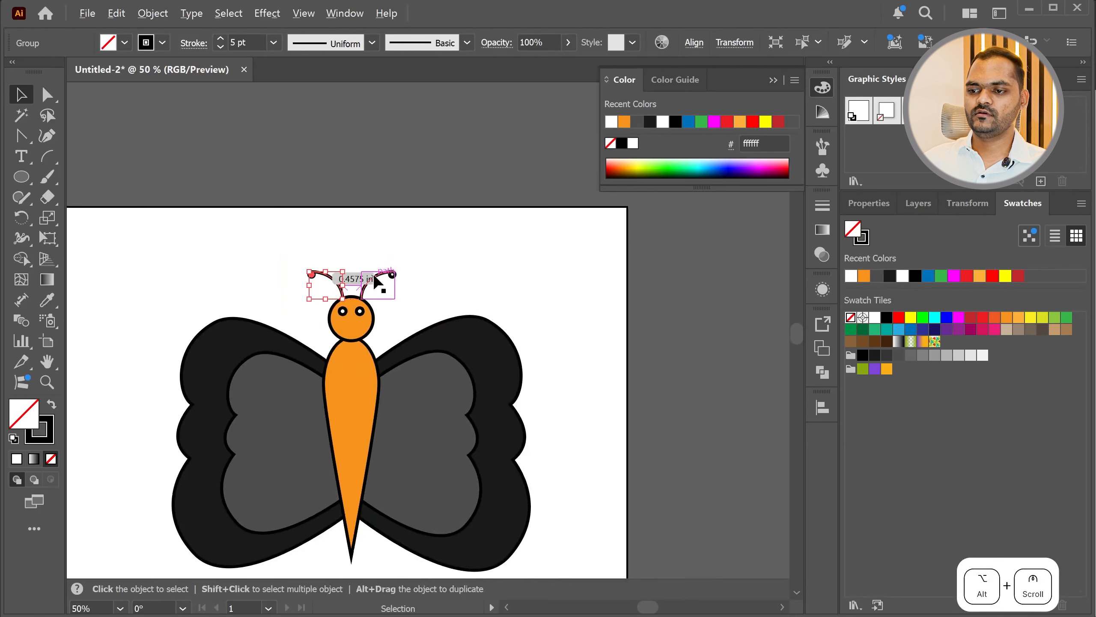
pyautogui.click(510, 266)
pyautogui.scroll(-2, 350, 238)
pyautogui.scroll(3, 308, 337)
pyautogui.scroll(-1, 265, 411)
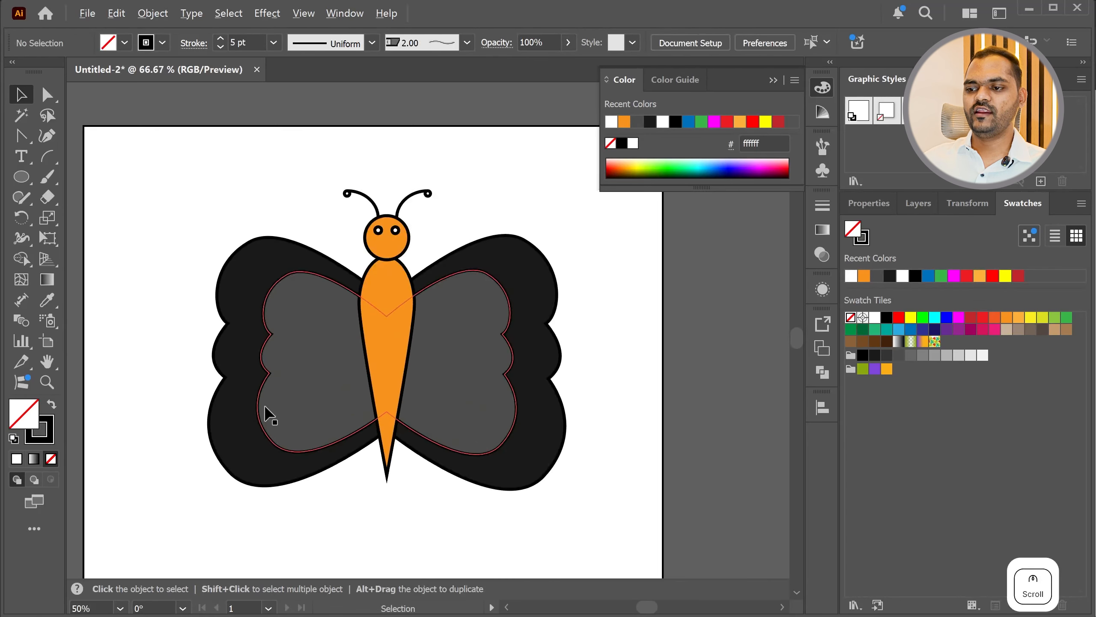
pyautogui.scroll(1, 401, 285)
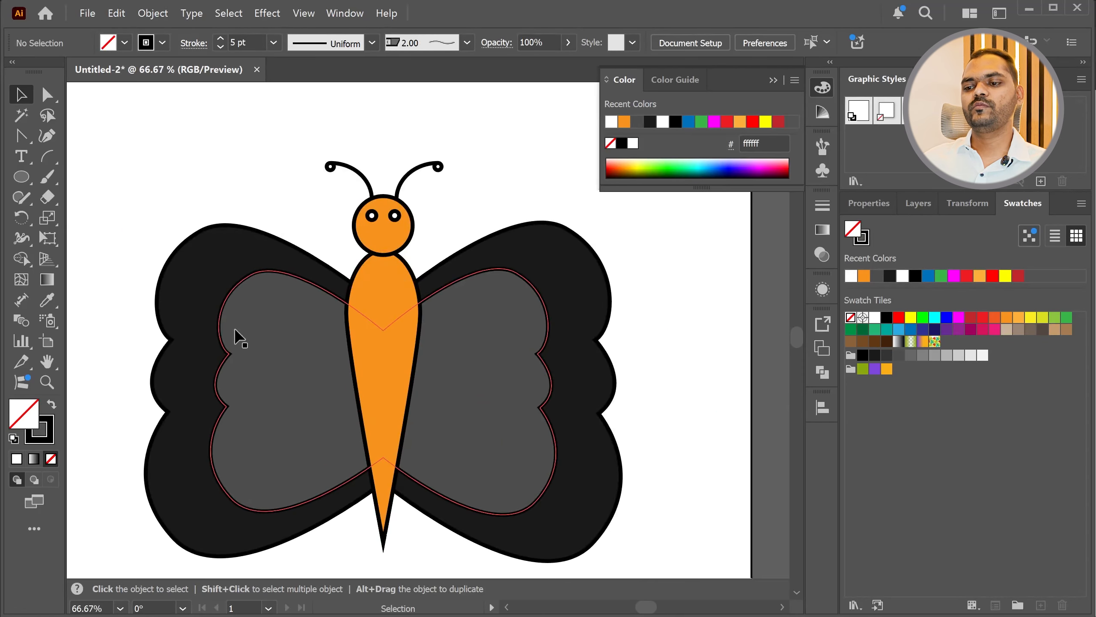
# Step: Switch to the lesson list in Chrome, highlight the Average and Curvature Tool entries, and return to Illustrator
pyautogui.hotkey('alt', 'Tab')
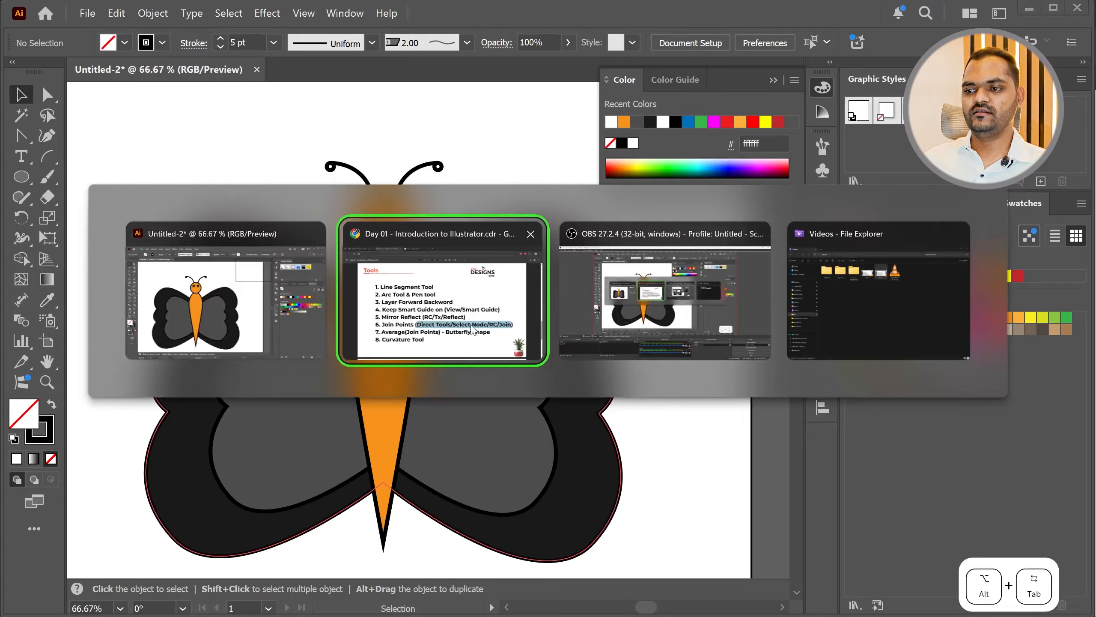
pyautogui.moveTo(216, 472); pyautogui.dragTo(798, 471)
pyautogui.moveTo(217, 516); pyautogui.dragTo(449, 517)
pyautogui.hotkey('alt', 'Tab')
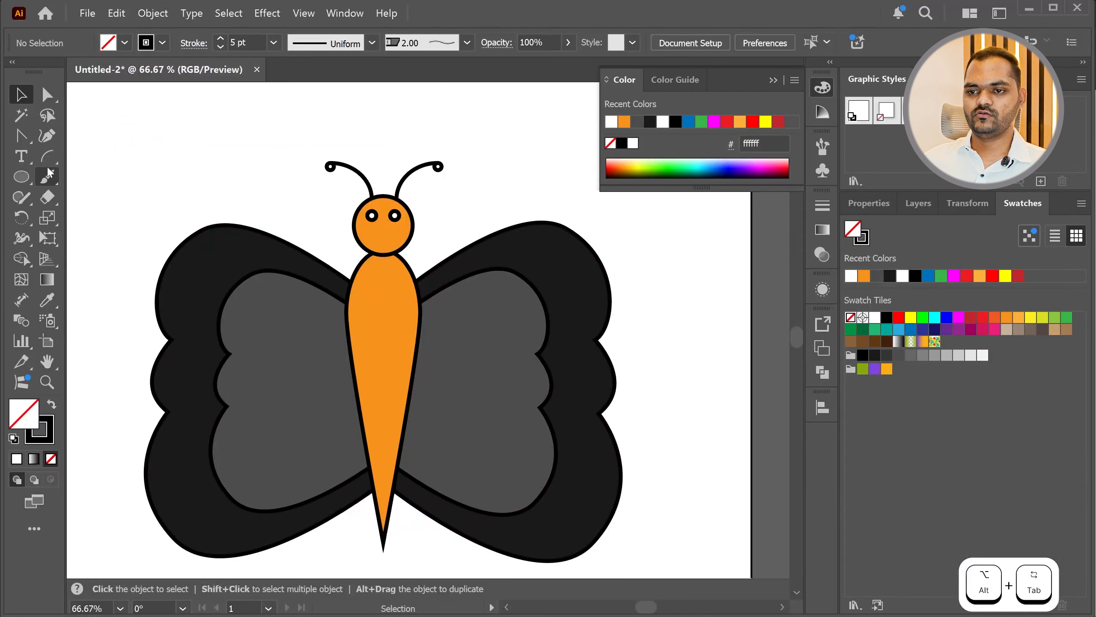
# Step: Use the Curvature Tool to start an outline around the butterfly, from above the left wing down its outer side to below it
pyautogui.click(48, 159)
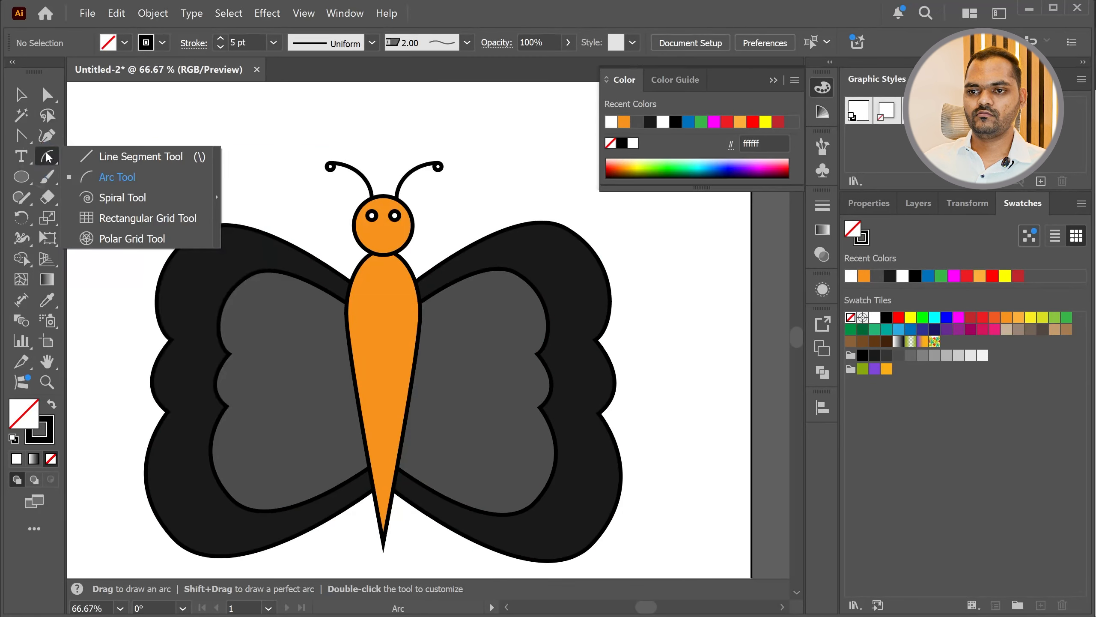
pyautogui.click(50, 137)
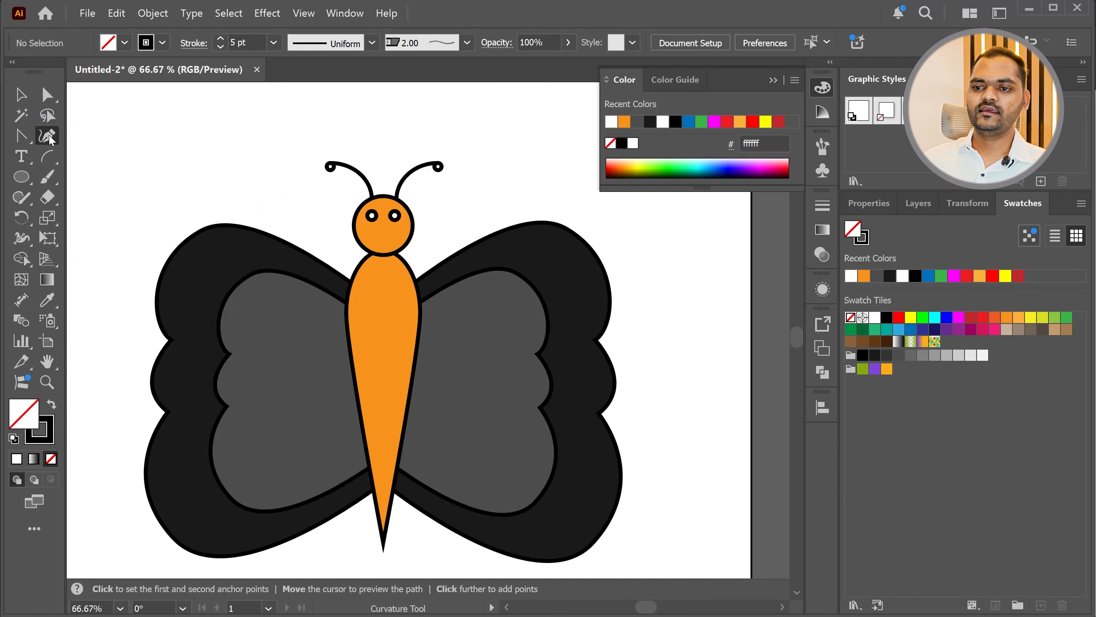
pyautogui.scroll(-2, 147, 149)
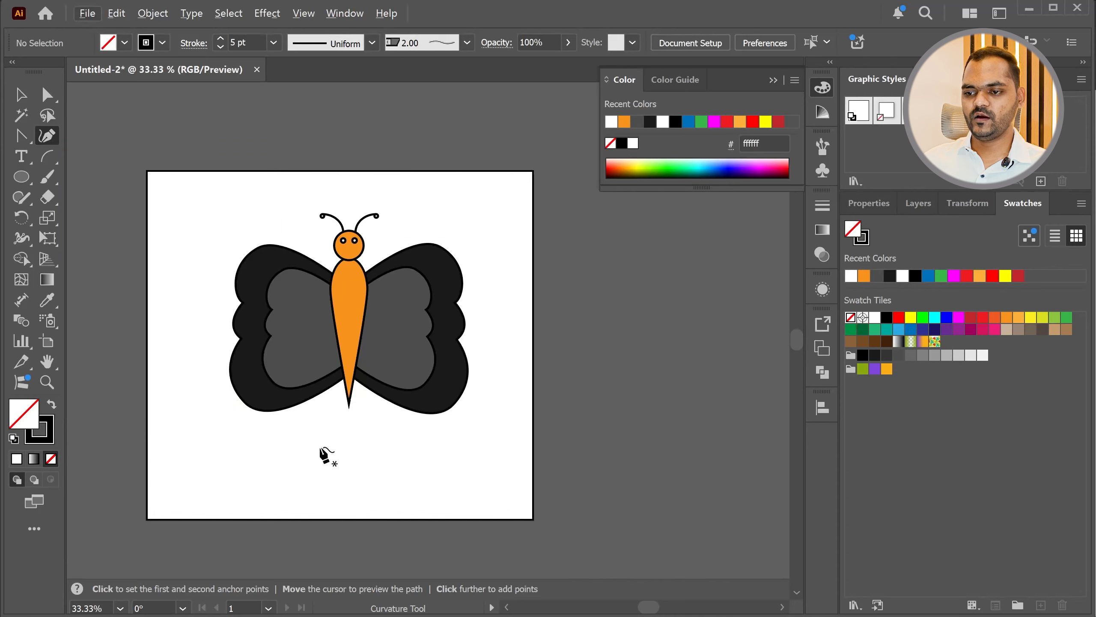
pyautogui.scroll(1, 280, 290)
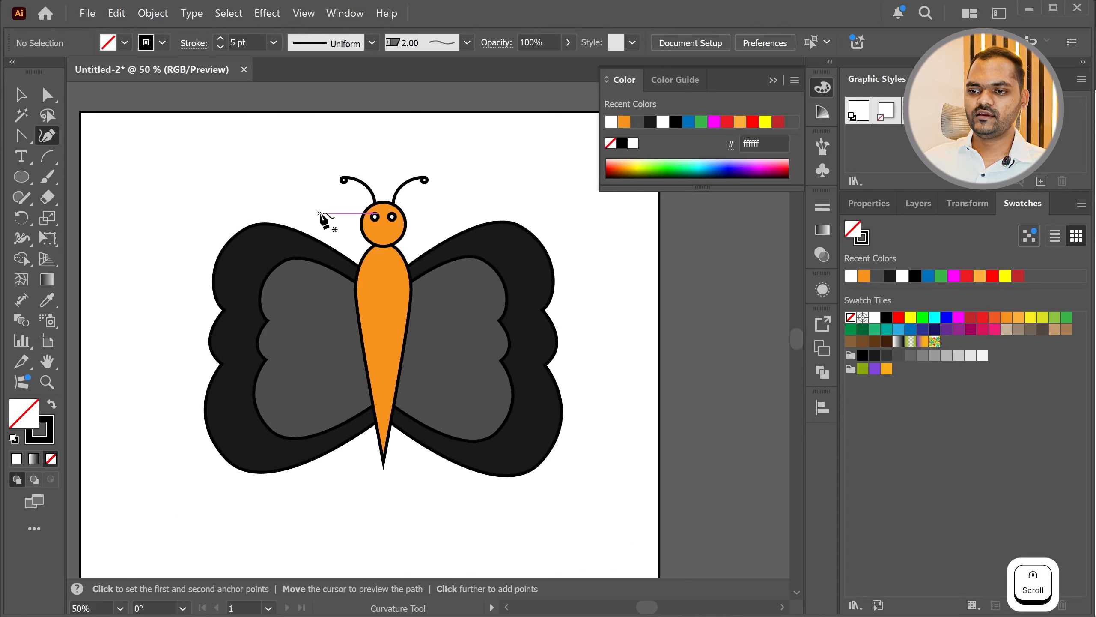
pyautogui.click(311, 205)
pyautogui.click(196, 235)
pyautogui.click(189, 300)
pyautogui.click(190, 360)
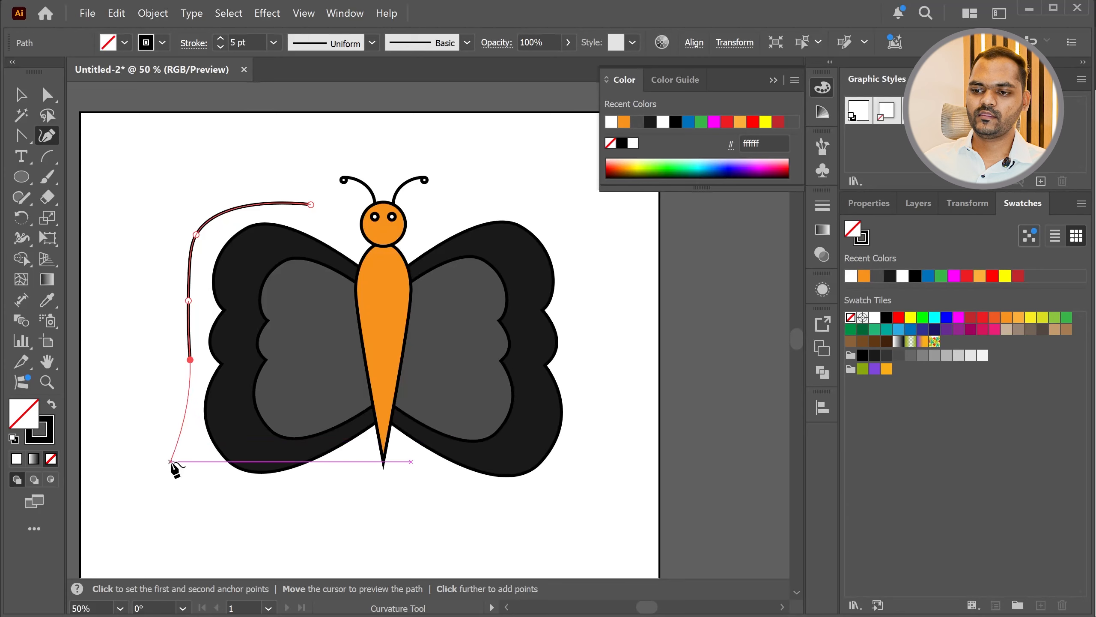
pyautogui.click(174, 421)
pyautogui.click(230, 504)
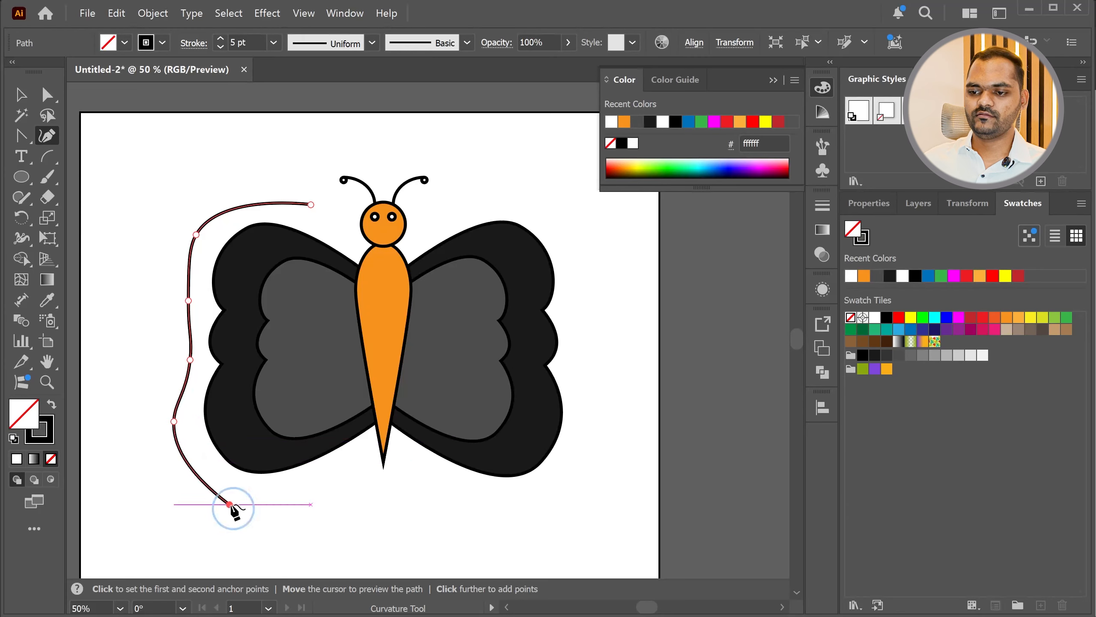
# Step: Continue the curved outline beneath the left wing and trace a narrow V-shaped dip around the body's pointed tail
pyautogui.click(330, 486)
pyautogui.click(362, 452)
pyautogui.click(375, 492)
pyautogui.click(383, 511)
pyautogui.click(401, 462)
pyautogui.click(405, 451)
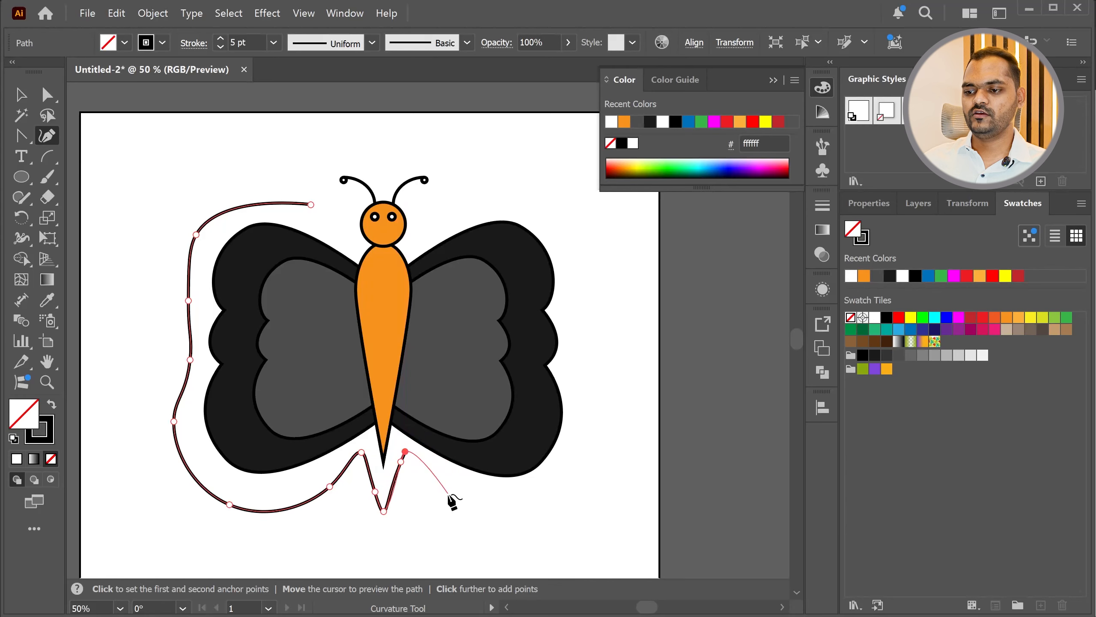
# Step: Carry the curved outline under, around and over the right wing, following its scalloped edge back toward the head
pyautogui.click(446, 491)
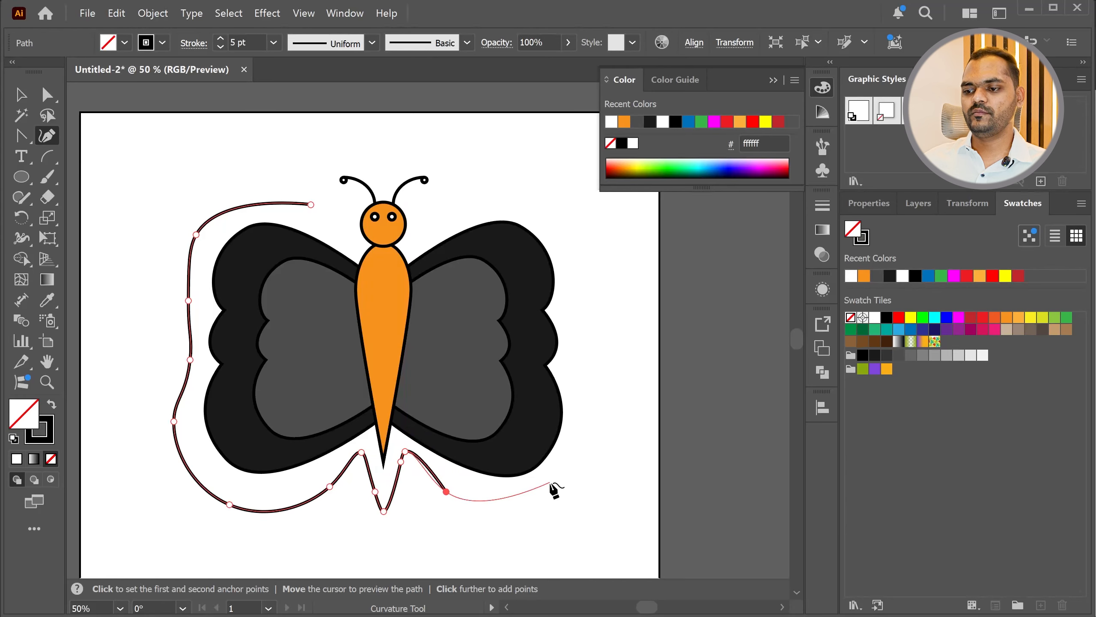
pyautogui.click(553, 496)
pyautogui.click(600, 426)
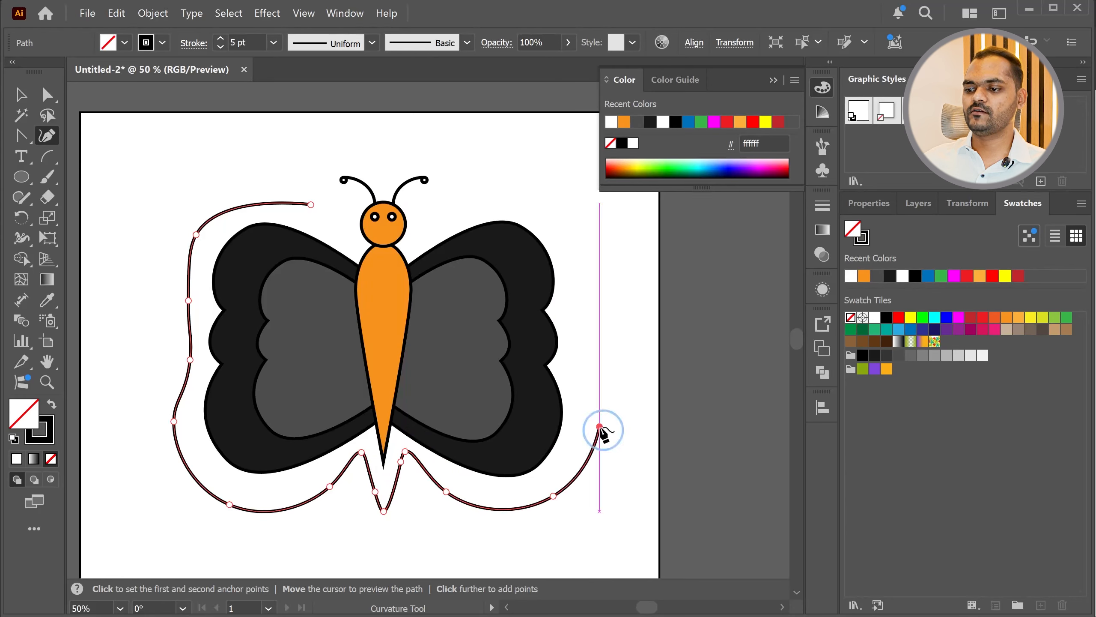
pyautogui.click(576, 370)
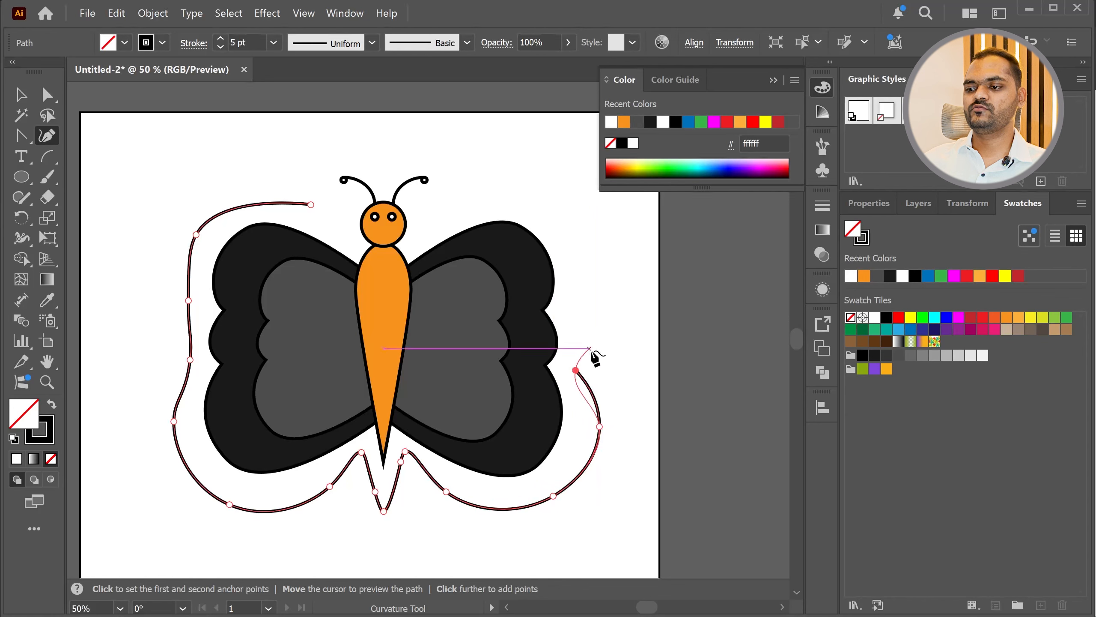
pyautogui.click(599, 333)
pyautogui.click(565, 304)
pyautogui.click(579, 238)
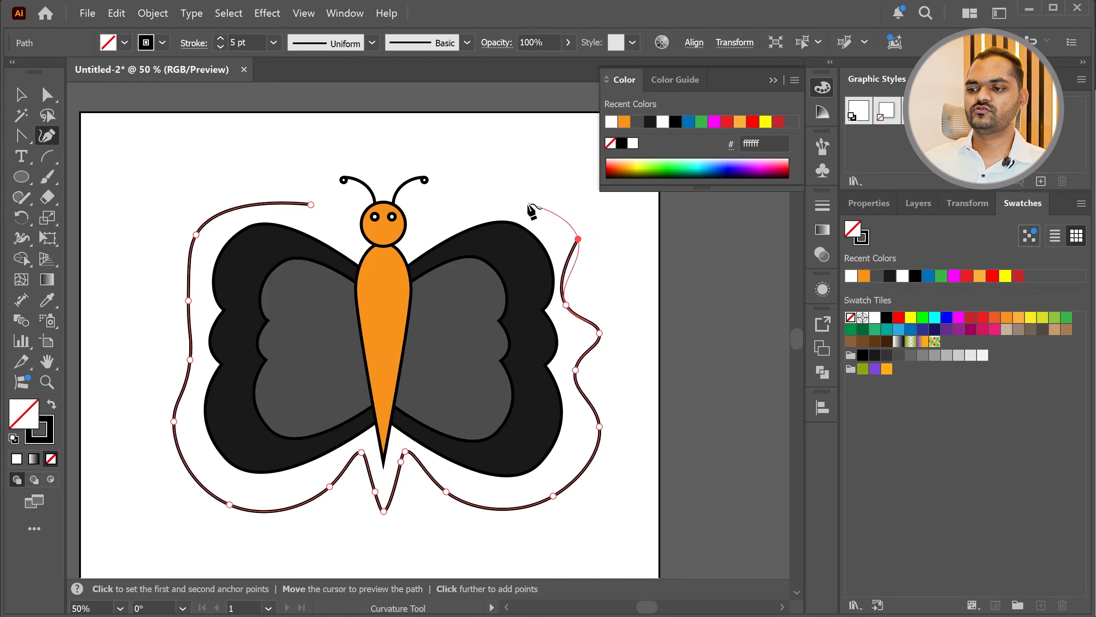
pyautogui.click(521, 202)
pyautogui.click(436, 220)
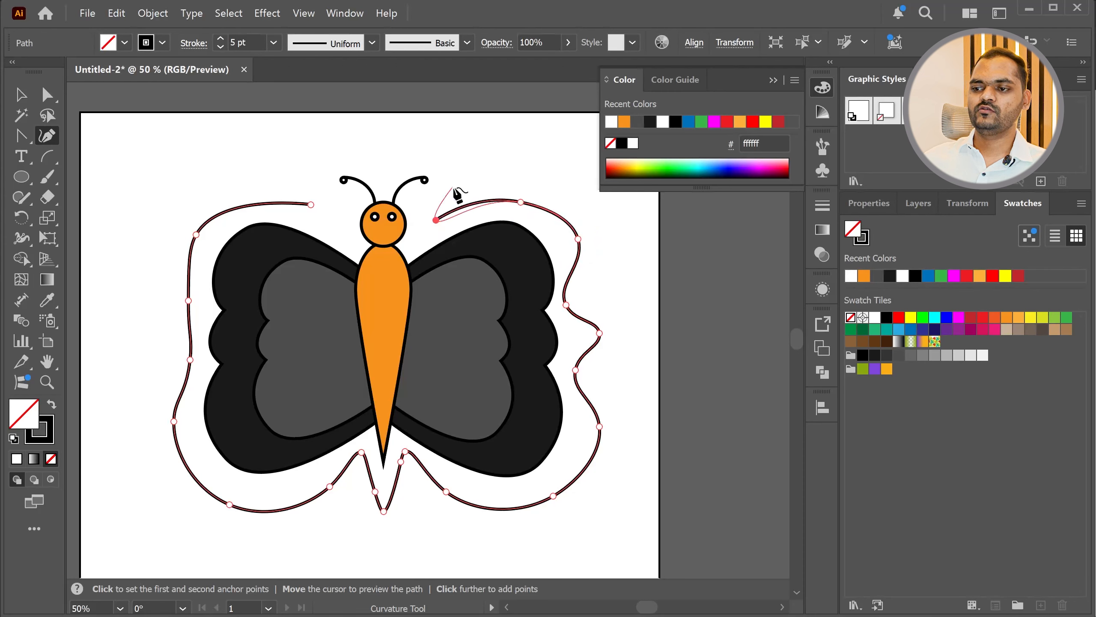
# Step: Run the curved outline over the head and antennae and close it at its starting point above the left wing
pyautogui.click(456, 182)
pyautogui.click(448, 148)
pyautogui.click(405, 137)
pyautogui.click(343, 135)
pyautogui.click(282, 135)
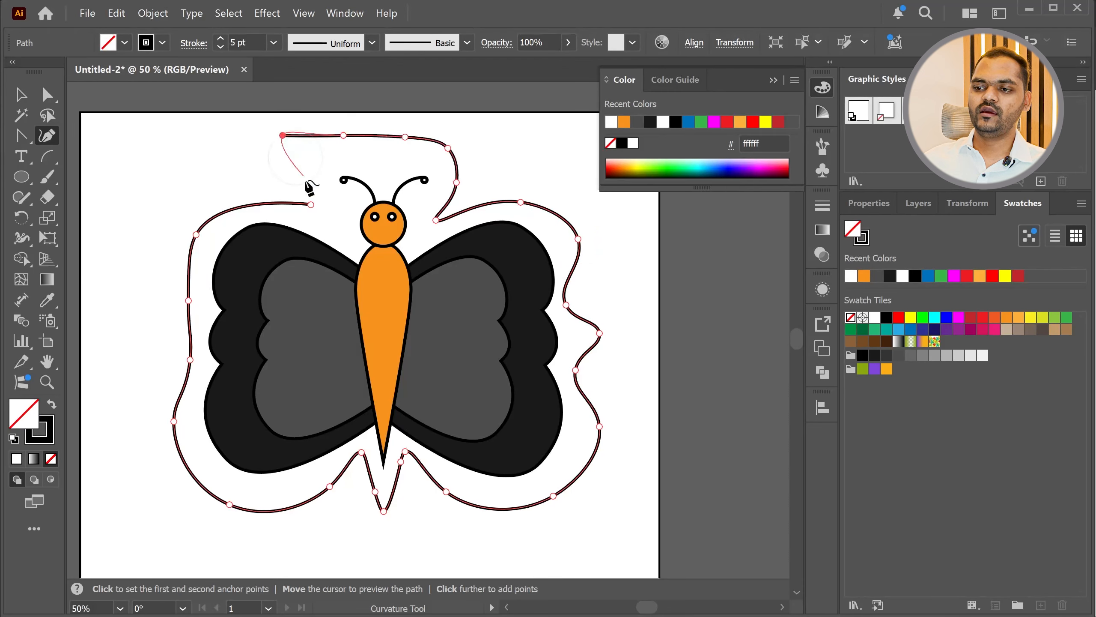
pyautogui.click(311, 203)
pyautogui.scroll(-2, 385, 304)
pyautogui.scroll(1, 325, 380)
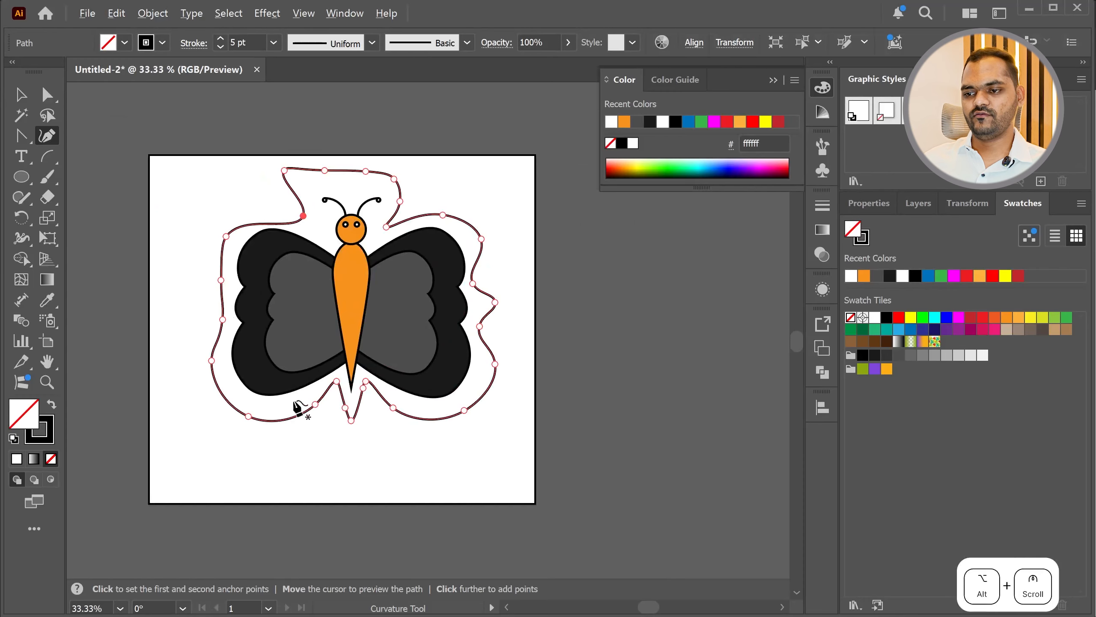
# Step: Draw an open curve with the Pen tool below the butterfly's left wing, pulling out handles to bend it
pyautogui.click(22, 138)
pyautogui.click(87, 135)
pyautogui.click(190, 463)
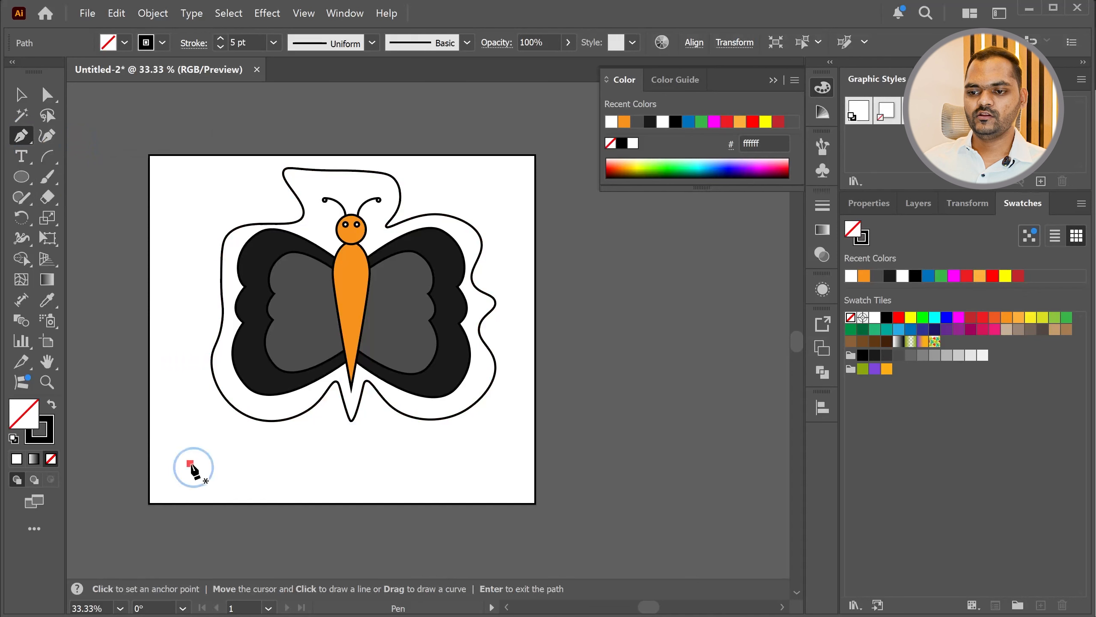
pyautogui.moveTo(282, 450); pyautogui.dragTo(354, 491)
pyautogui.moveTo(257, 498); pyautogui.dragTo(237, 504)
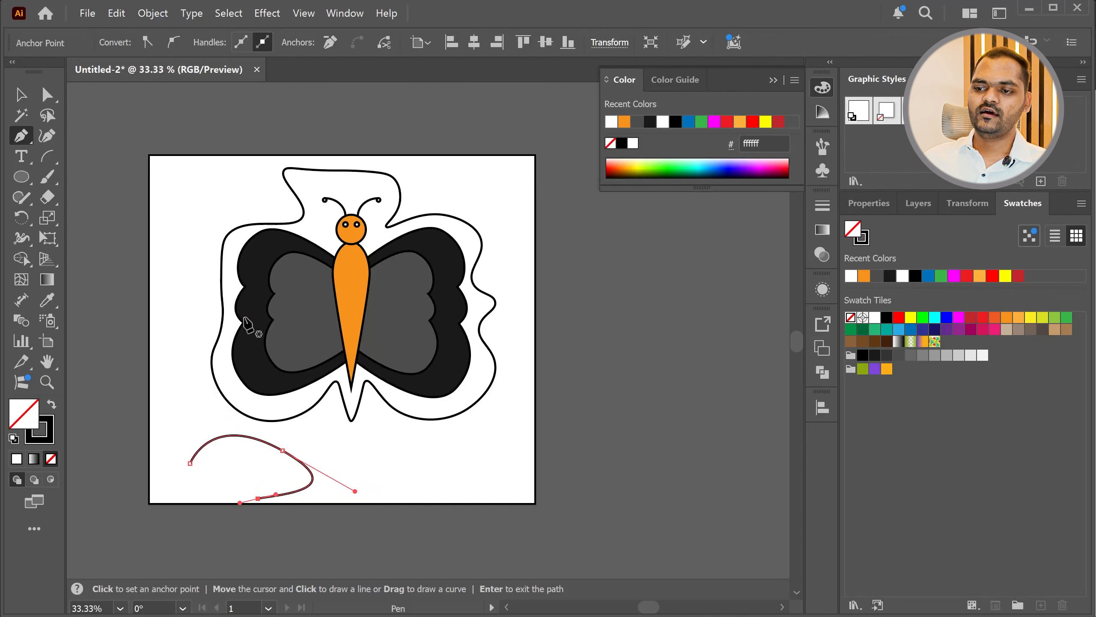
# Step: Extend the open curve below the butterfly with a looping section using the Curvature Tool, end the path and deselect everything
pyautogui.click(47, 135)
pyautogui.click(415, 472)
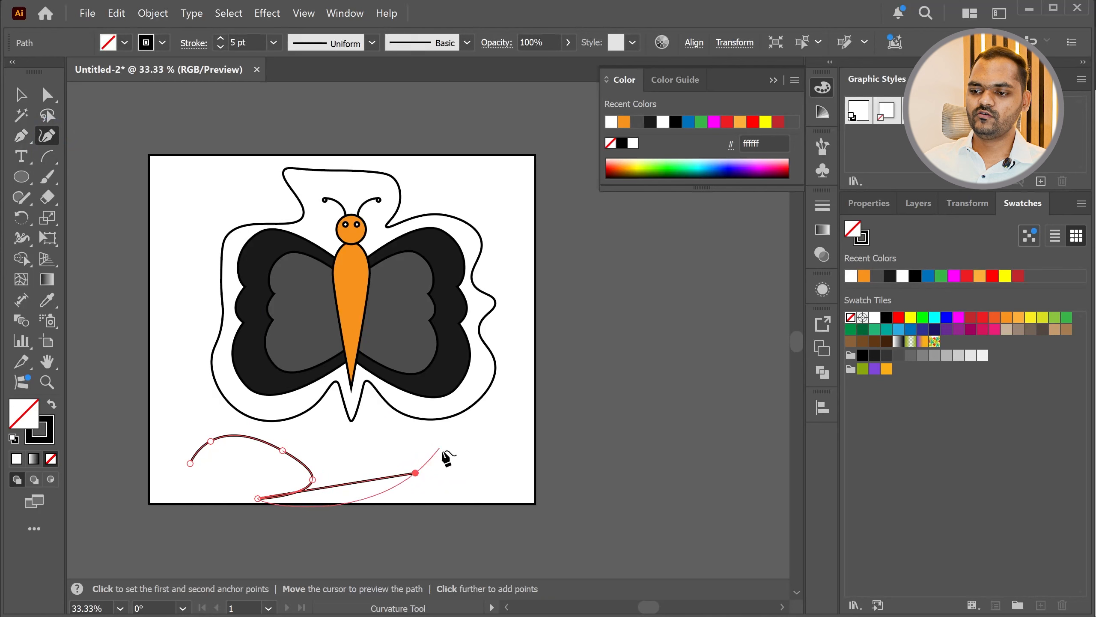
pyautogui.click(410, 435)
pyautogui.click(485, 475)
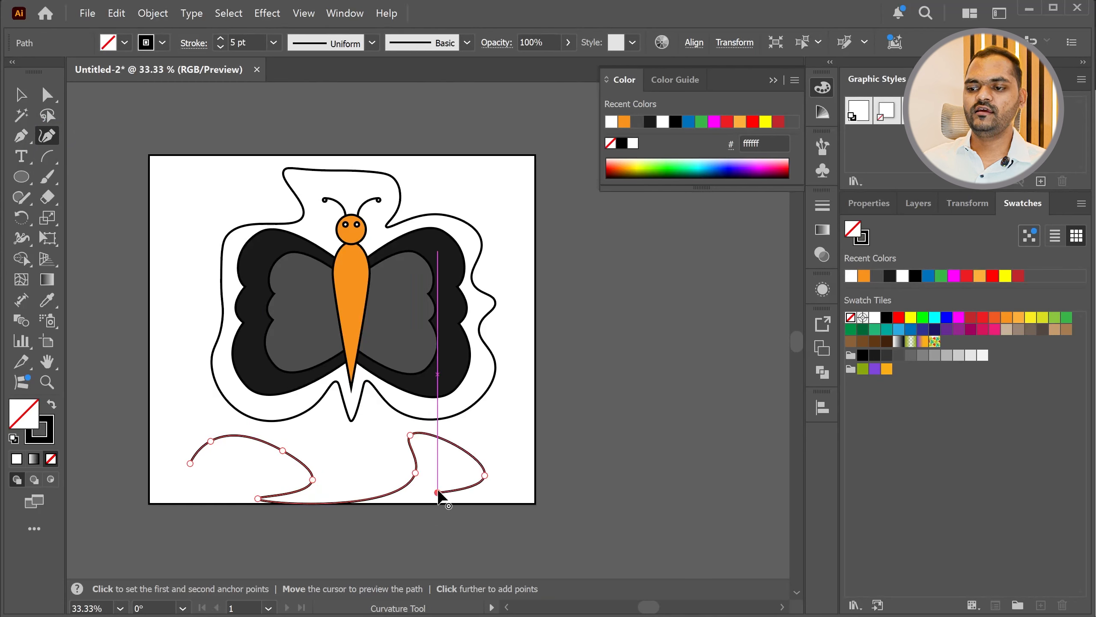
pyautogui.press('Escape')
pyautogui.click(215, 367)
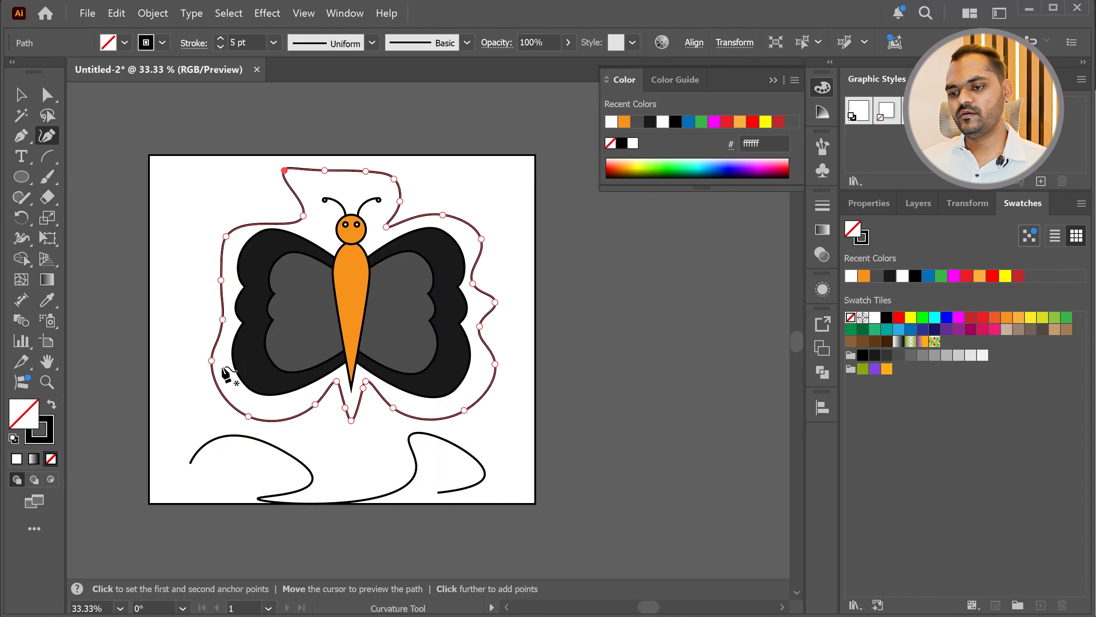
pyautogui.press('v')
pyautogui.click(573, 298)
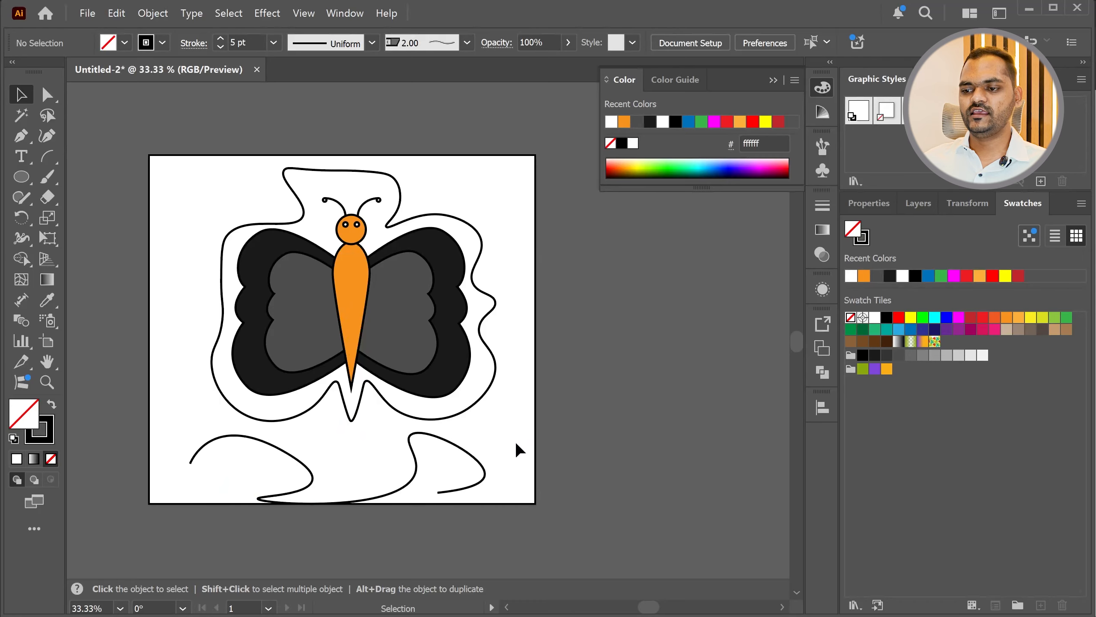
# Step: Switch to the Illustrator Material- TDL folder in Google Drive in Chrome and preview the connect-the-dots image 04.webp
pyautogui.hotkey('alt', 'Tab')
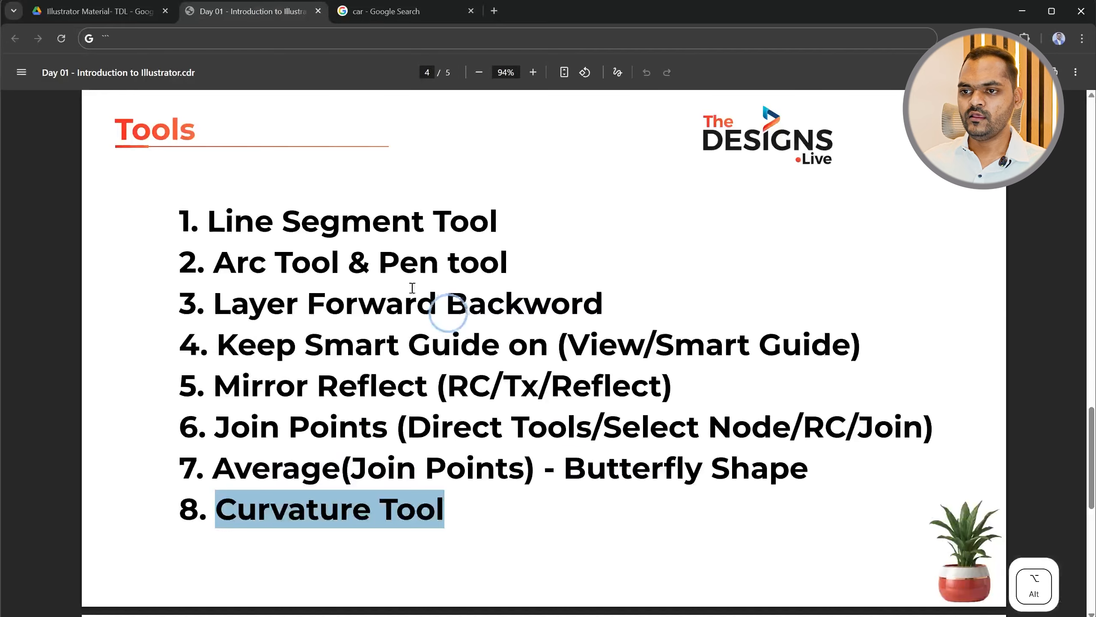
pyautogui.click(117, 13)
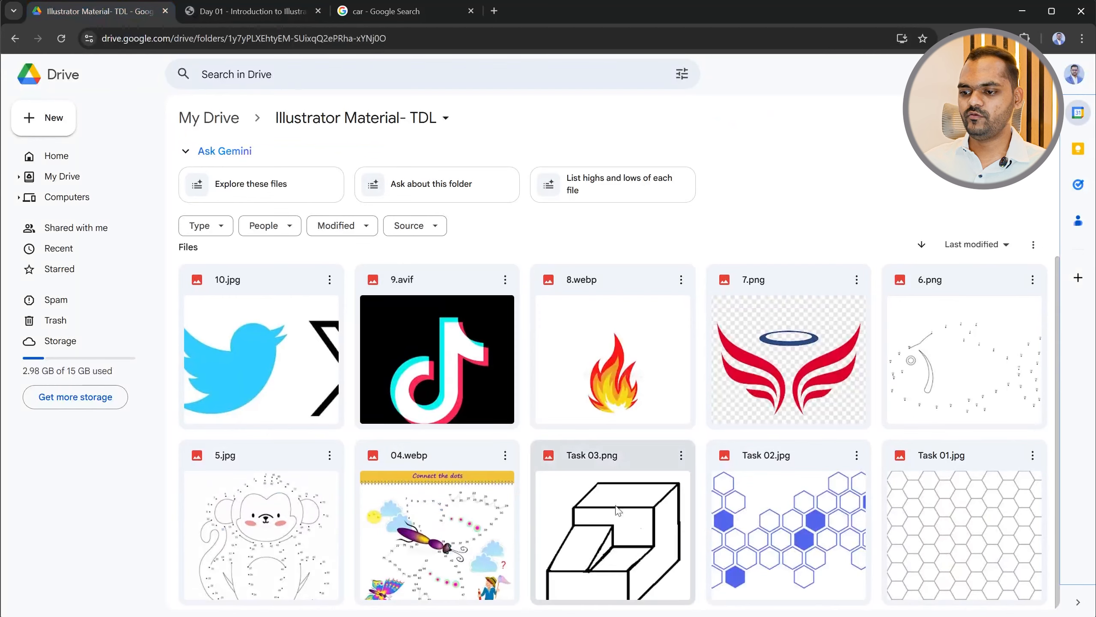
pyautogui.doubleClick(410, 537)
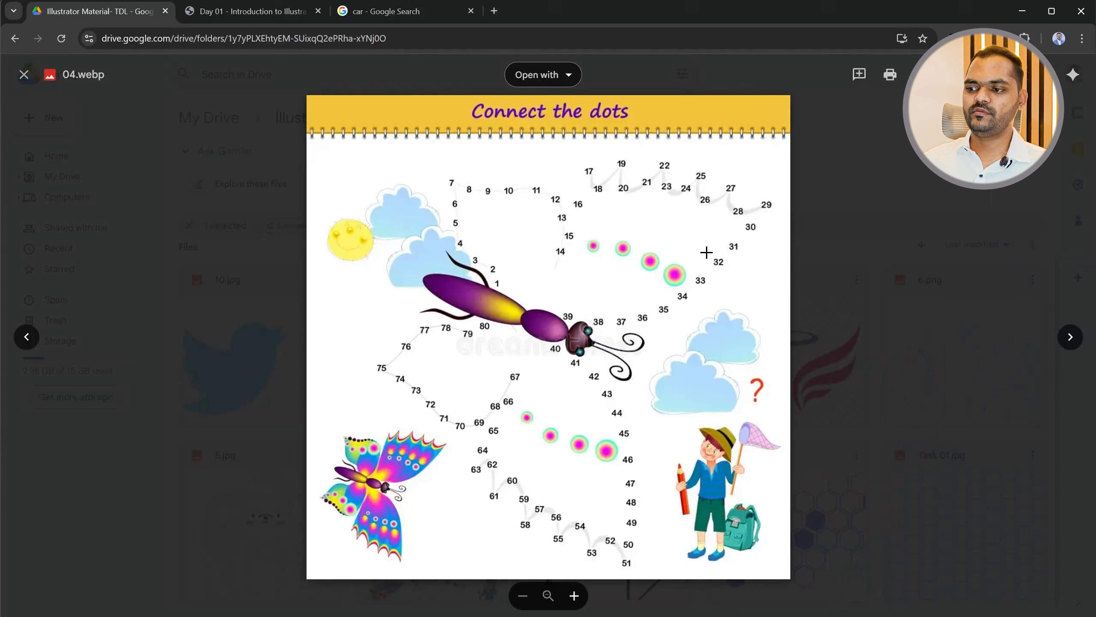
# Step: Preview the practice images 5.jpg, 6.png and 7.png, close the preview, and point out 5.jpg and 6.png in the folder
pyautogui.click(28, 338)
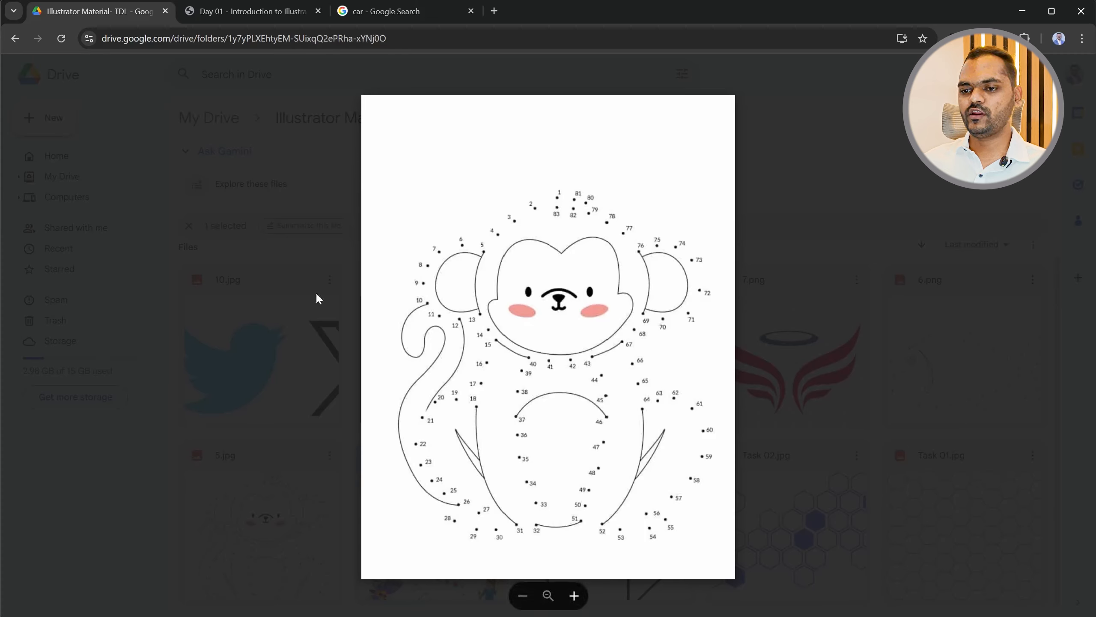
pyautogui.click(27, 338)
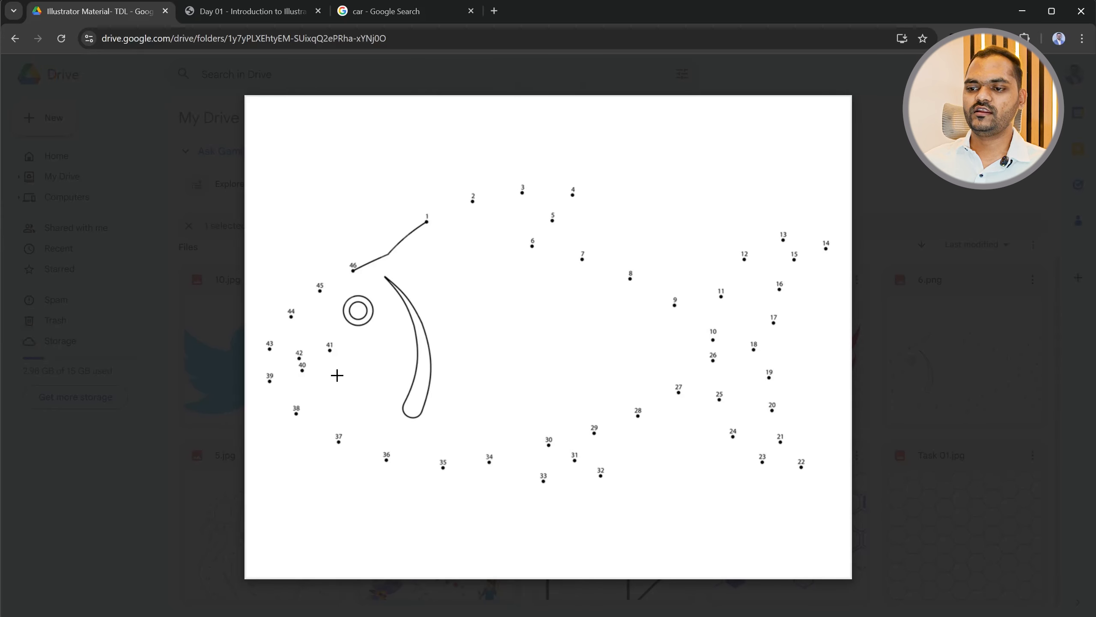
pyautogui.click(27, 338)
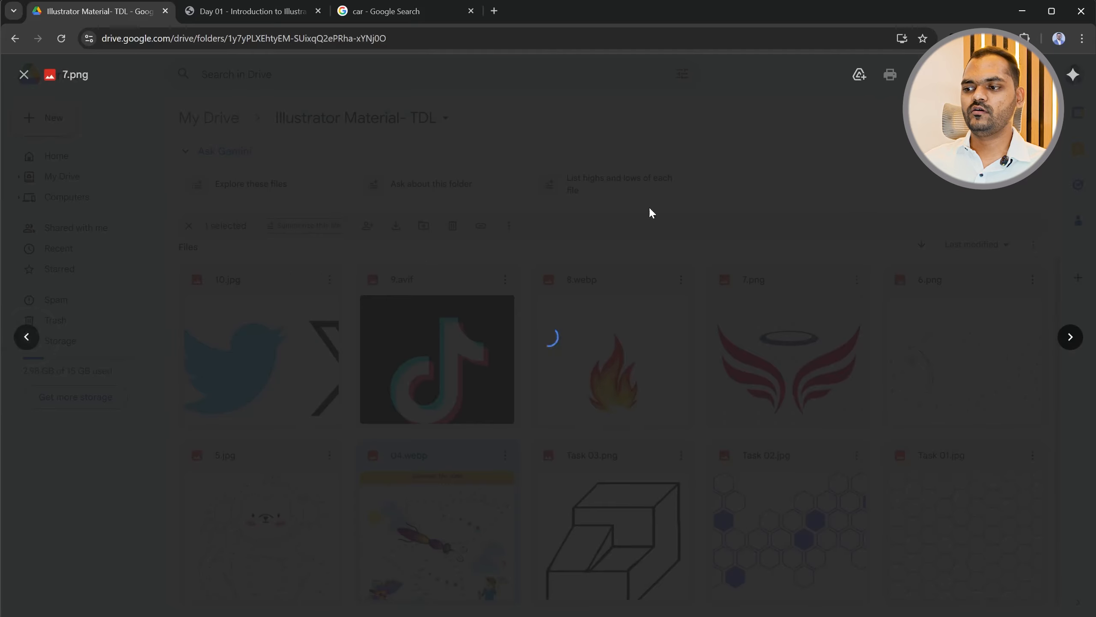
pyautogui.click(23, 75)
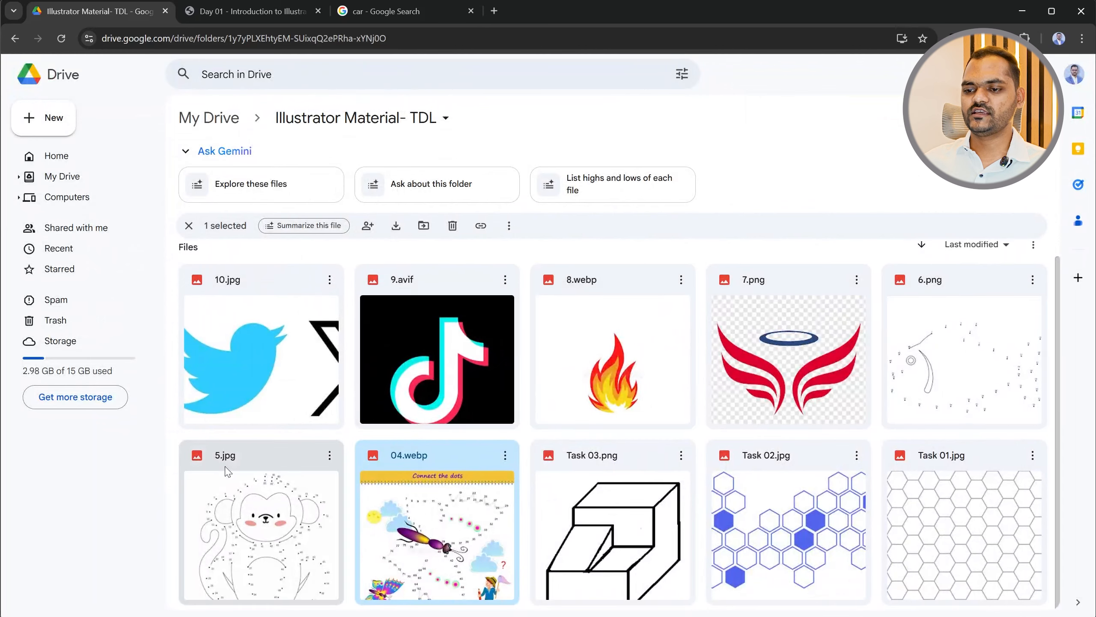
pyautogui.click(228, 522)
pyautogui.click(998, 358)
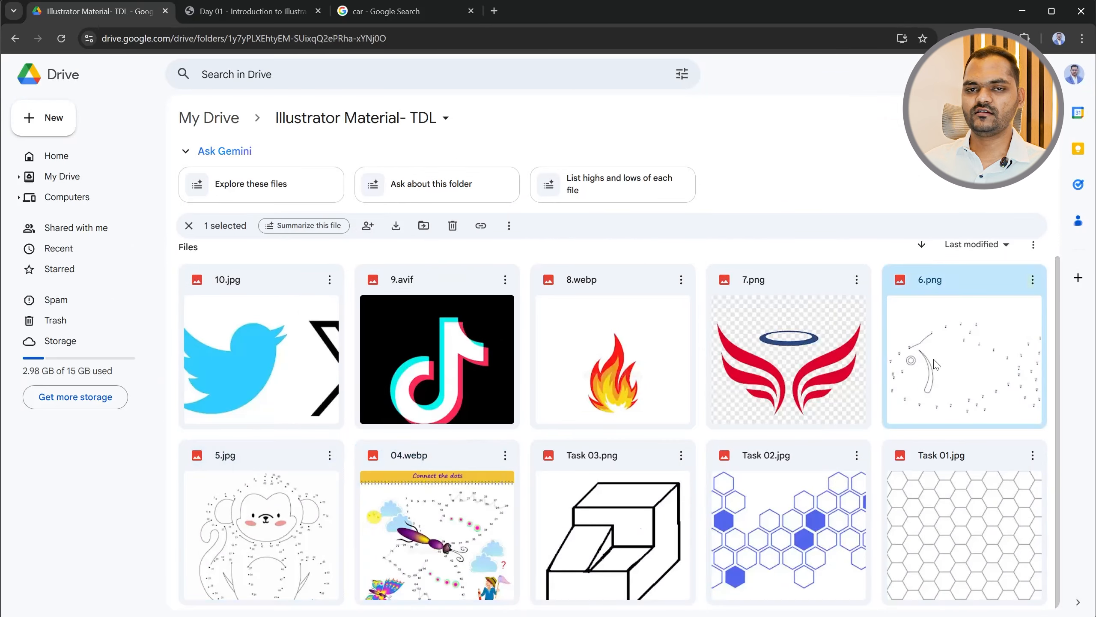